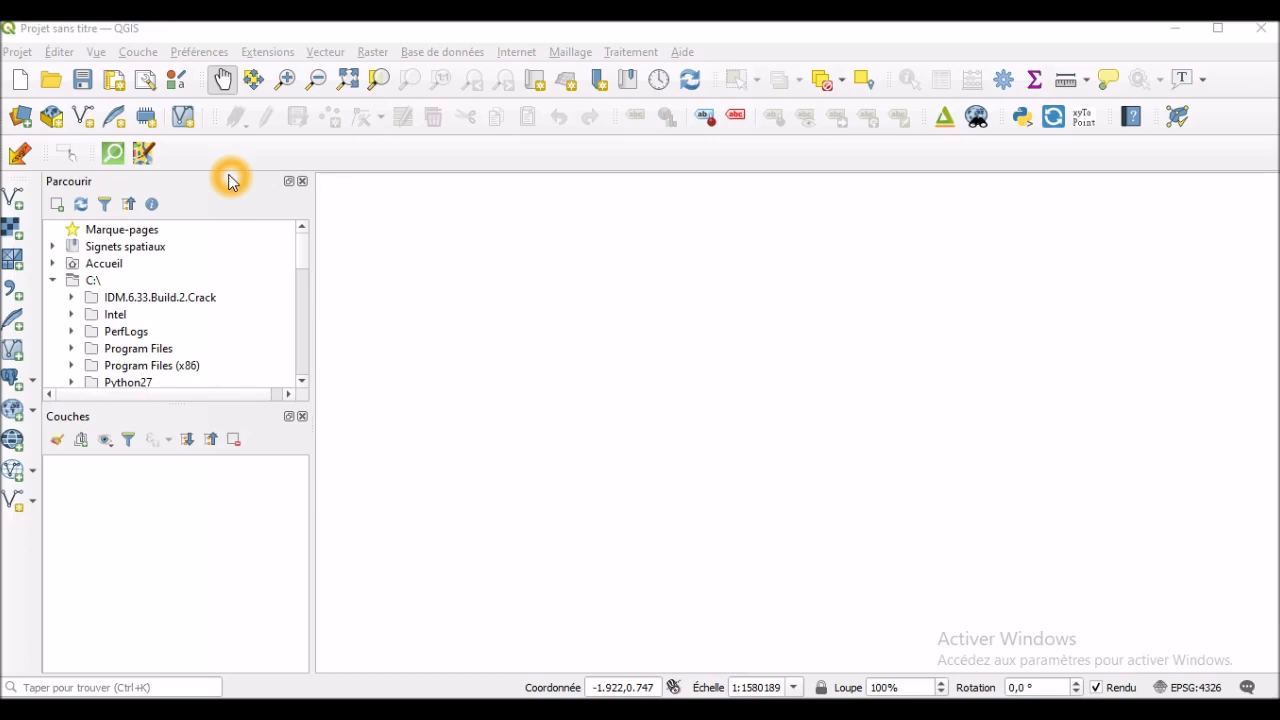
Step: Set the project's coordinate reference system to WGS 84 / UTM zone 30N (EPSG:32630)
{"action": "left_click", "coordinate": [154, 34]}
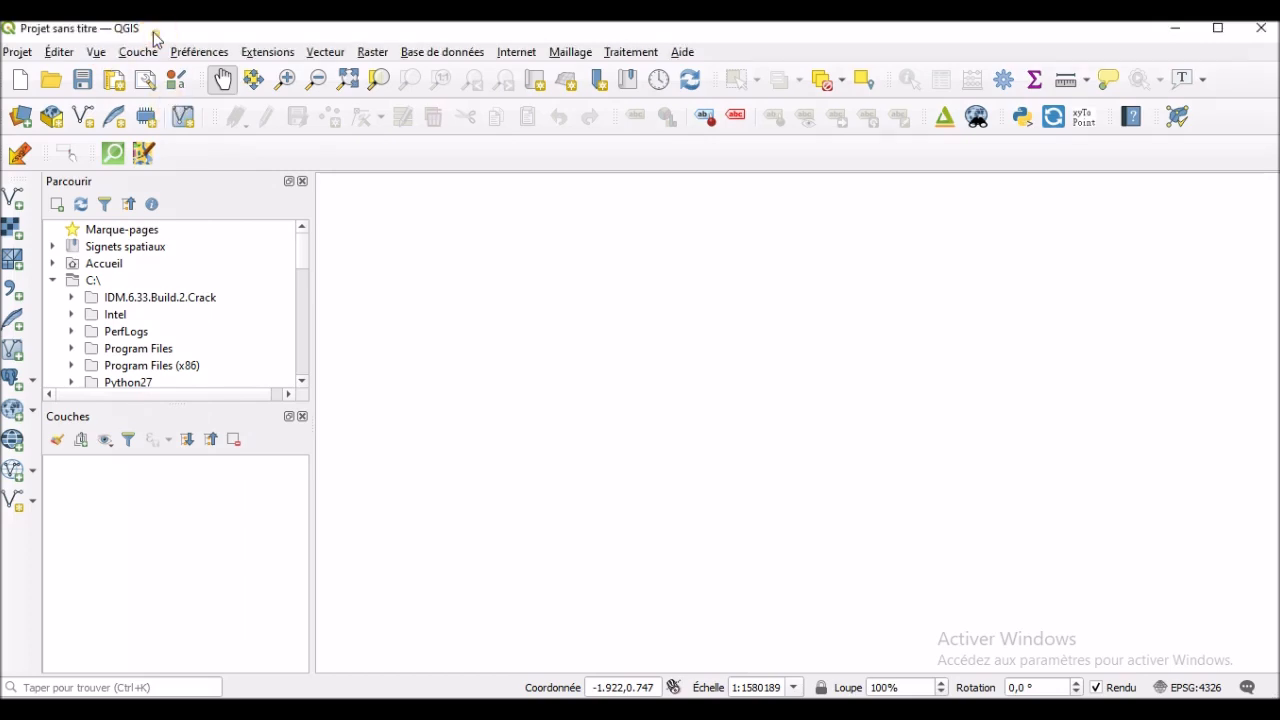
{"action": "left_click", "coordinate": [18, 53]}
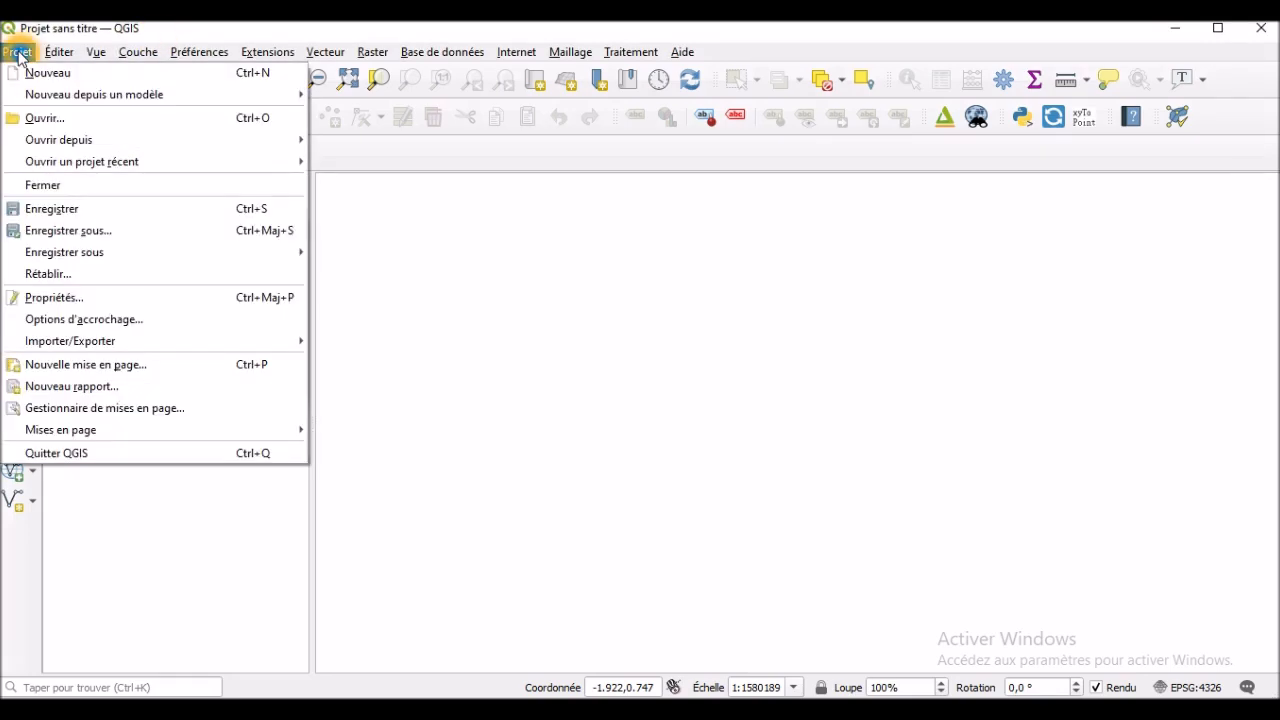
{"action": "left_click", "coordinate": [76, 299]}
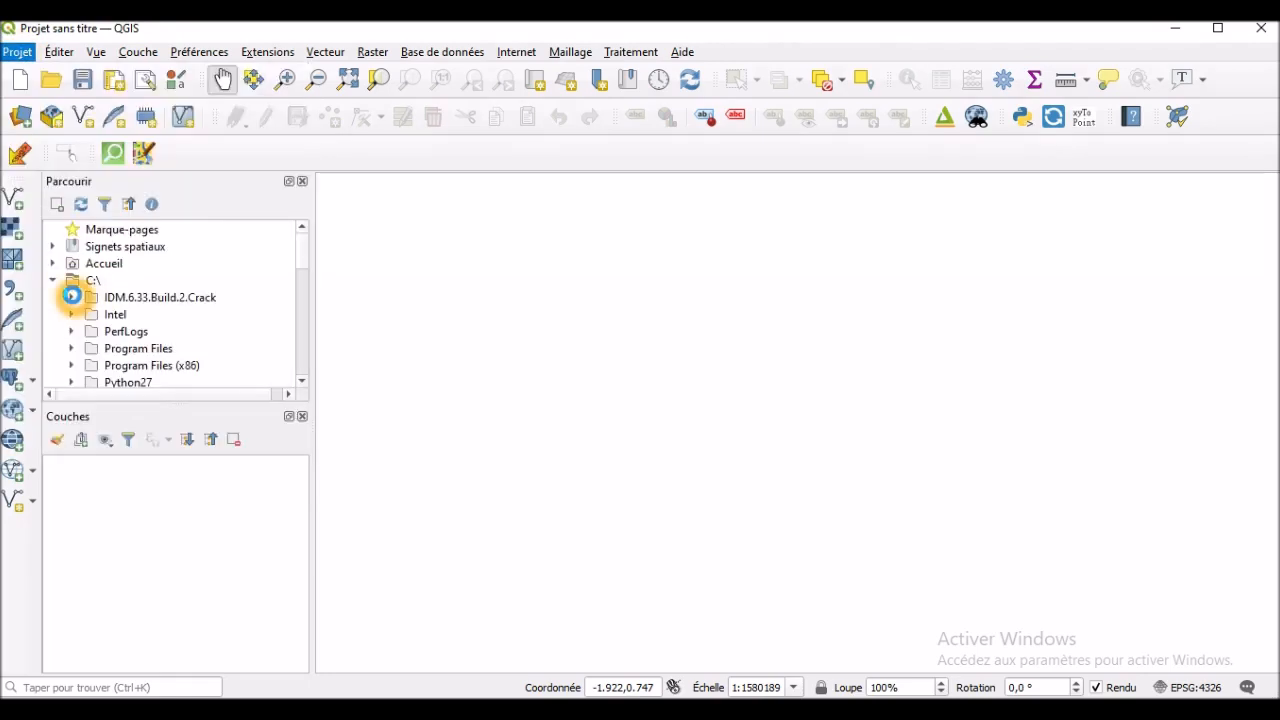
{"action": "left_click", "coordinate": [350, 213]}
{"action": "left_click", "coordinate": [288, 204]}
{"action": "left_click", "coordinate": [288, 204]}
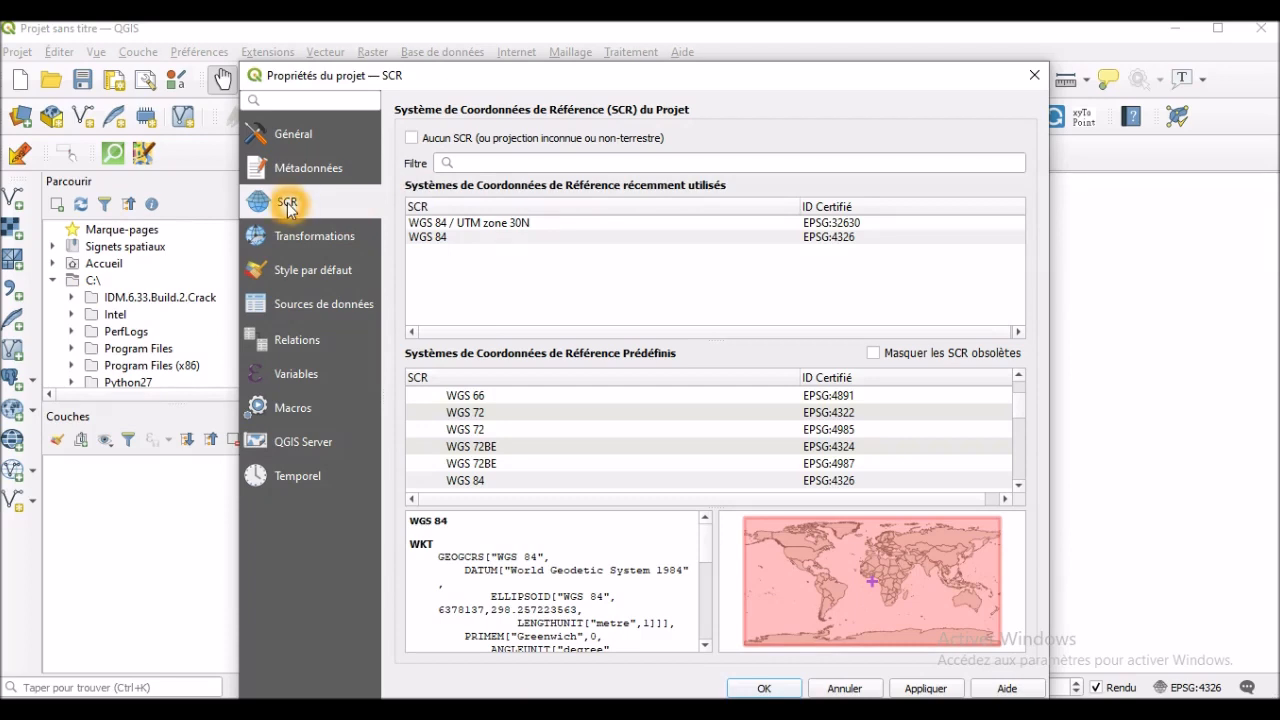
{"action": "left_click", "coordinate": [530, 228]}
{"action": "left_click", "coordinate": [529, 226]}
{"action": "left_click", "coordinate": [536, 226]}
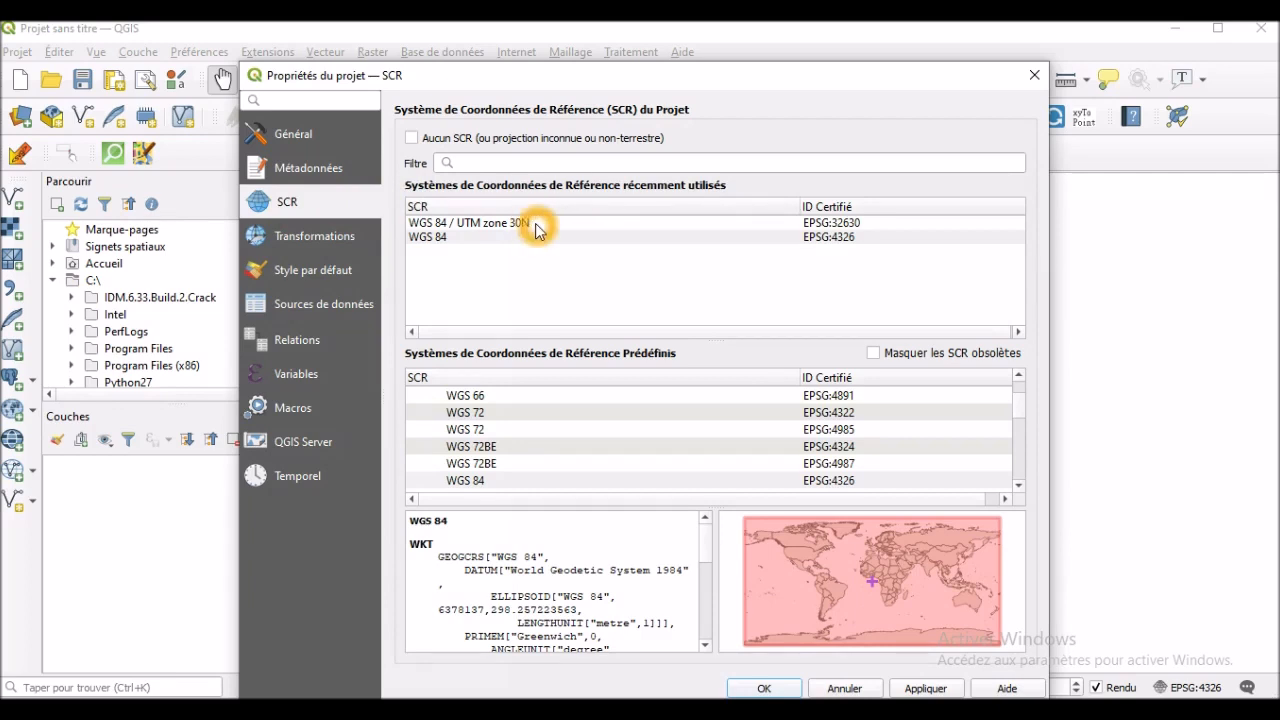
{"action": "left_click", "coordinate": [535, 226]}
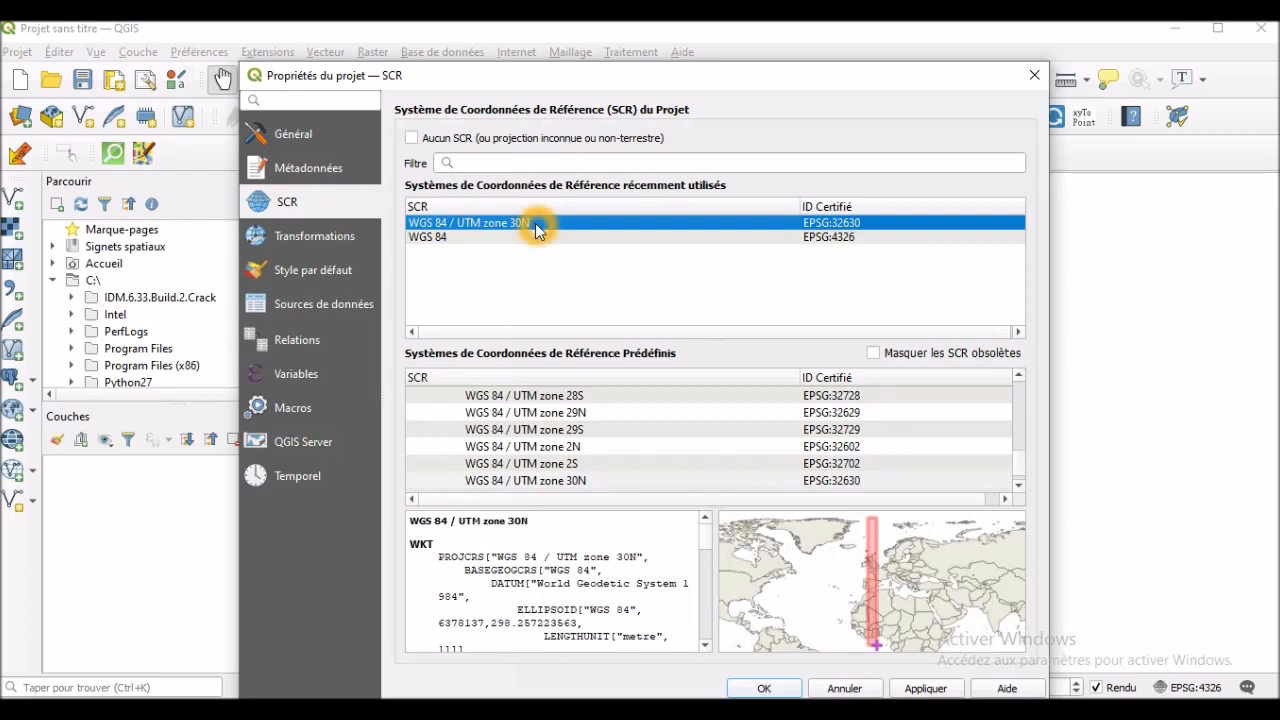
{"action": "left_click", "coordinate": [770, 689]}
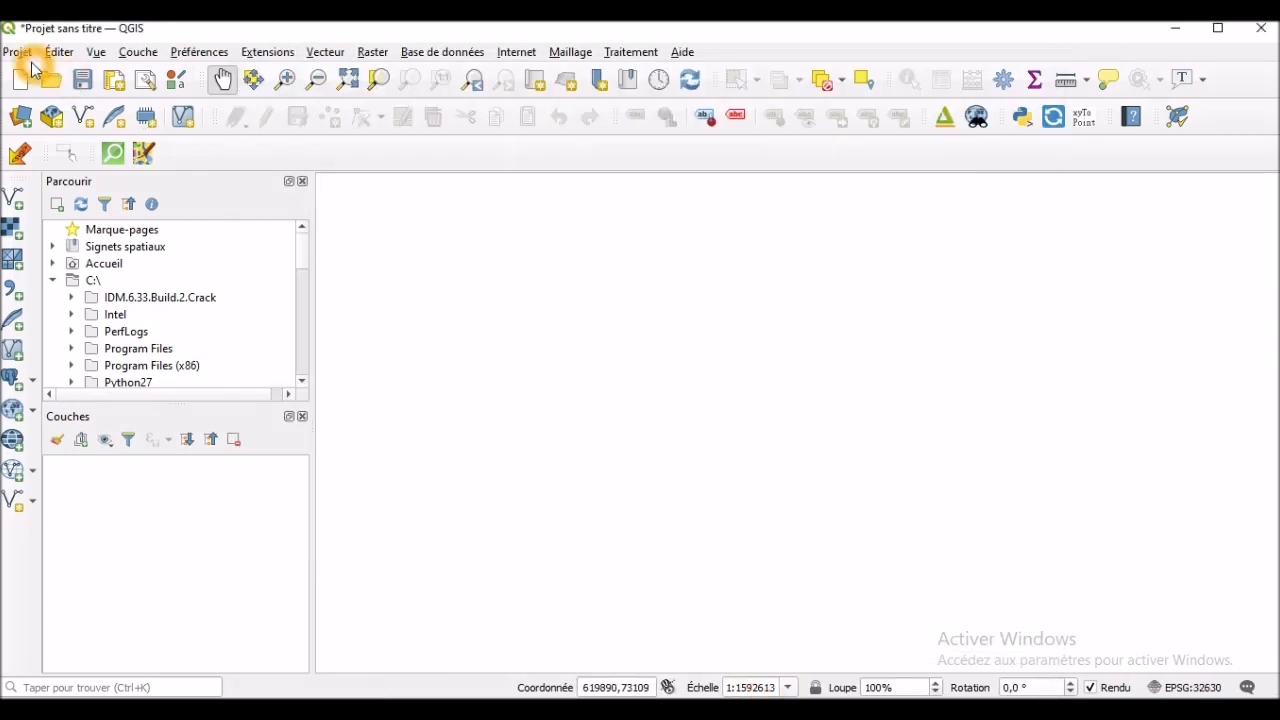
Step: Save the project as Localisation in the desktop folder Formation_SpoT_QGIS_Niveau_2, subfolder Sélection par localisation
{"action": "left_click", "coordinate": [16, 54]}
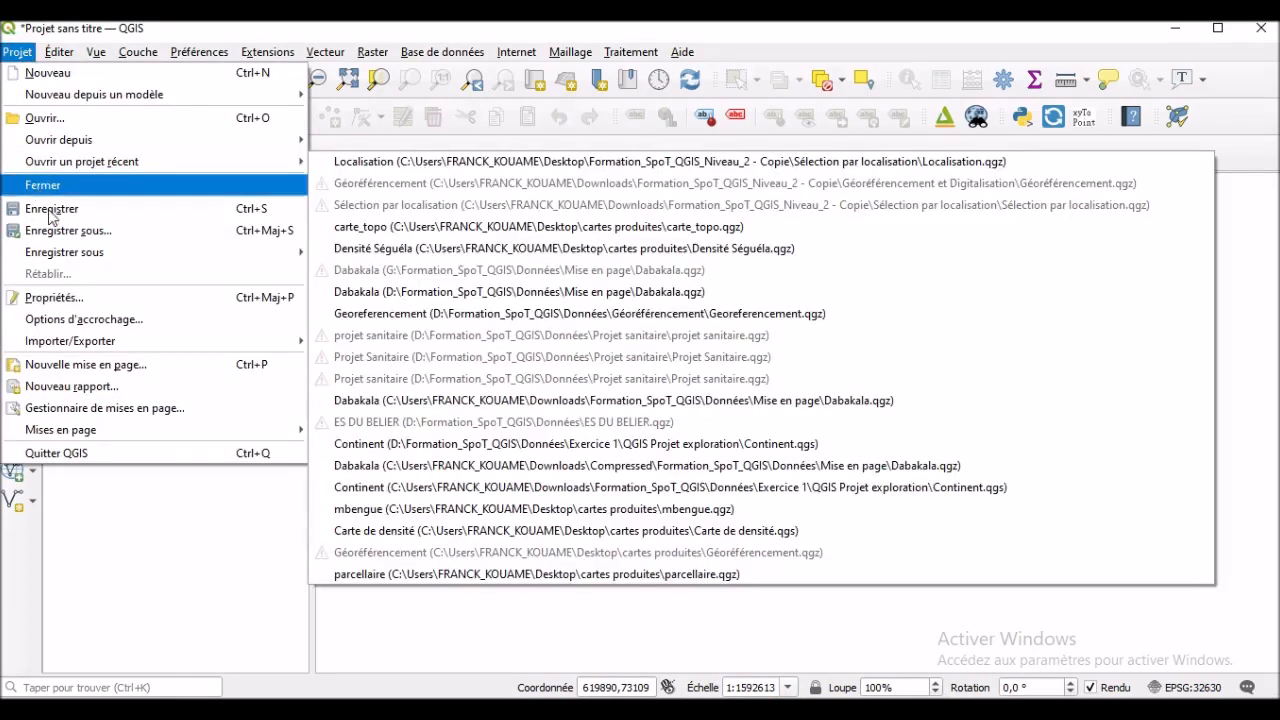
{"action": "left_click", "coordinate": [87, 234]}
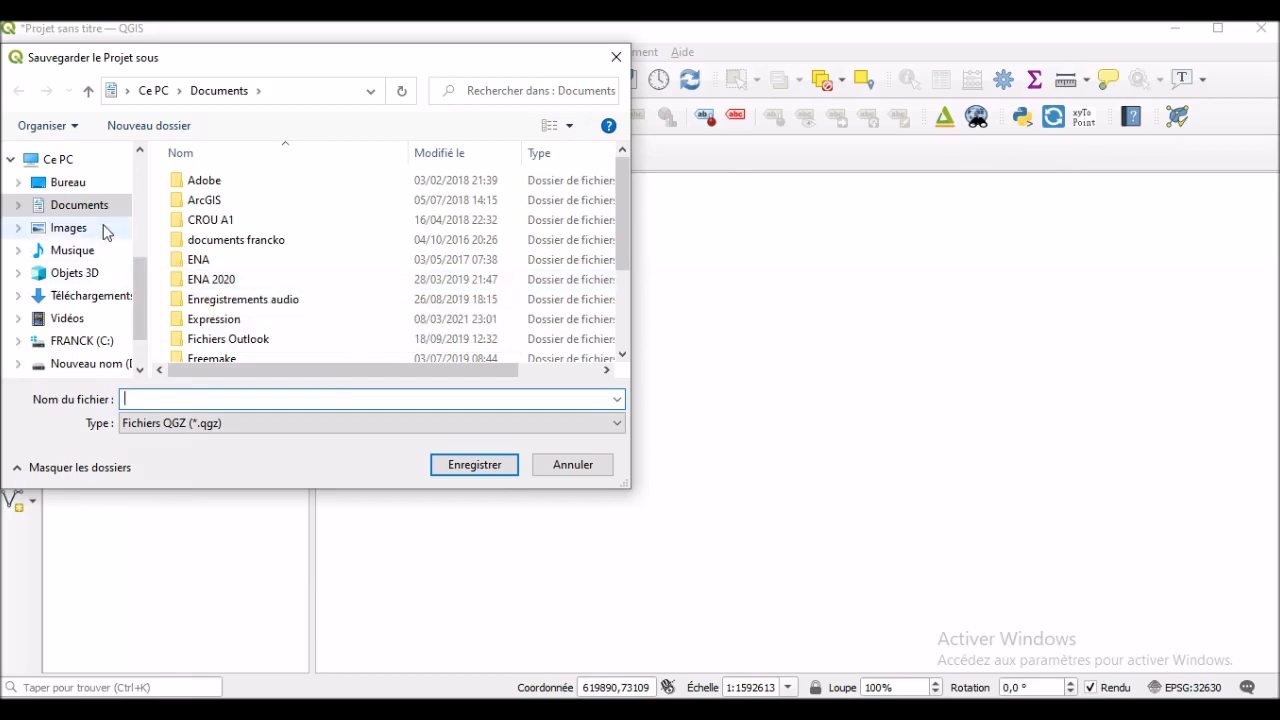
{"action": "left_click", "coordinate": [83, 188]}
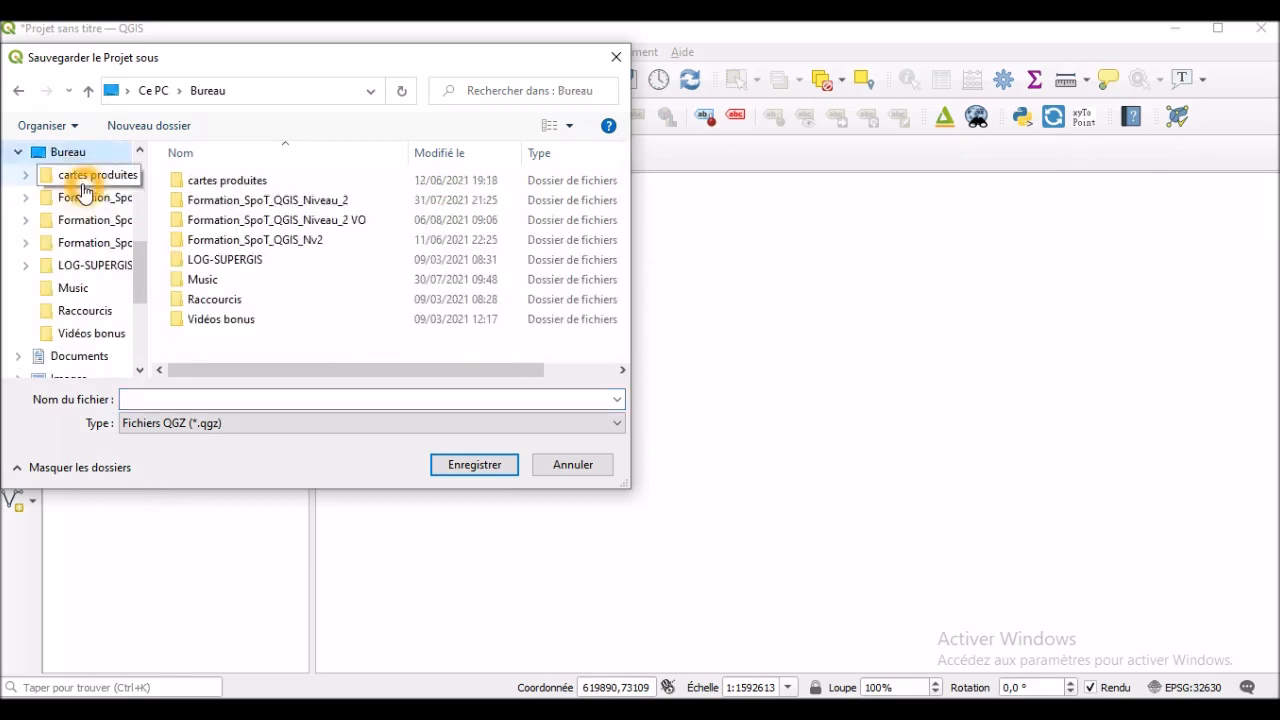
{"action": "left_click", "coordinate": [273, 205]}
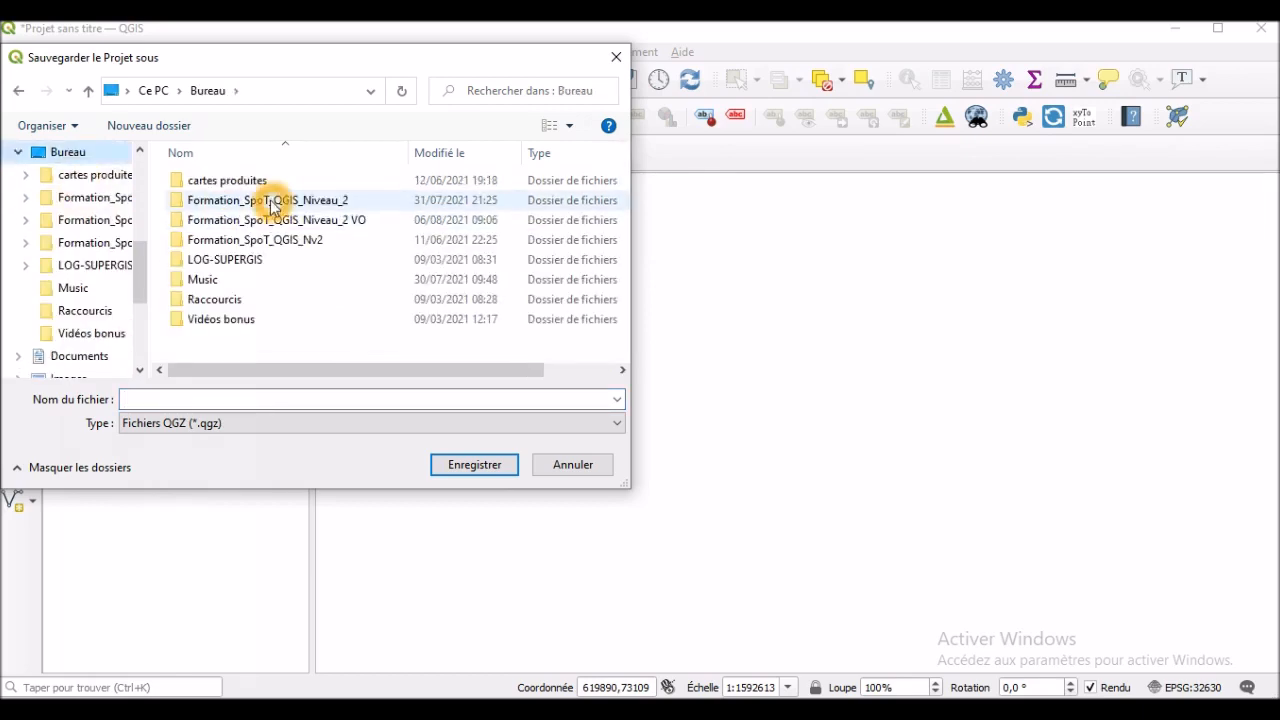
{"action": "double_click", "coordinate": [271, 204]}
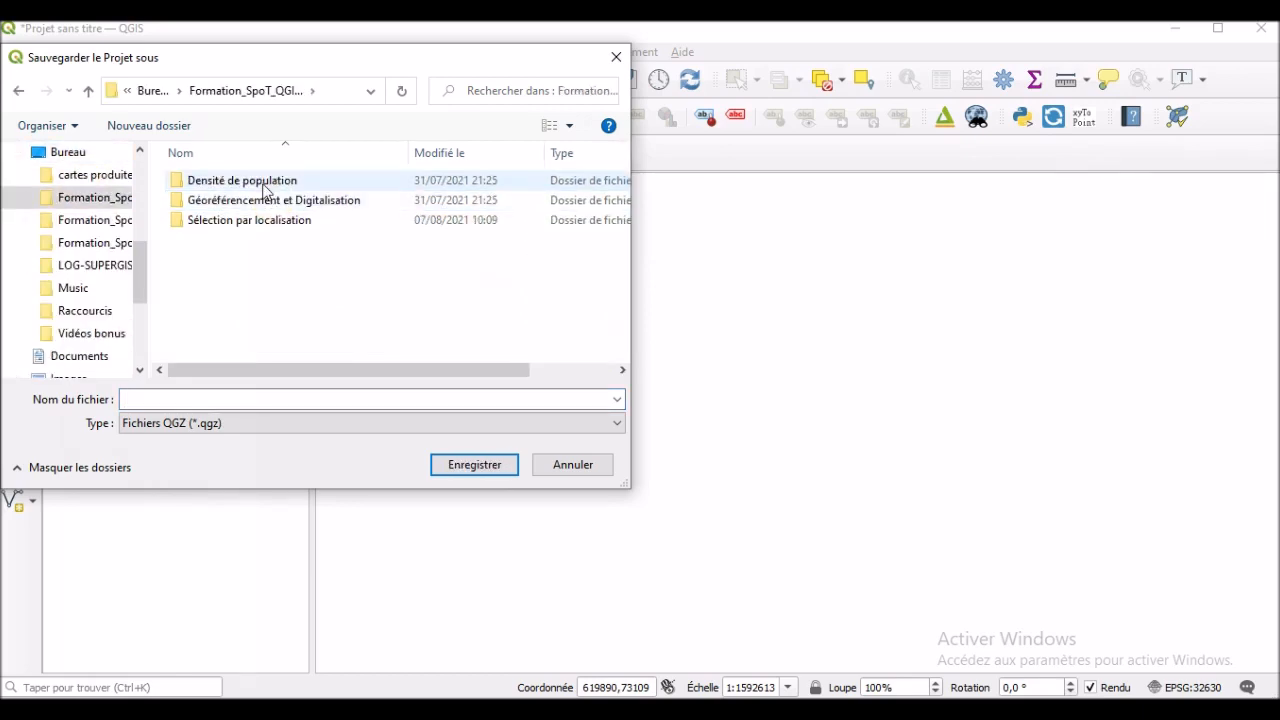
{"action": "double_click", "coordinate": [263, 220]}
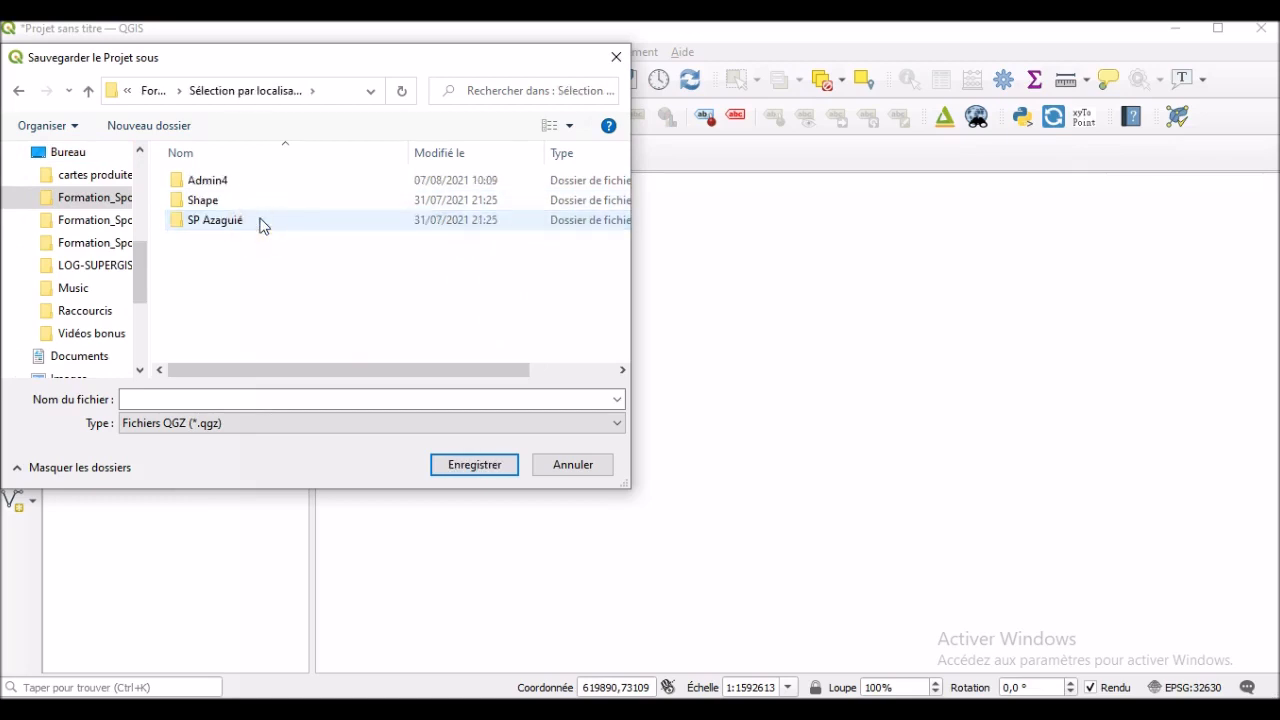
{"action": "left_click", "coordinate": [267, 398]}
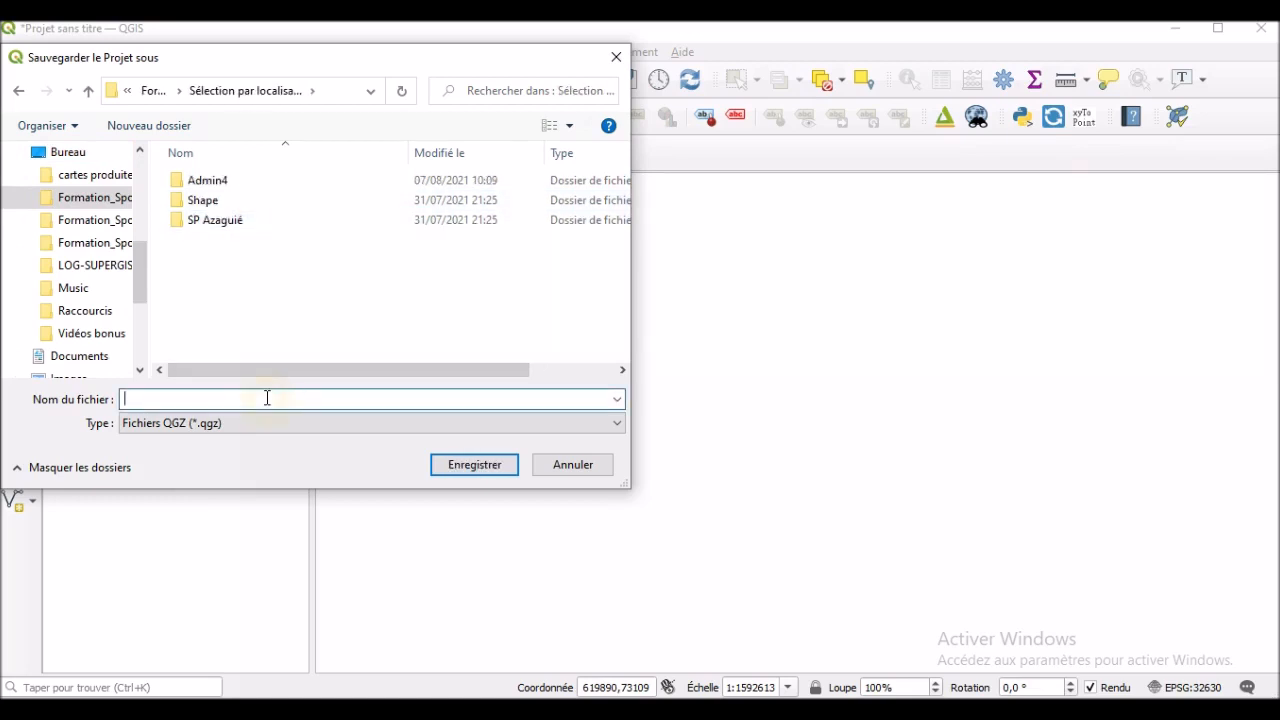
{"action": "left_click", "coordinate": [267, 398]}
{"action": "type", "text": "Localisation"}
{"action": "left_click", "coordinate": [500, 468]}
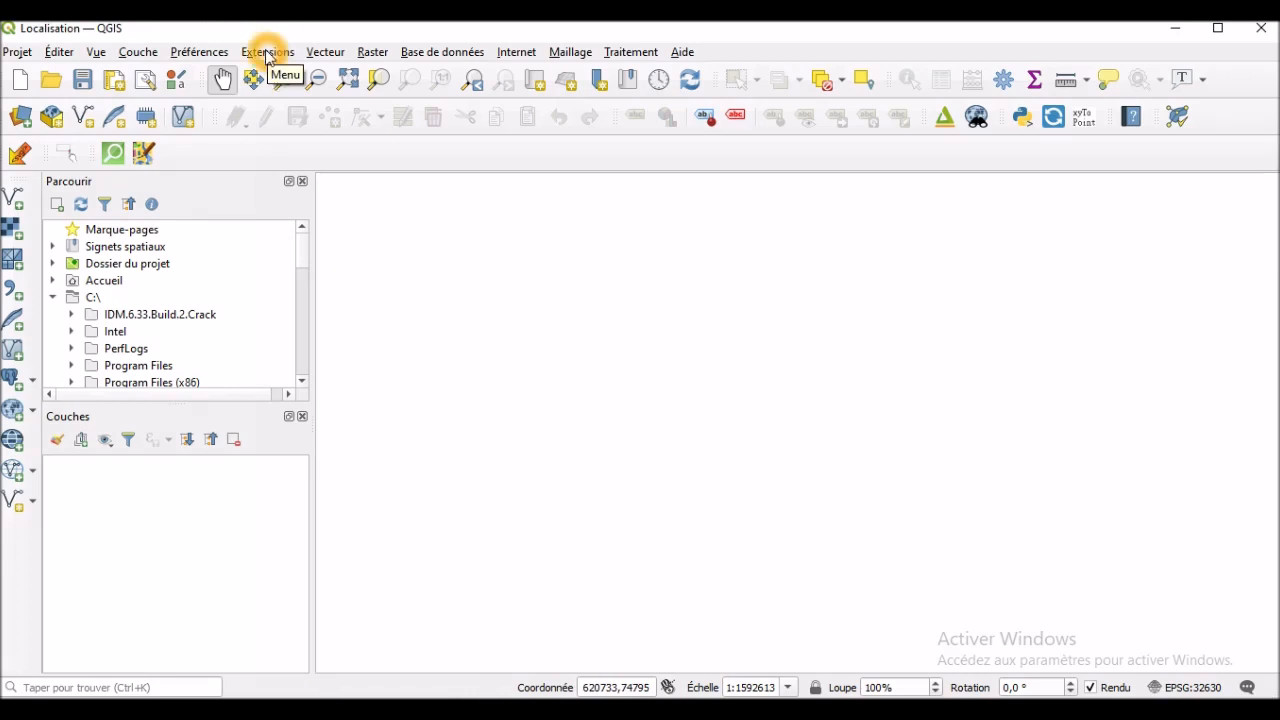
{"action": "left_click", "coordinate": [138, 52]}
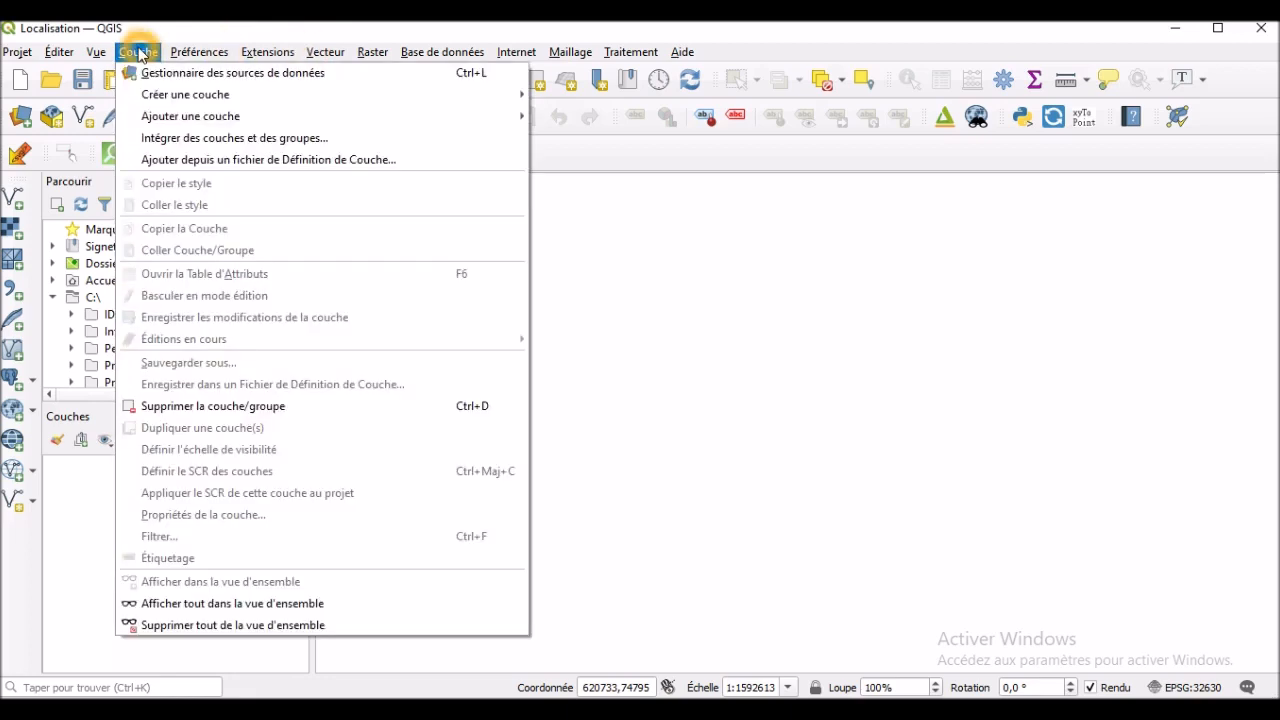
{"action": "mouse_move", "coordinate": [188, 116]}
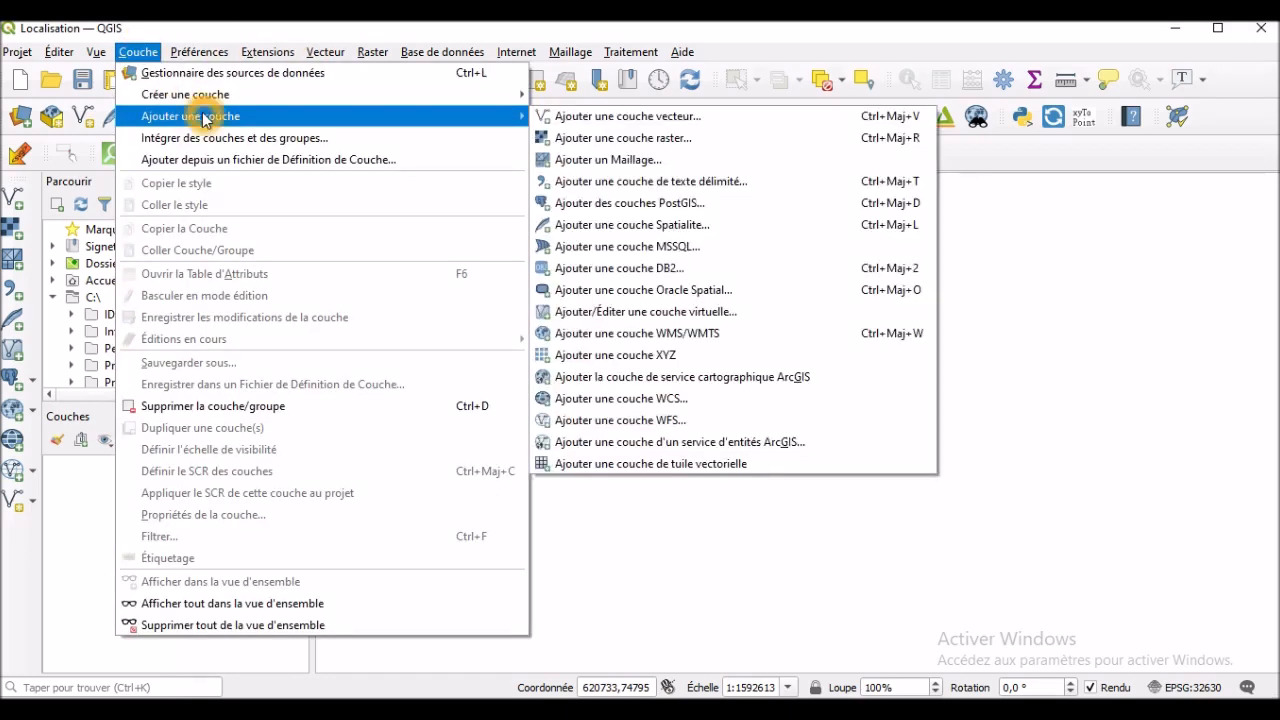
{"action": "left_click", "coordinate": [256, 27]}
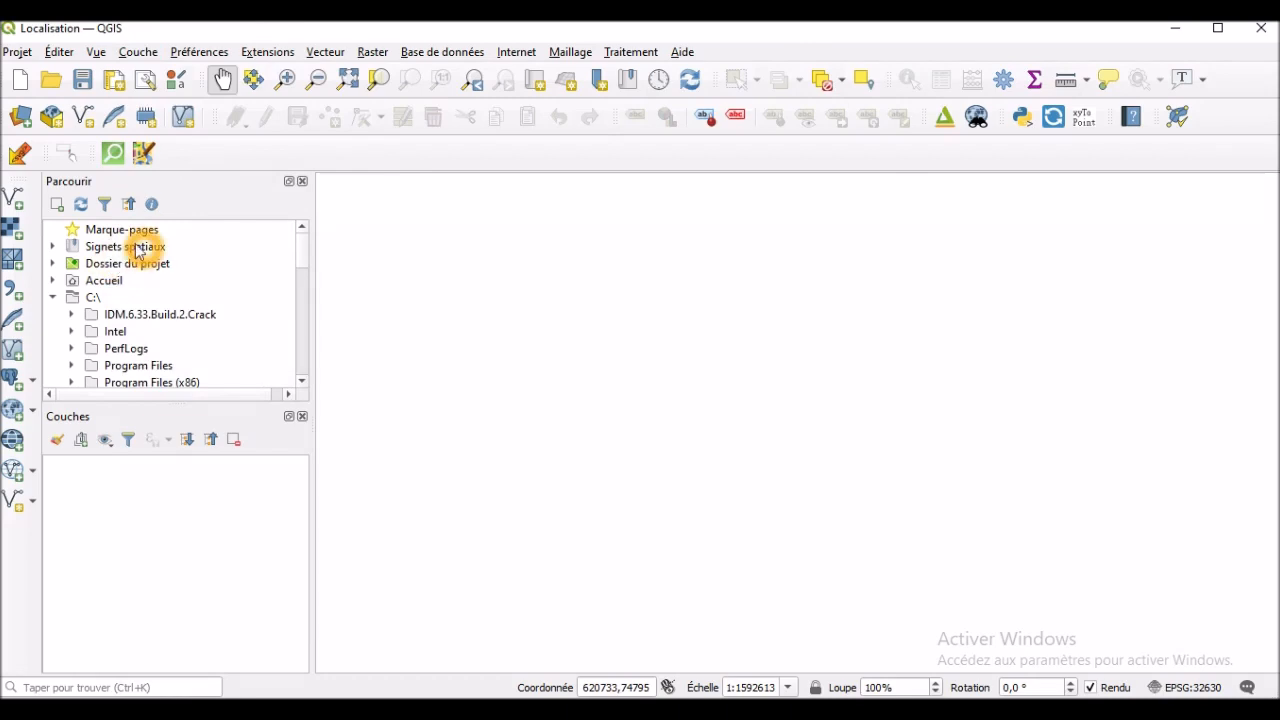
{"action": "left_click", "coordinate": [302, 381]}
{"action": "left_click", "coordinate": [302, 381]}
{"action": "left_click", "coordinate": [301, 381]}
{"action": "left_click", "coordinate": [301, 381]}
{"action": "left_click", "coordinate": [301, 381]}
{"action": "left_click", "coordinate": [301, 381]}
{"action": "left_click", "coordinate": [301, 381]}
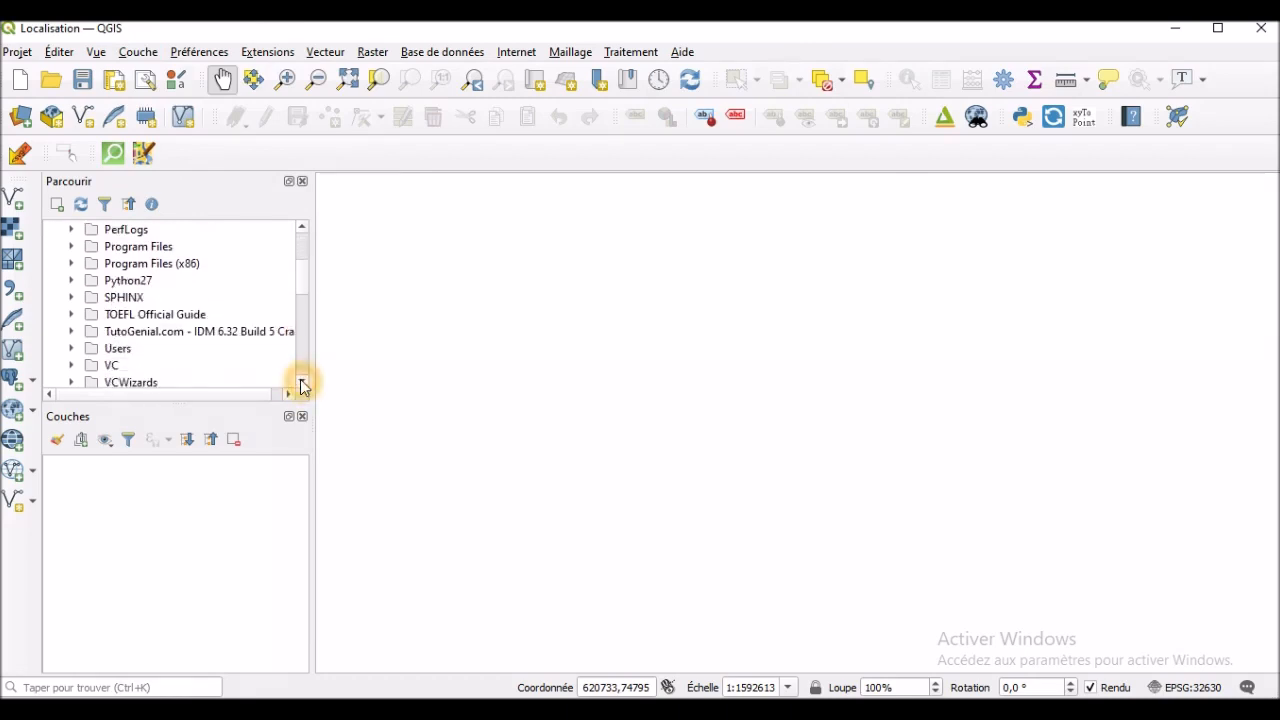
{"action": "left_click_drag", "start_coordinate": [302, 272], "coordinate": [300, 243]}
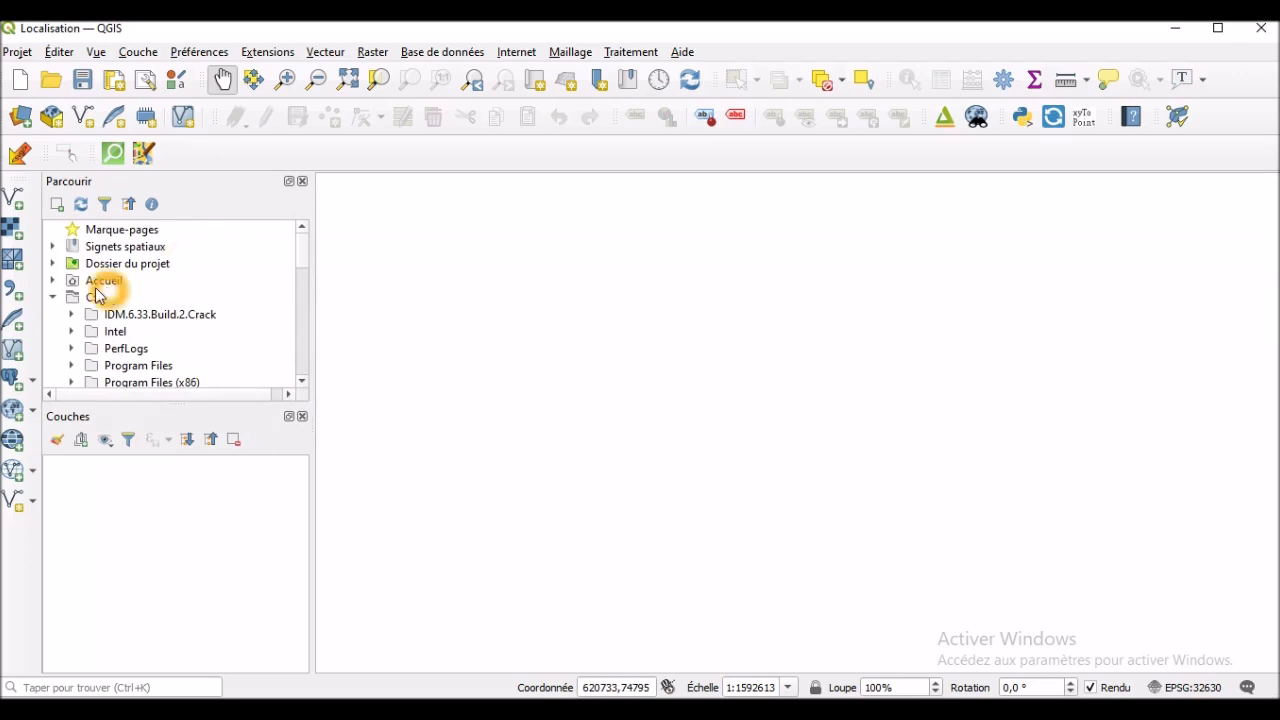
Step: Add Azaguié.shp to the map from the SP Azaguié folder within the project's Sélection par localisation folder
{"action": "left_click", "coordinate": [53, 296]}
{"action": "left_click", "coordinate": [53, 283]}
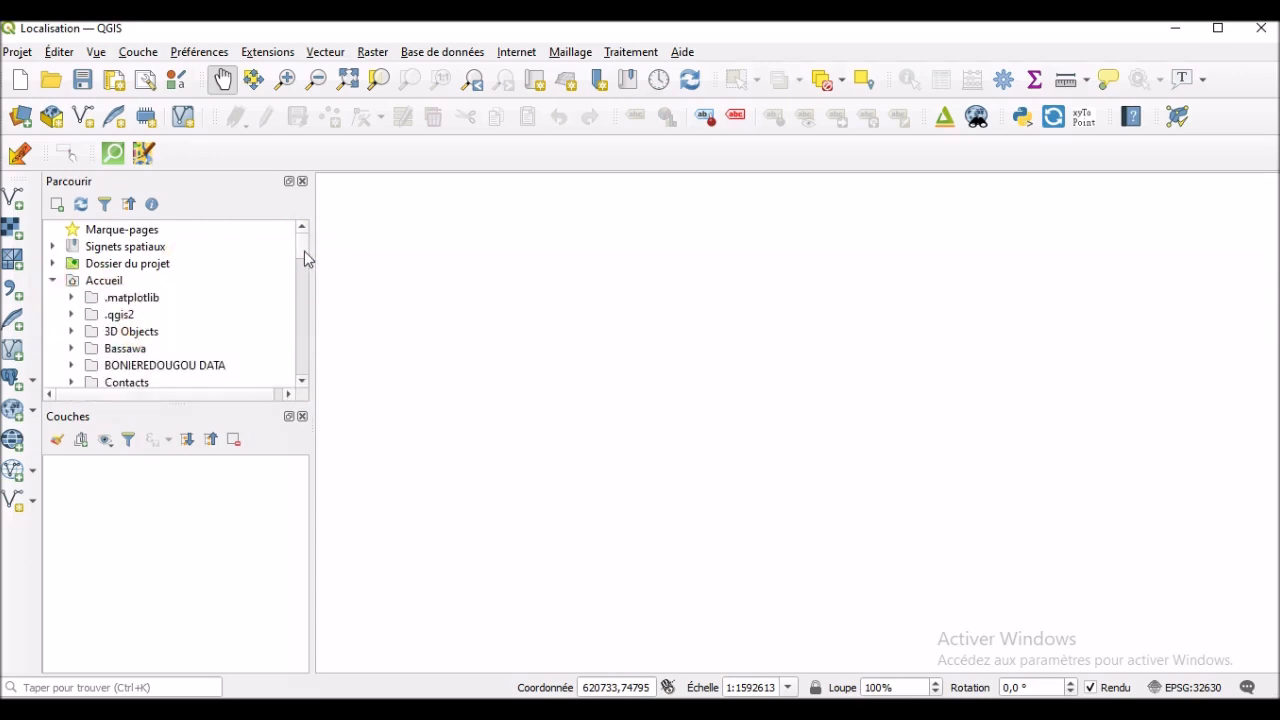
{"action": "scroll", "coordinate": [303, 251], "scroll_direction": "down", "scroll_amount": 1}
{"action": "scroll", "coordinate": [304, 262], "scroll_direction": "down", "scroll_amount": 1}
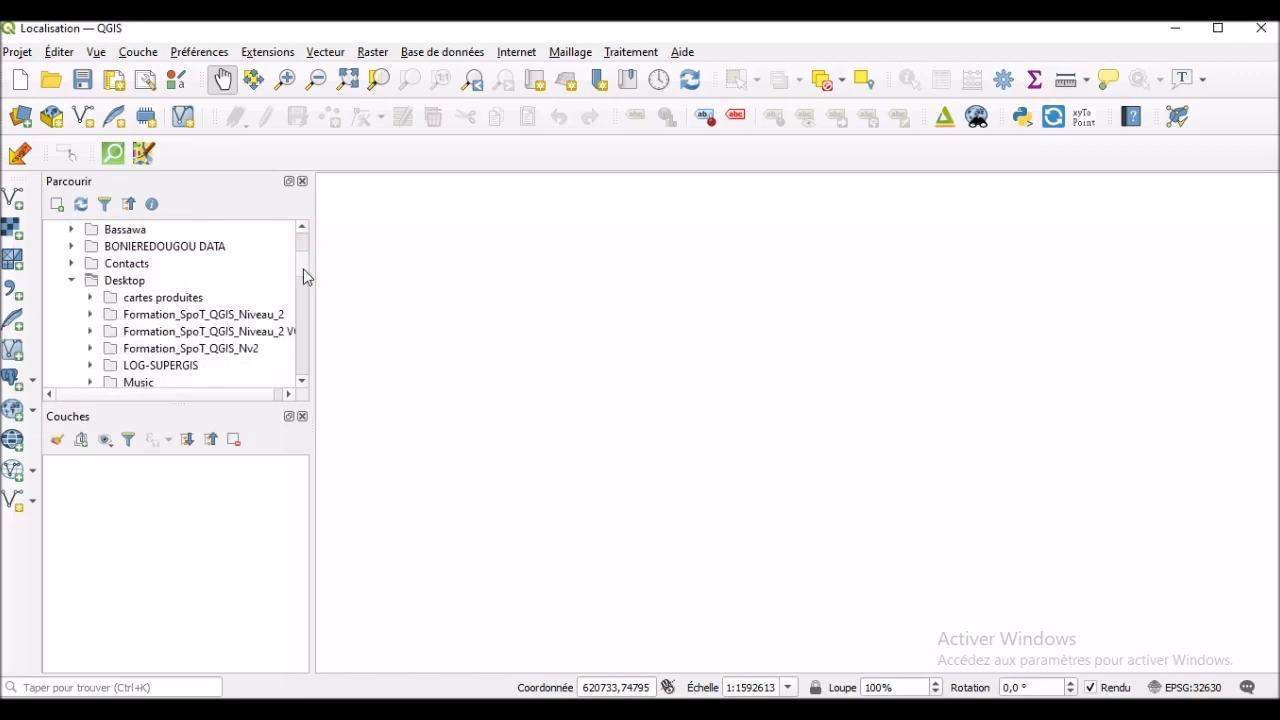
{"action": "left_click", "coordinate": [89, 315]}
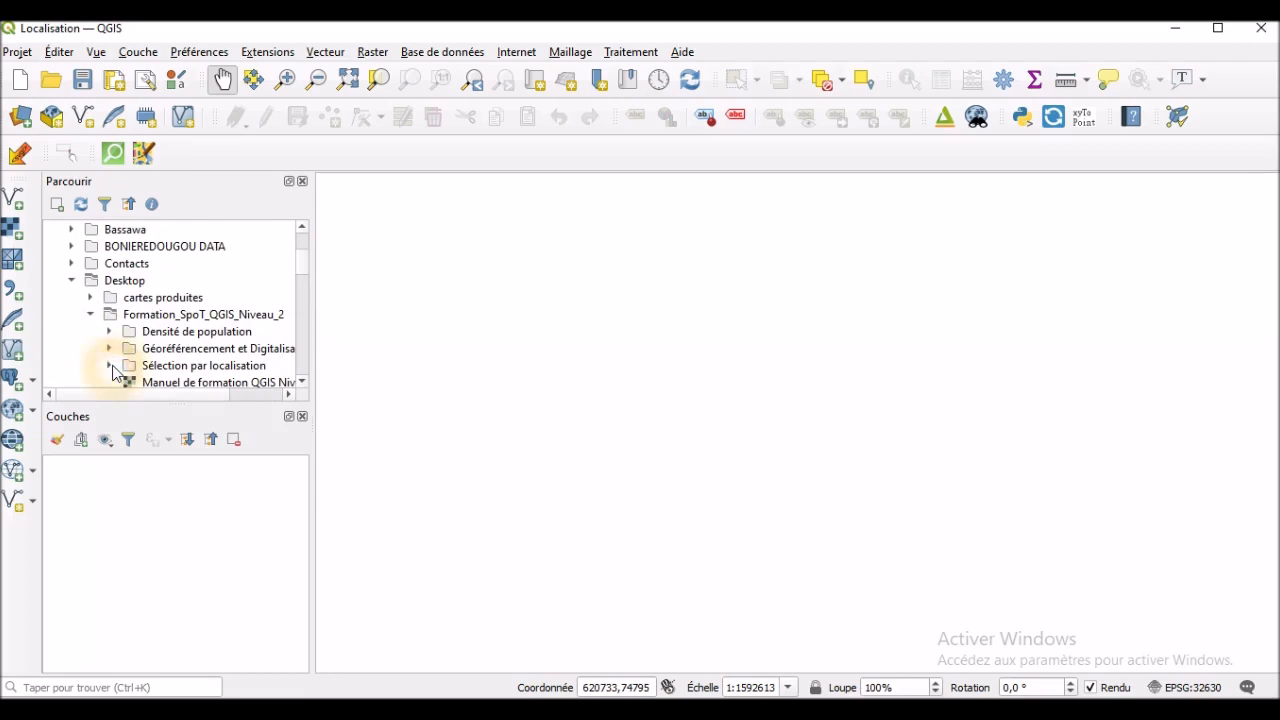
{"action": "left_click", "coordinate": [110, 366]}
{"action": "left_click", "coordinate": [302, 383]}
{"action": "scroll", "coordinate": [304, 390], "scroll_direction": "down", "scroll_amount": 5}
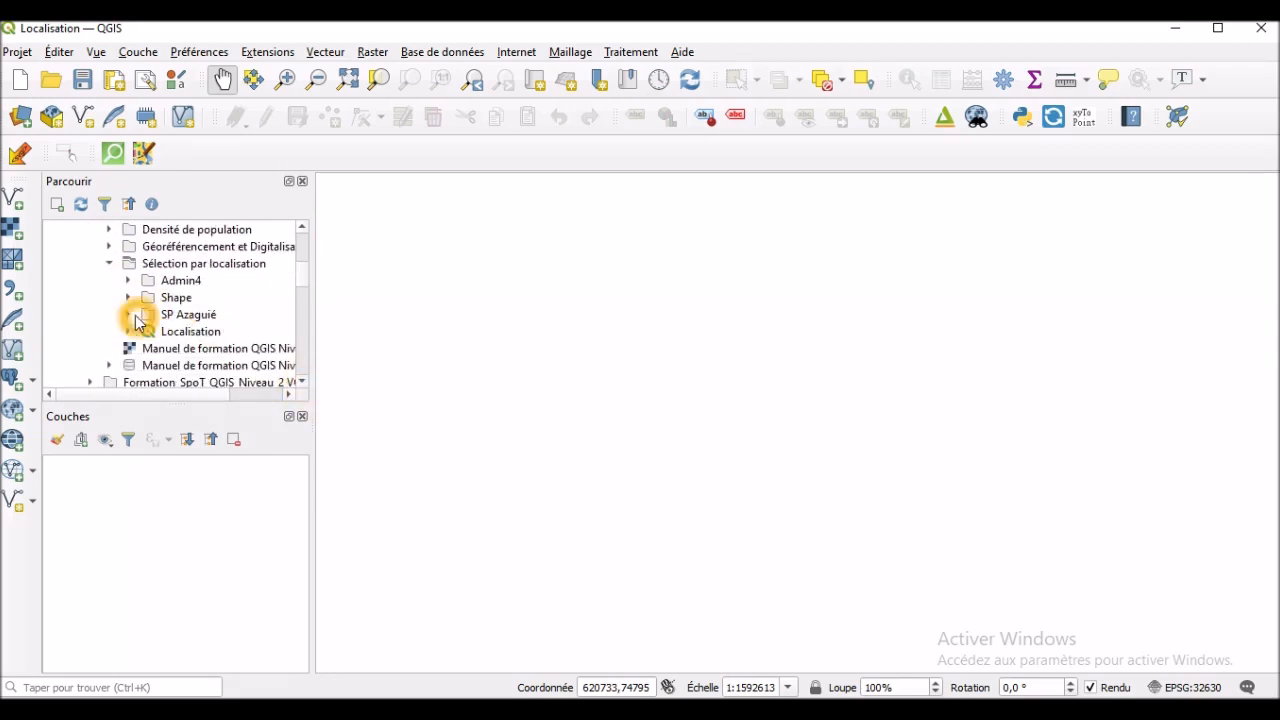
{"action": "left_click", "coordinate": [128, 318]}
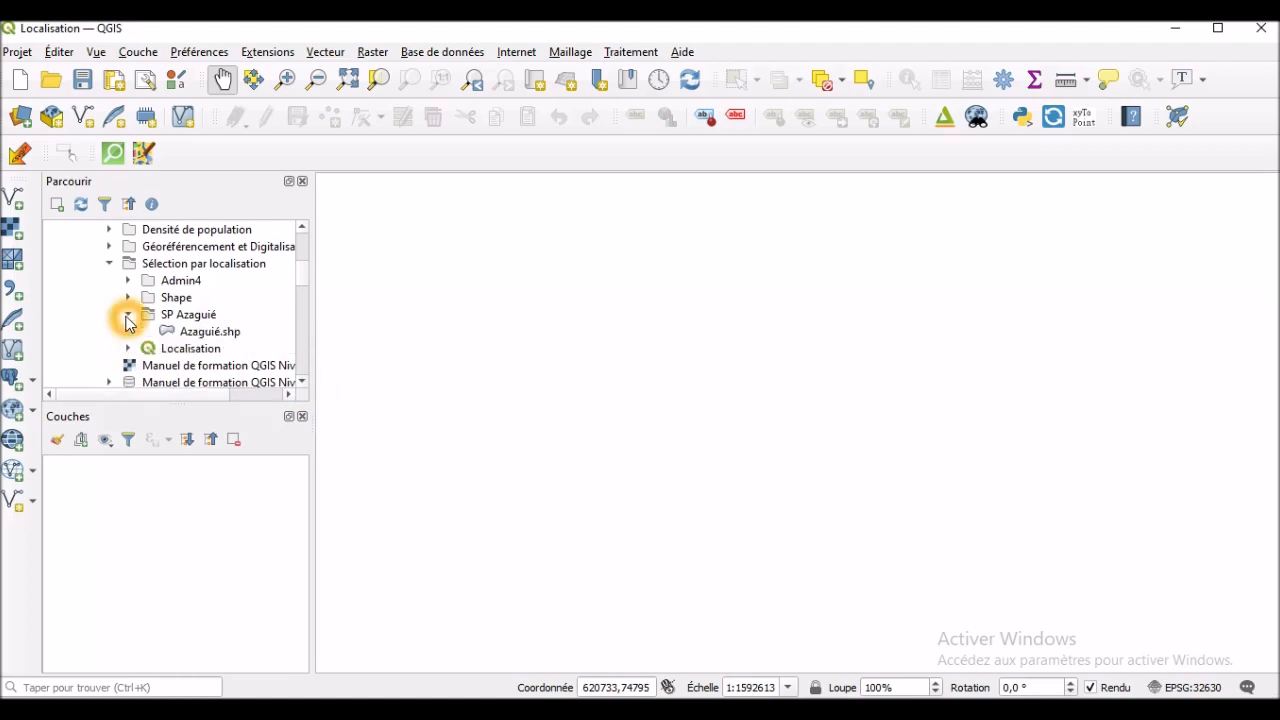
{"action": "left_click", "coordinate": [205, 333]}
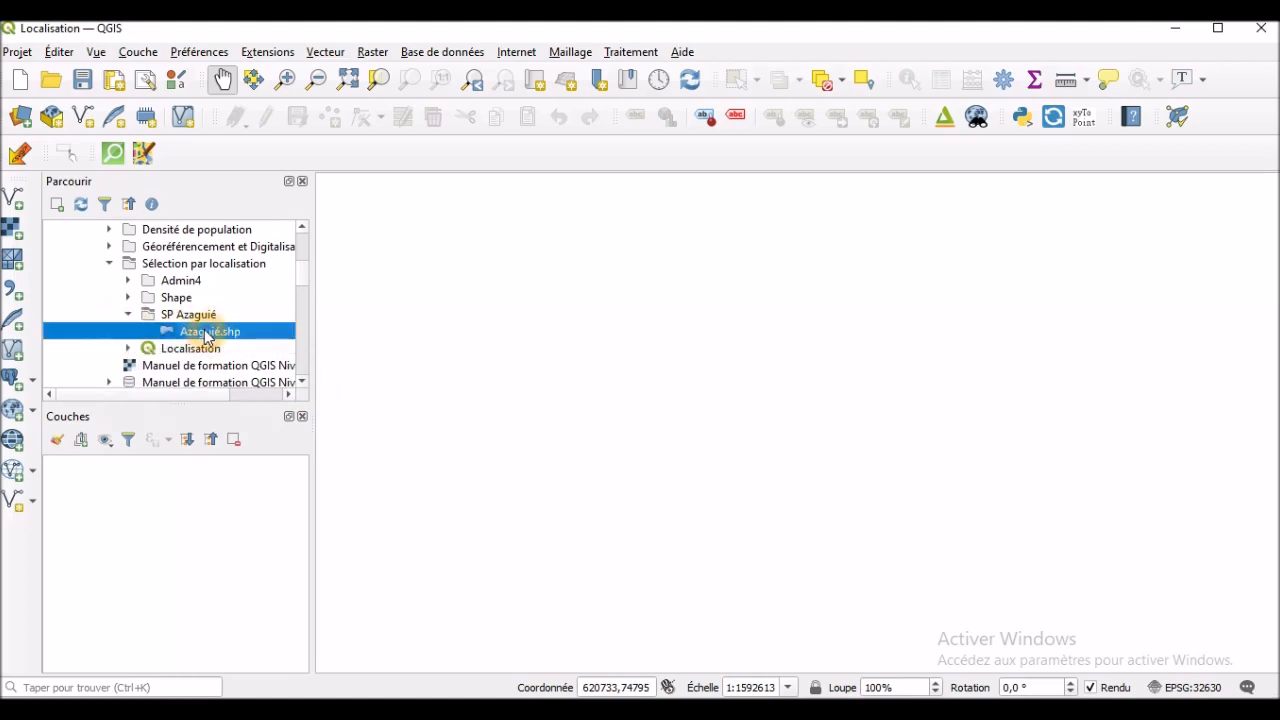
{"action": "double_click", "coordinate": [207, 334]}
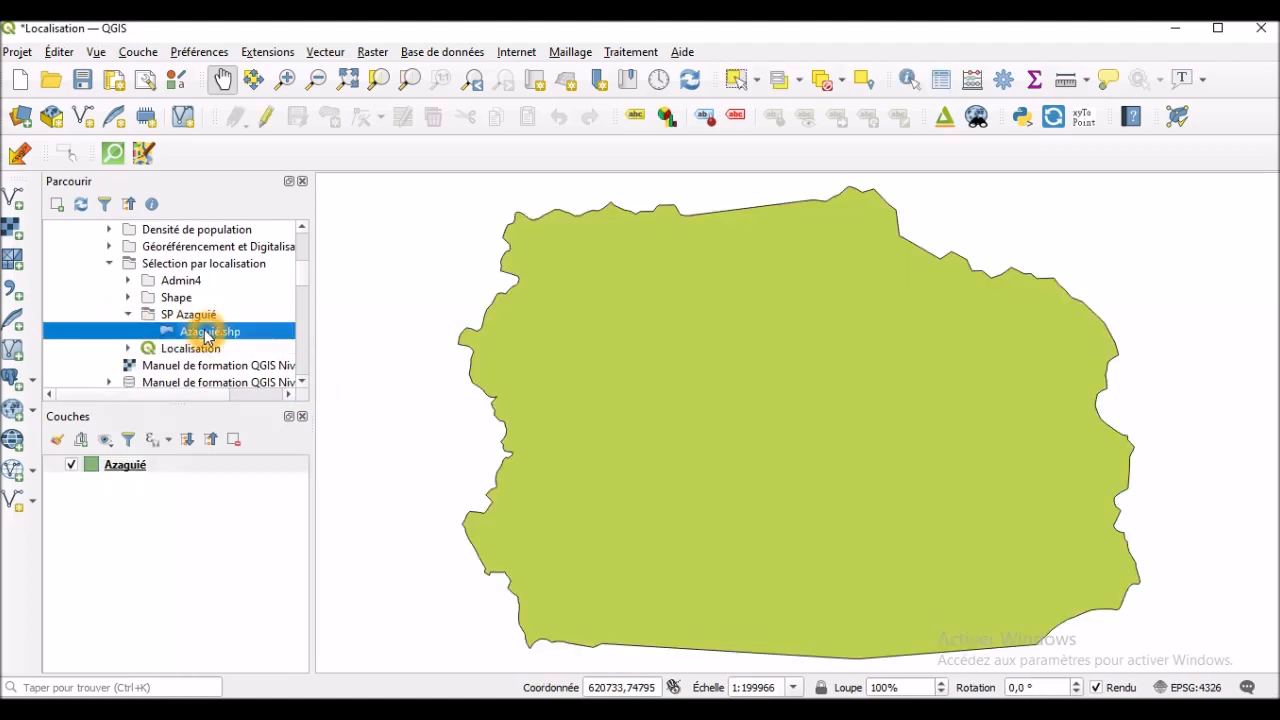
Step: Add the places.shp layer to the map from the Shape folder within Sélection par localisation
{"action": "left_click", "coordinate": [142, 302]}
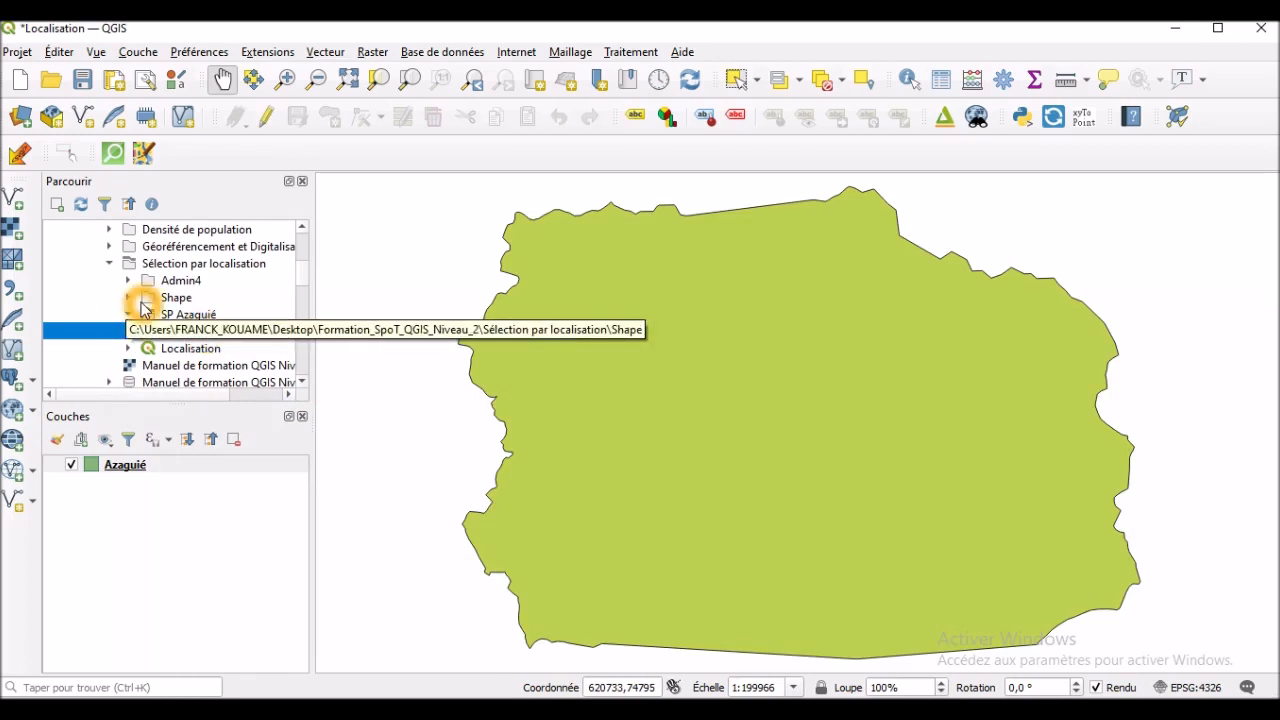
{"action": "left_click", "coordinate": [128, 298]}
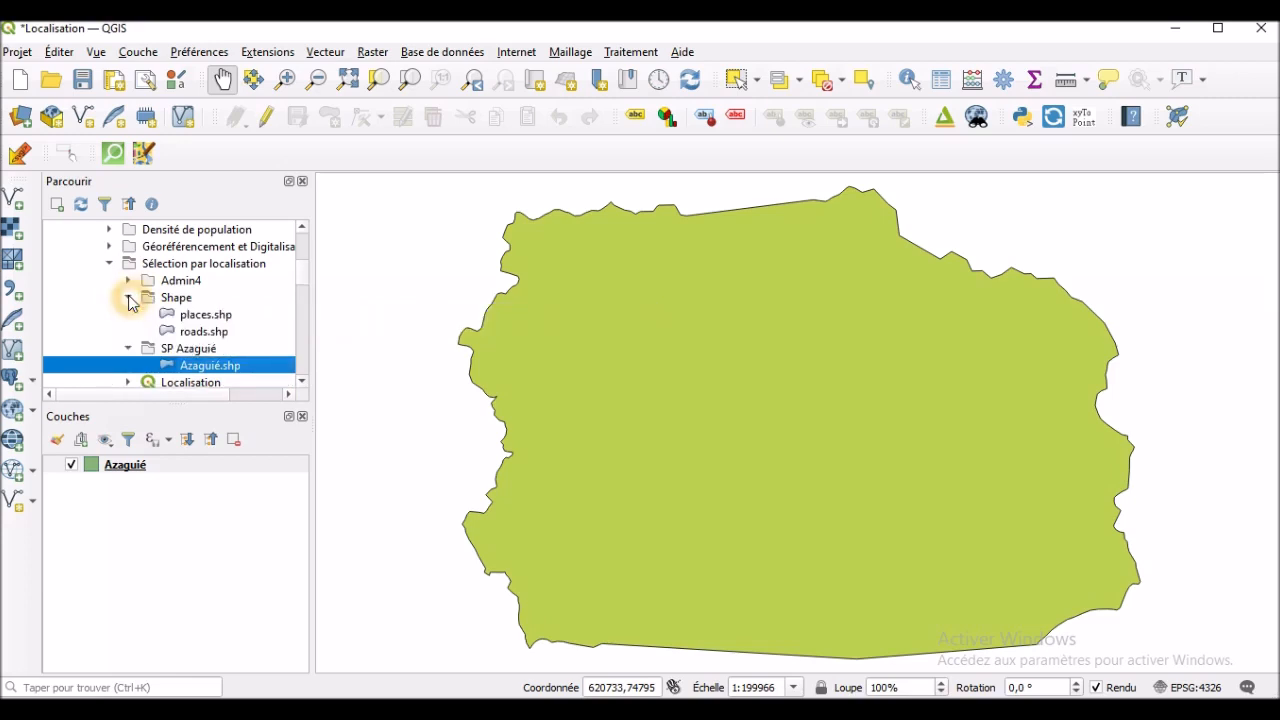
{"action": "double_click", "coordinate": [210, 320]}
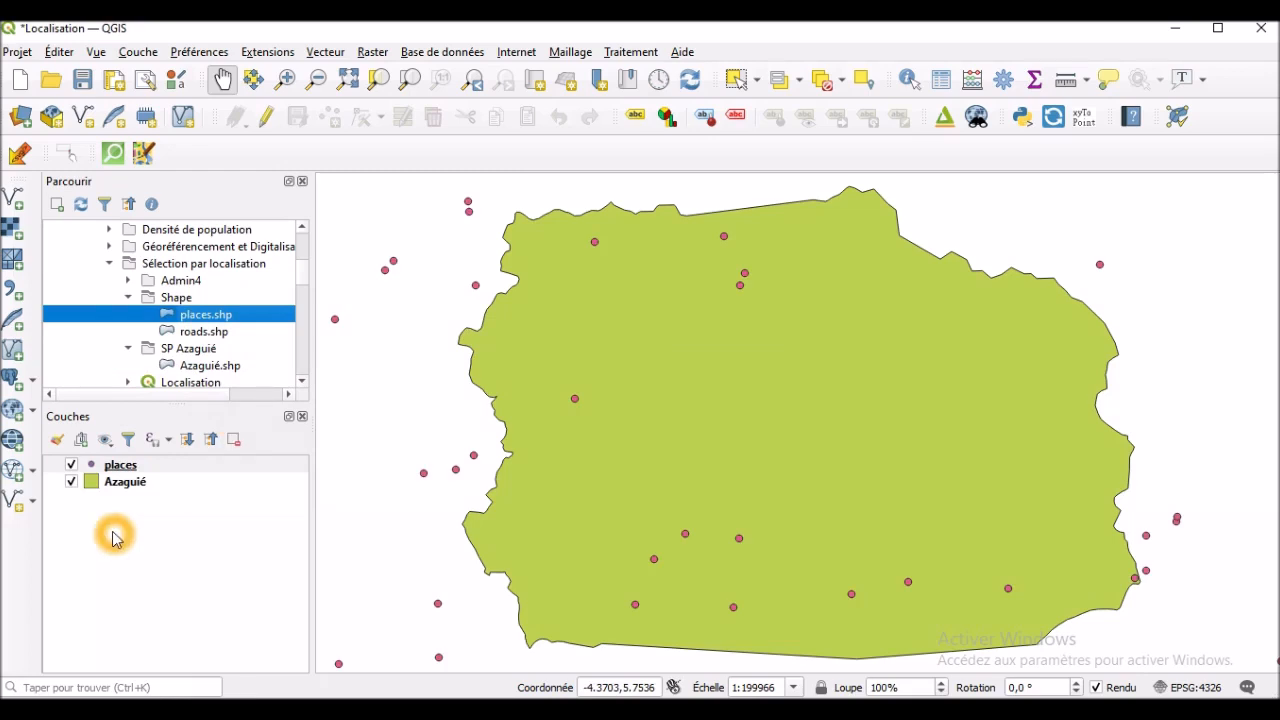
{"action": "mouse_move", "coordinate": [136, 491]}
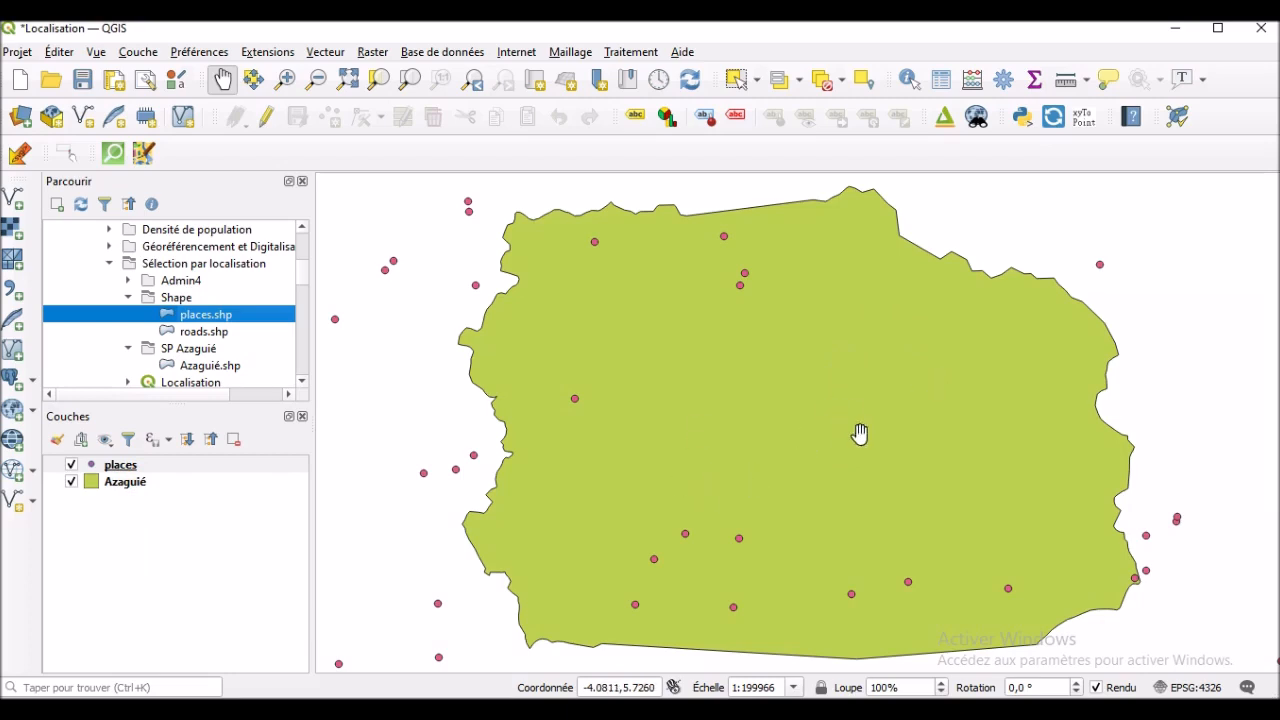
{"action": "left_click", "coordinate": [727, 534]}
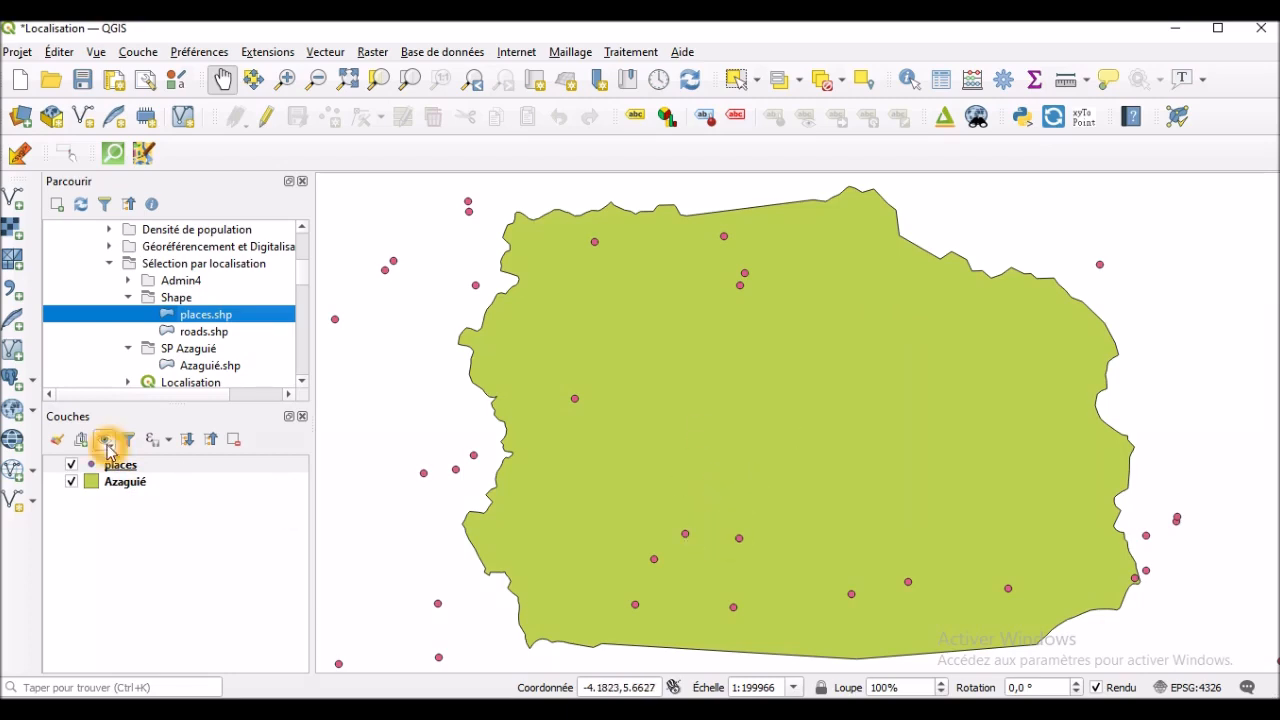
{"action": "left_click", "coordinate": [325, 52]}
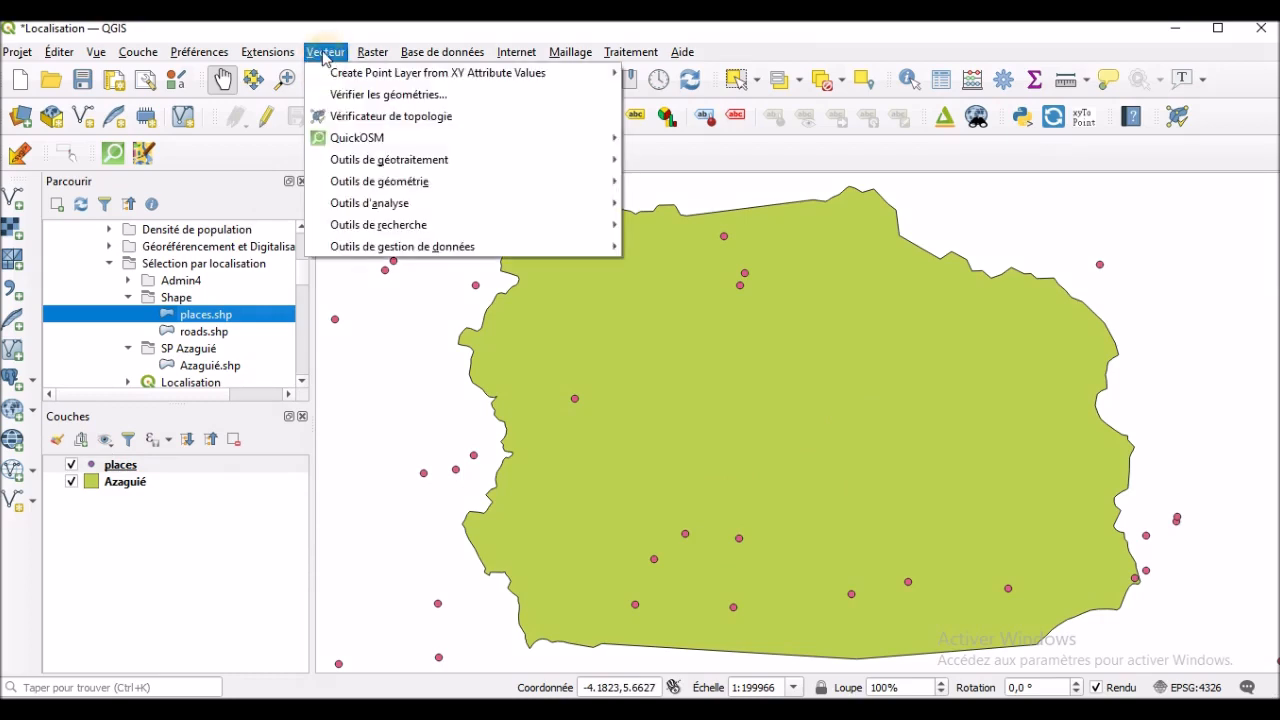
{"action": "mouse_move", "coordinate": [386, 224]}
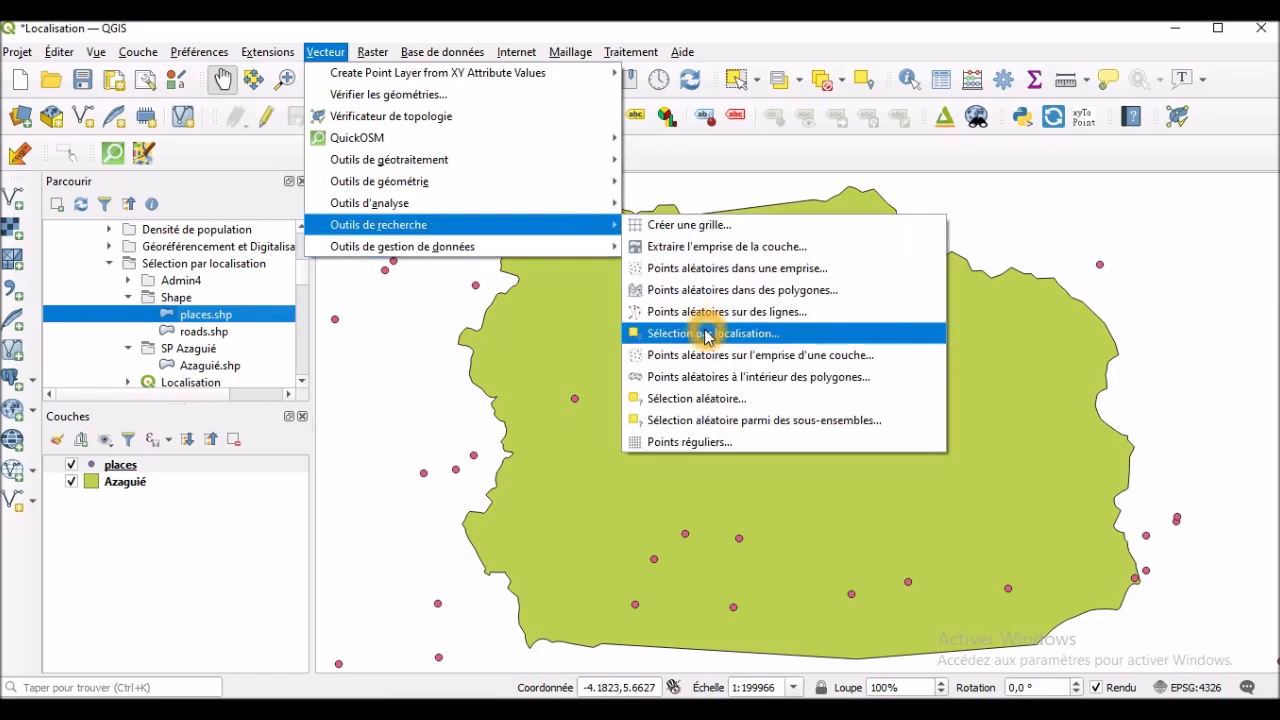
{"action": "left_click", "coordinate": [707, 335]}
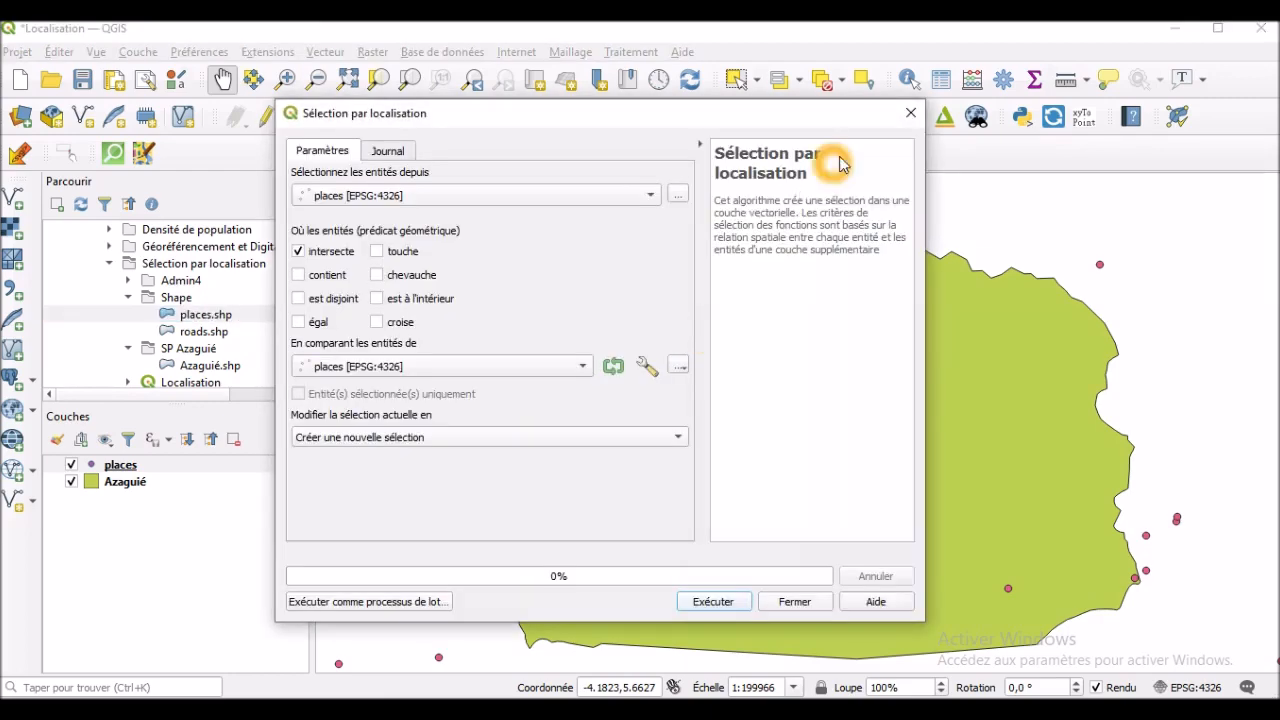
{"action": "left_click", "coordinate": [910, 113]}
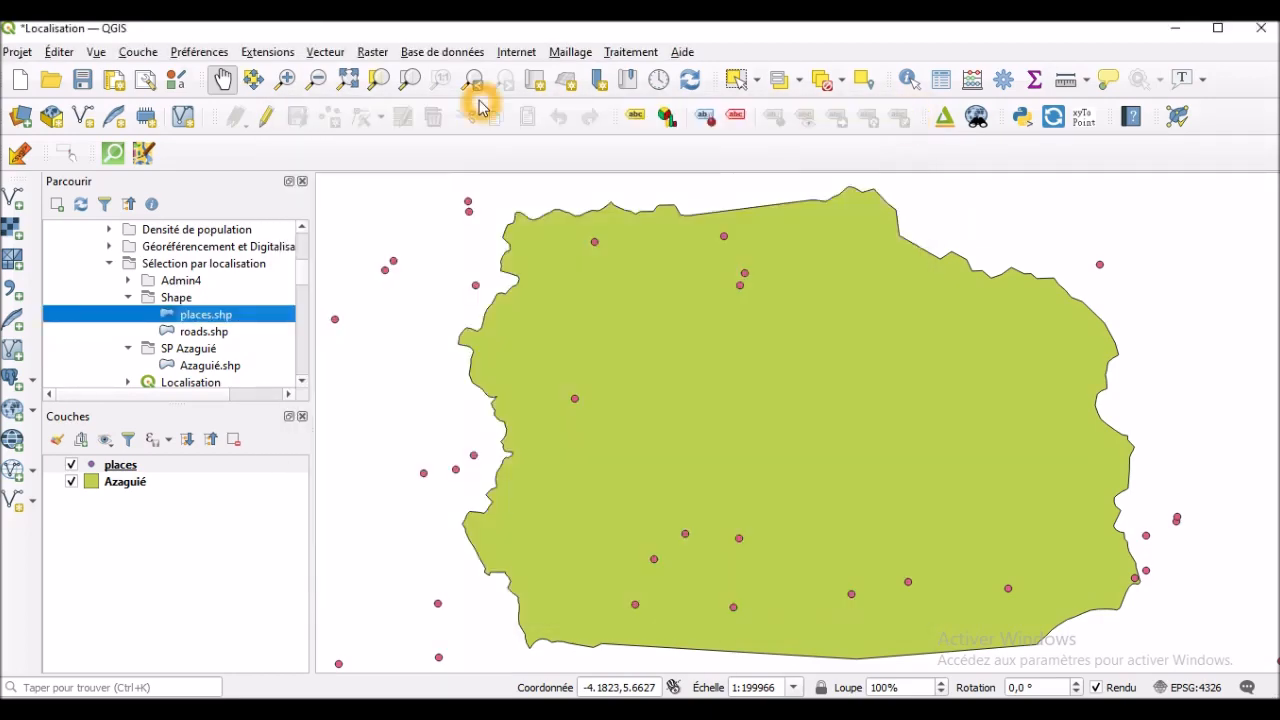
{"action": "left_click", "coordinate": [325, 54]}
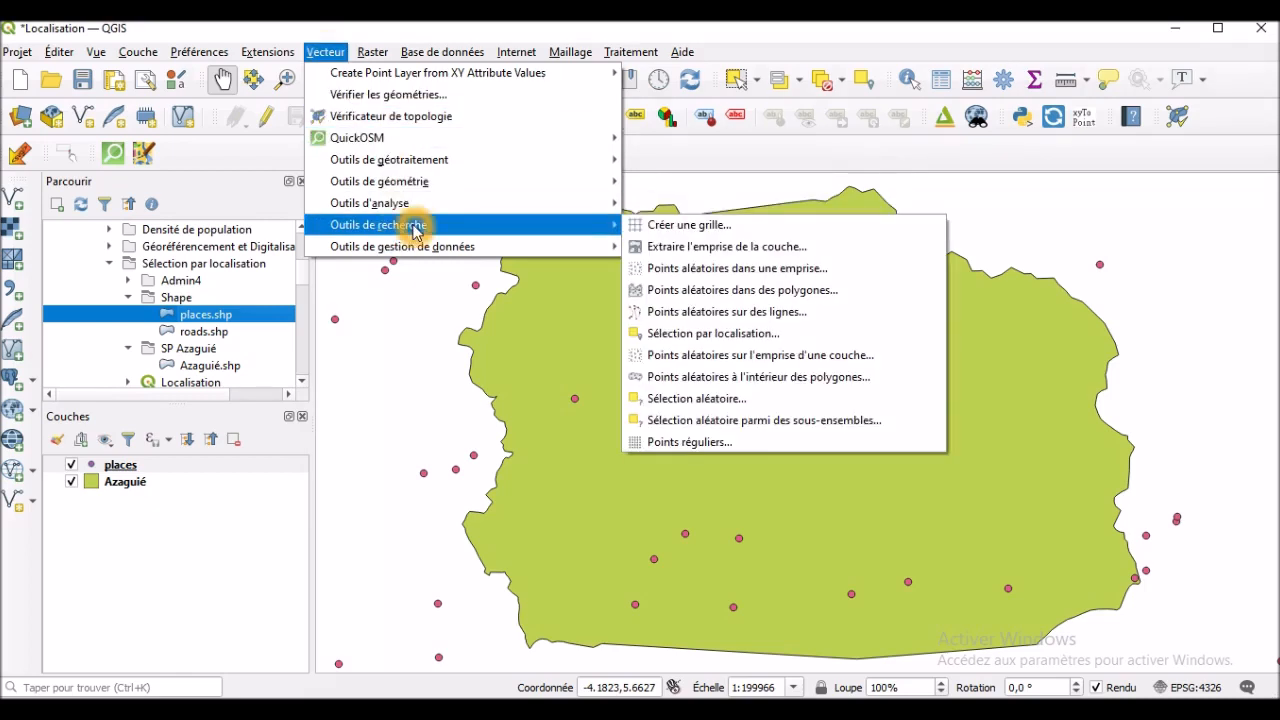
{"action": "left_click", "coordinate": [336, 32]}
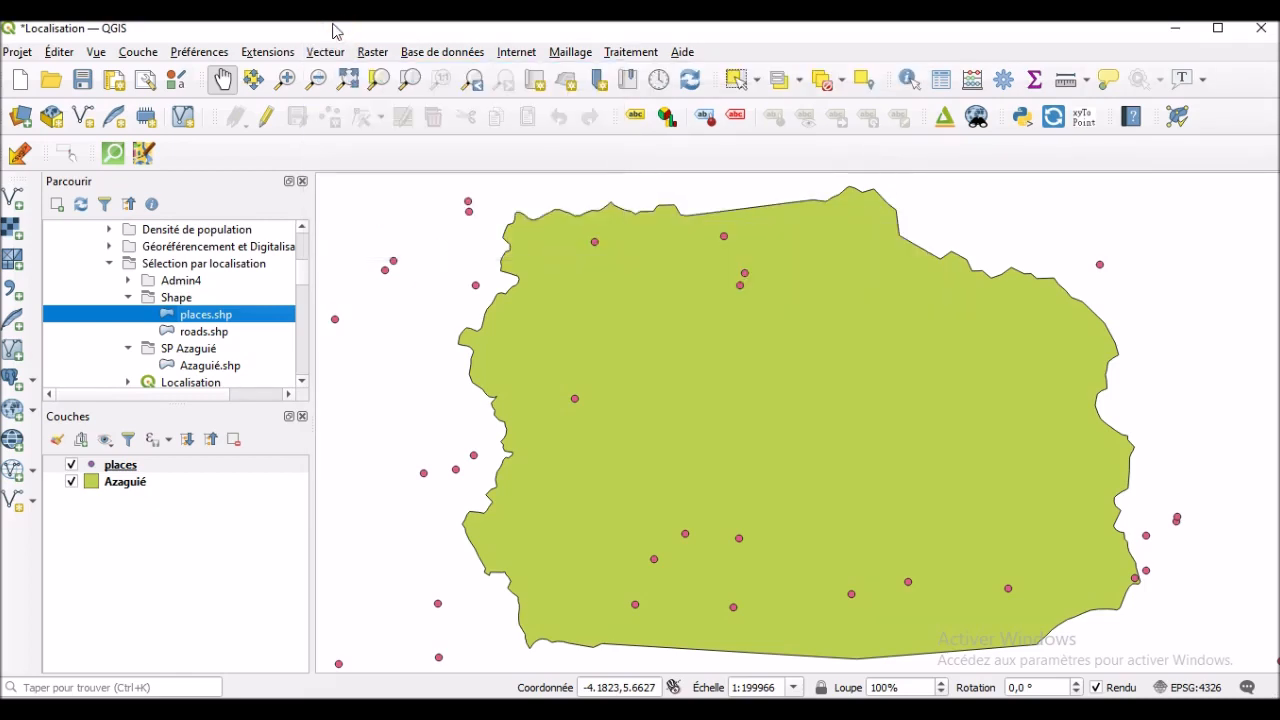
Step: Examine the list of installed plugins and their activation checkboxes in the plugin manager
{"action": "left_click", "coordinate": [267, 54]}
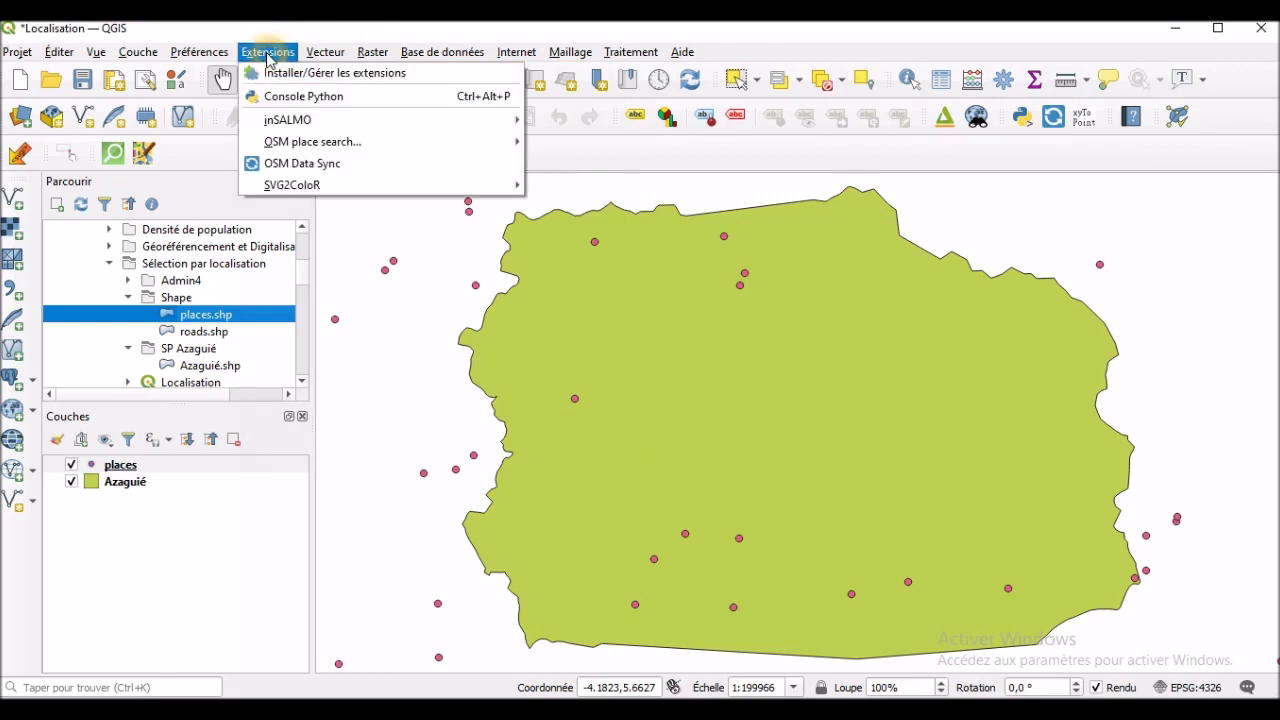
{"action": "left_click", "coordinate": [319, 74]}
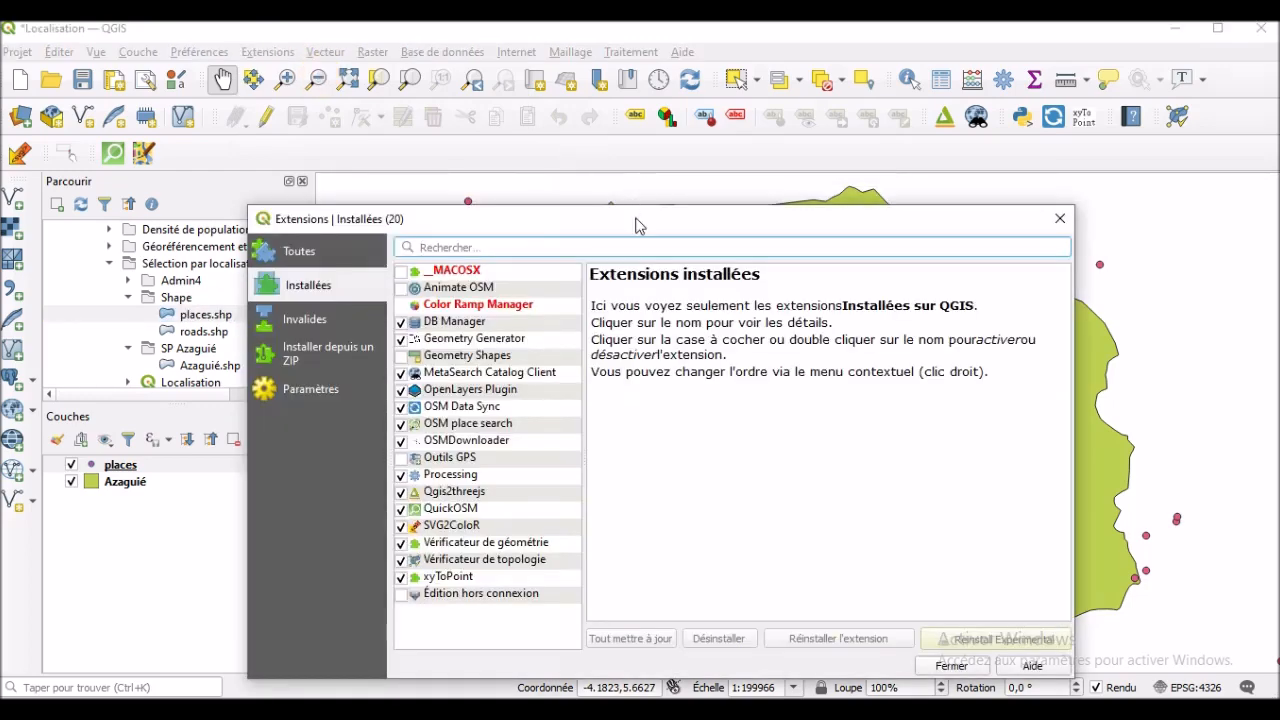
{"action": "left_click_drag", "start_coordinate": [637, 217], "coordinate": [610, 121]}
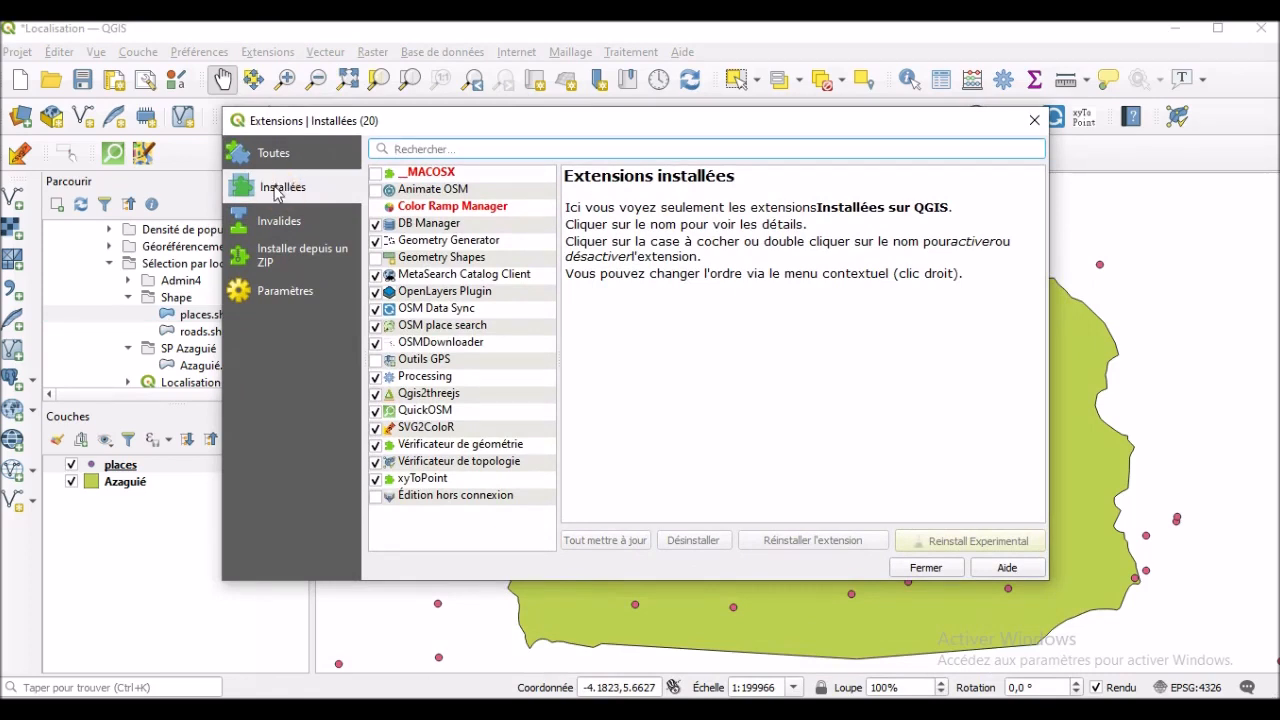
{"action": "left_click", "coordinate": [281, 192]}
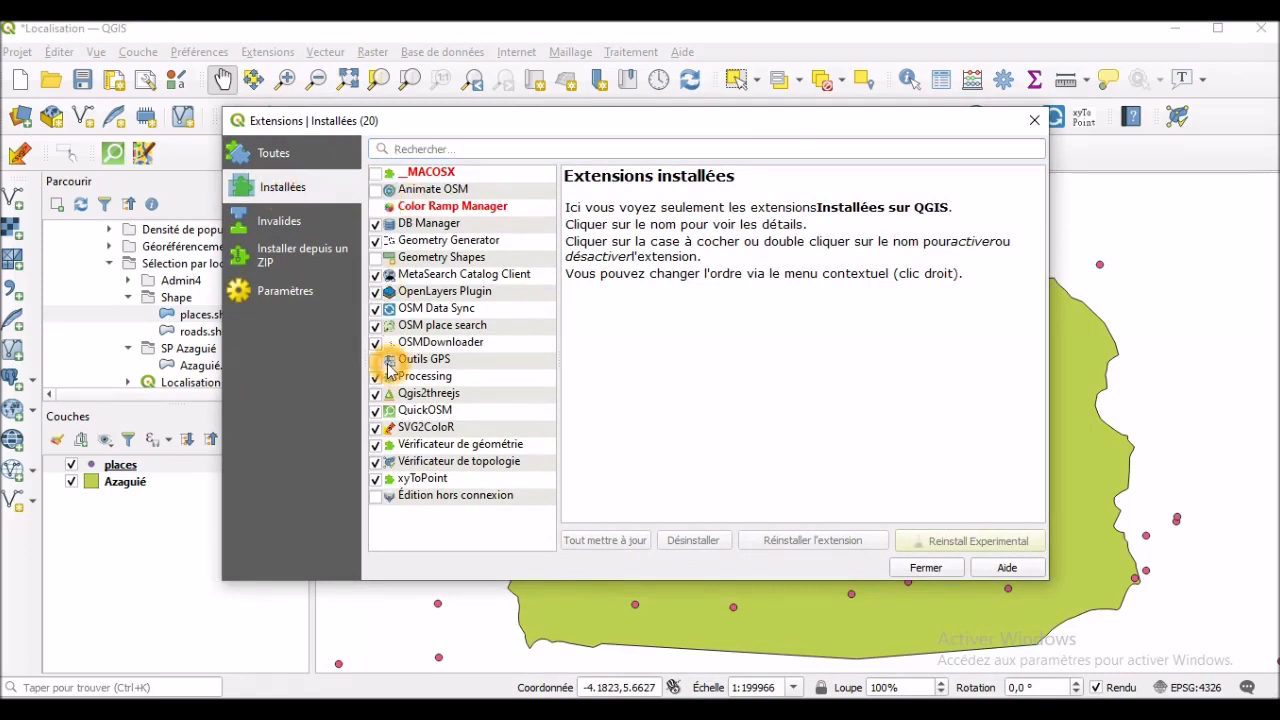
{"action": "left_click", "coordinate": [375, 224]}
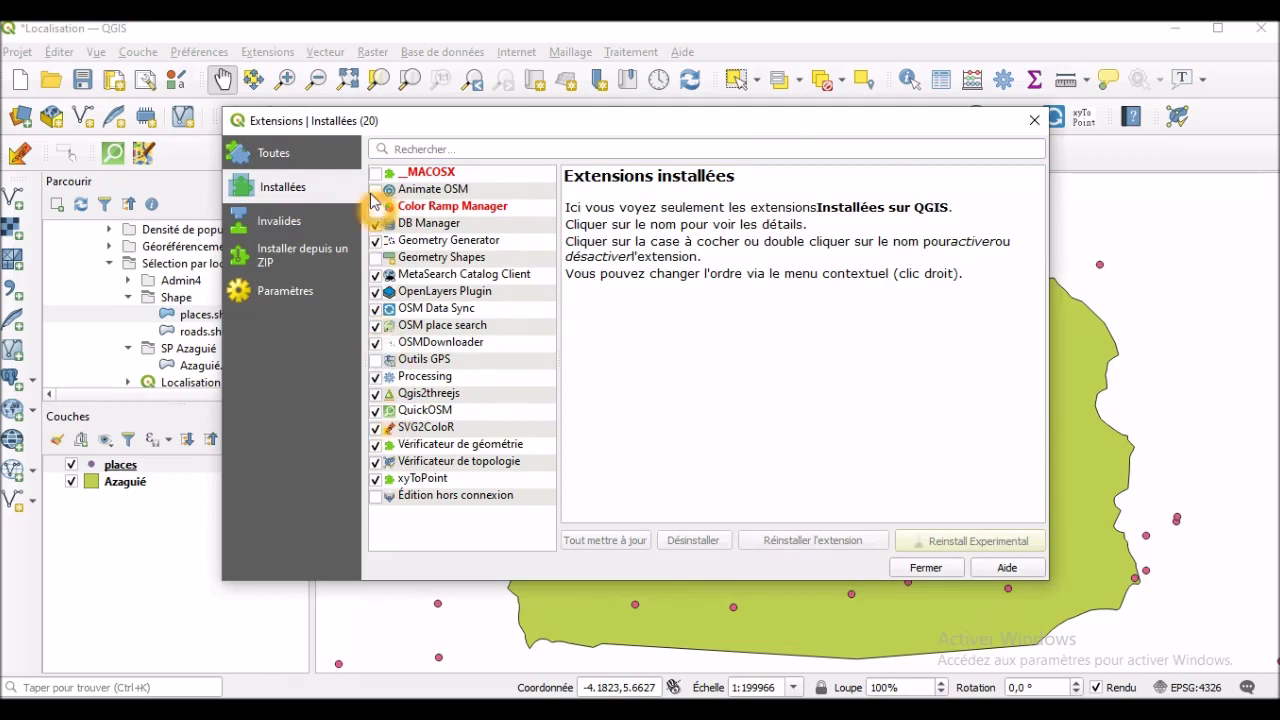
{"action": "left_click", "coordinate": [980, 525]}
{"action": "left_click", "coordinate": [958, 523]}
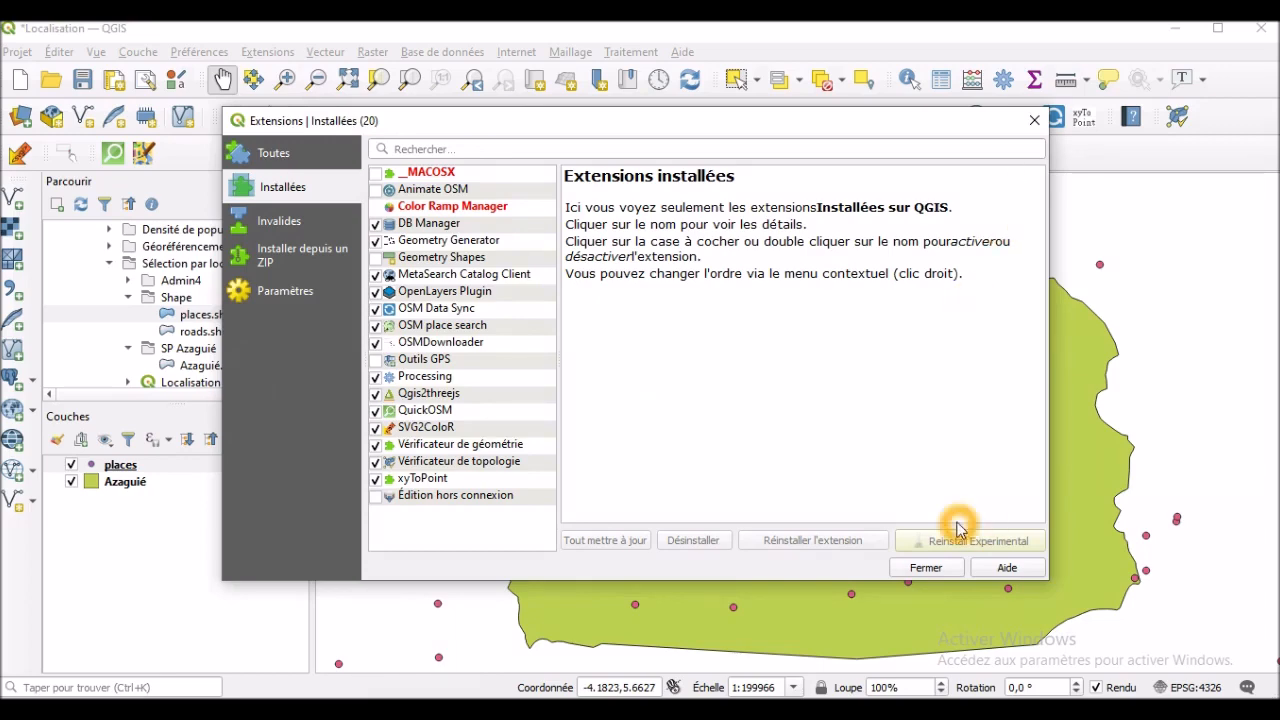
{"action": "left_click", "coordinate": [926, 567]}
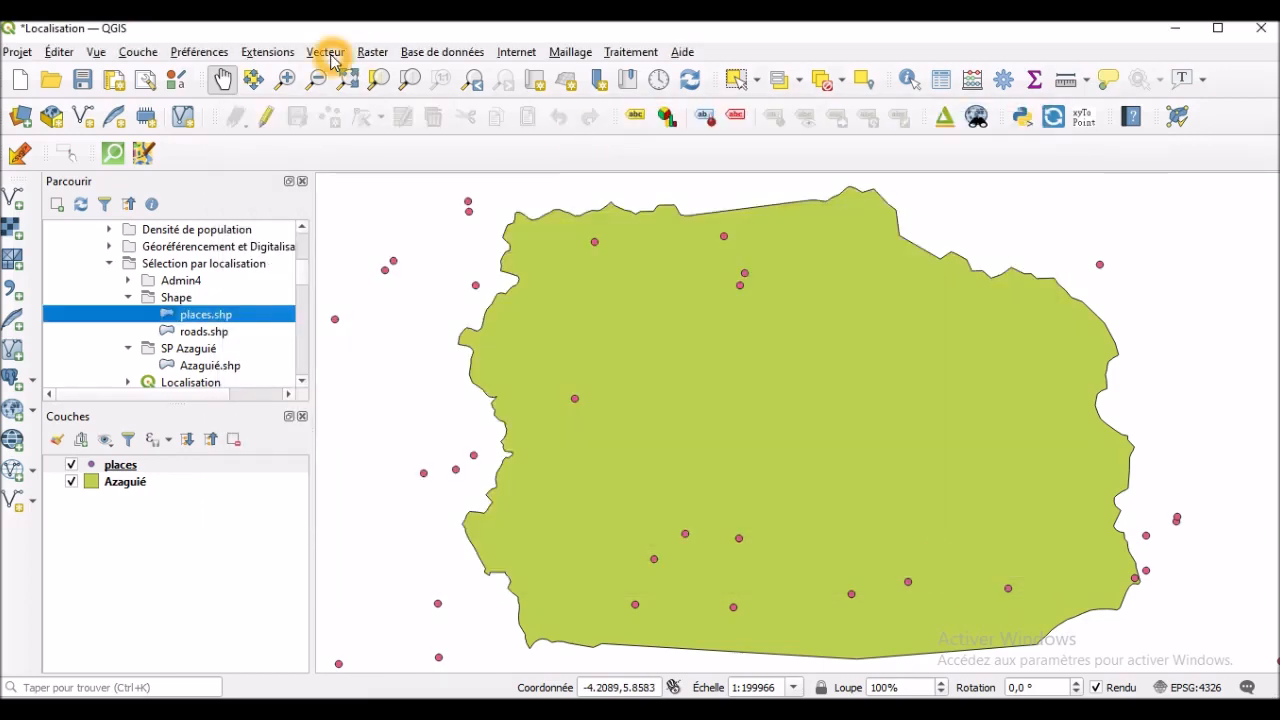
Step: Run Select by Location to create a new selection of places features that intersect the Azaguié layer
{"action": "left_click", "coordinate": [327, 53]}
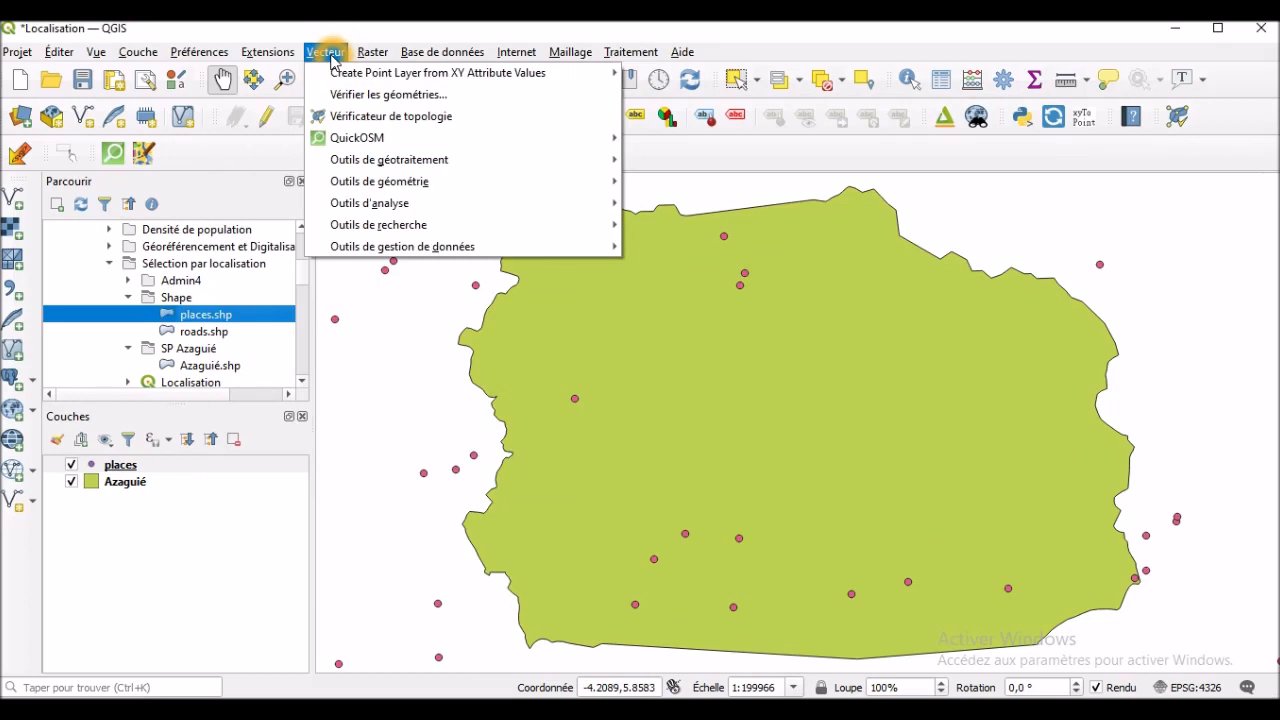
{"action": "left_click", "coordinate": [418, 224]}
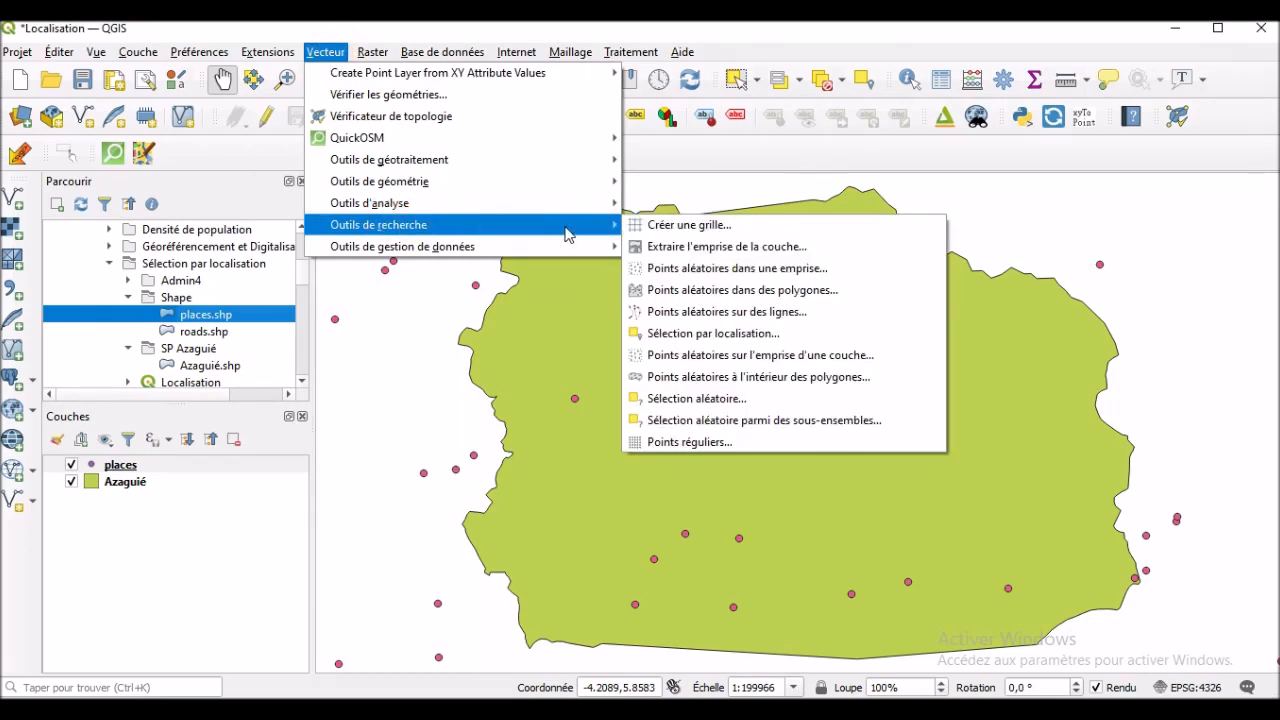
{"action": "left_click", "coordinate": [683, 338]}
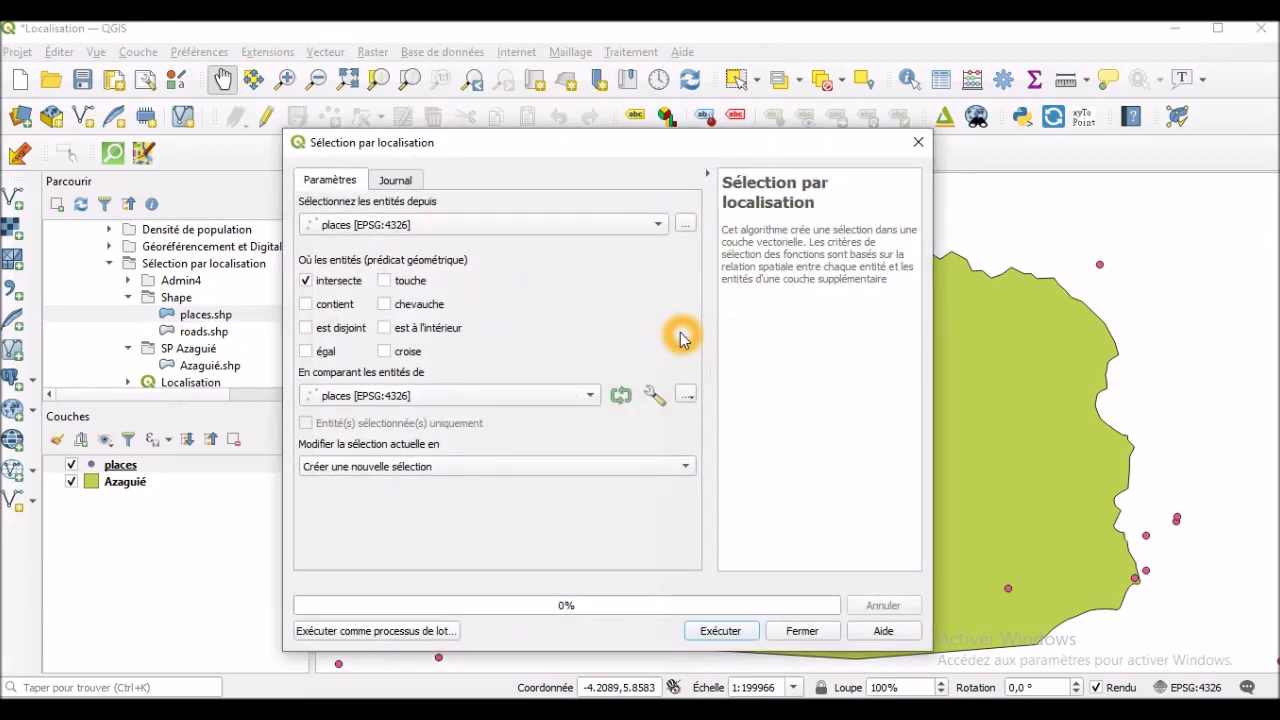
{"action": "left_click_drag", "start_coordinate": [514, 148], "coordinate": [497, 118]}
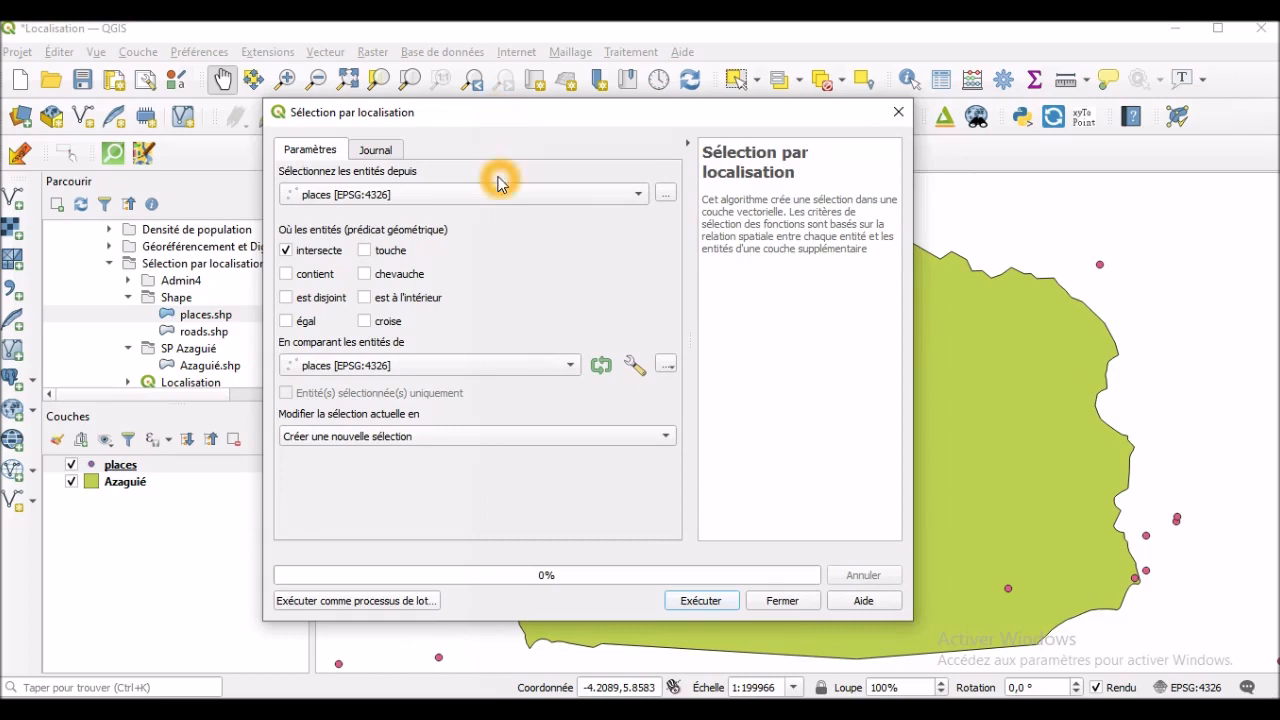
{"action": "left_click", "coordinate": [443, 196]}
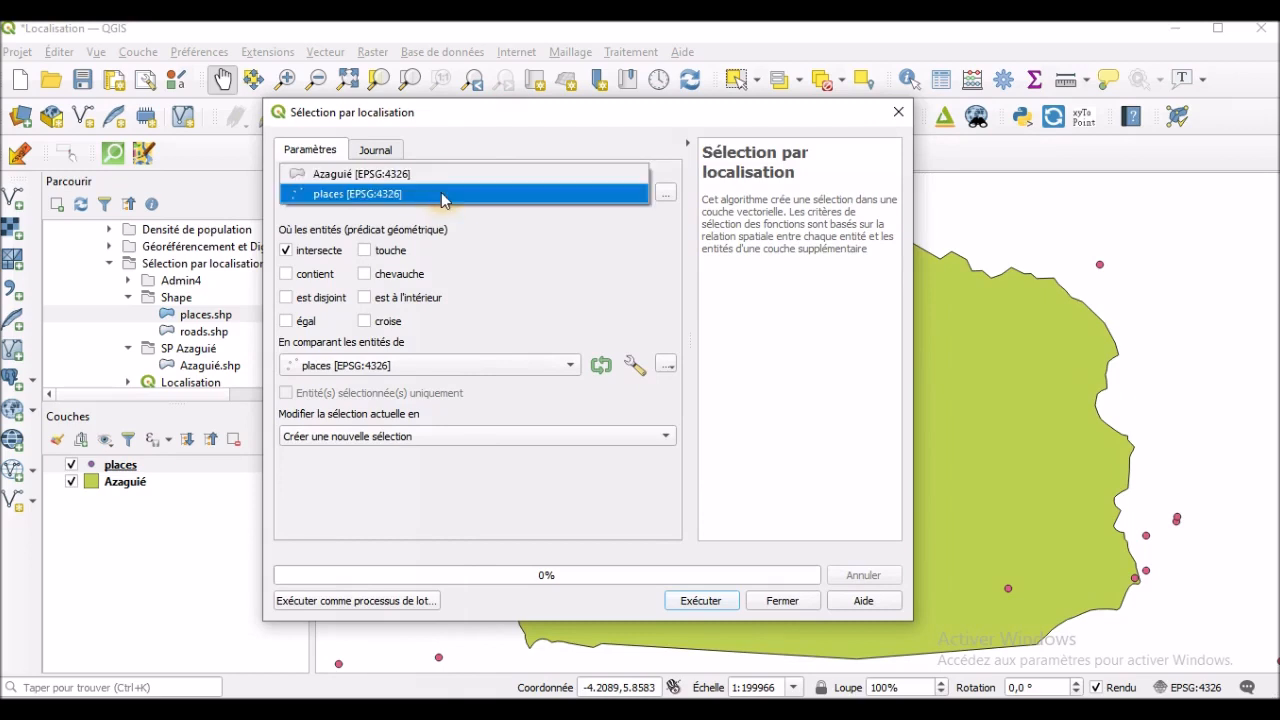
{"action": "left_click", "coordinate": [443, 196]}
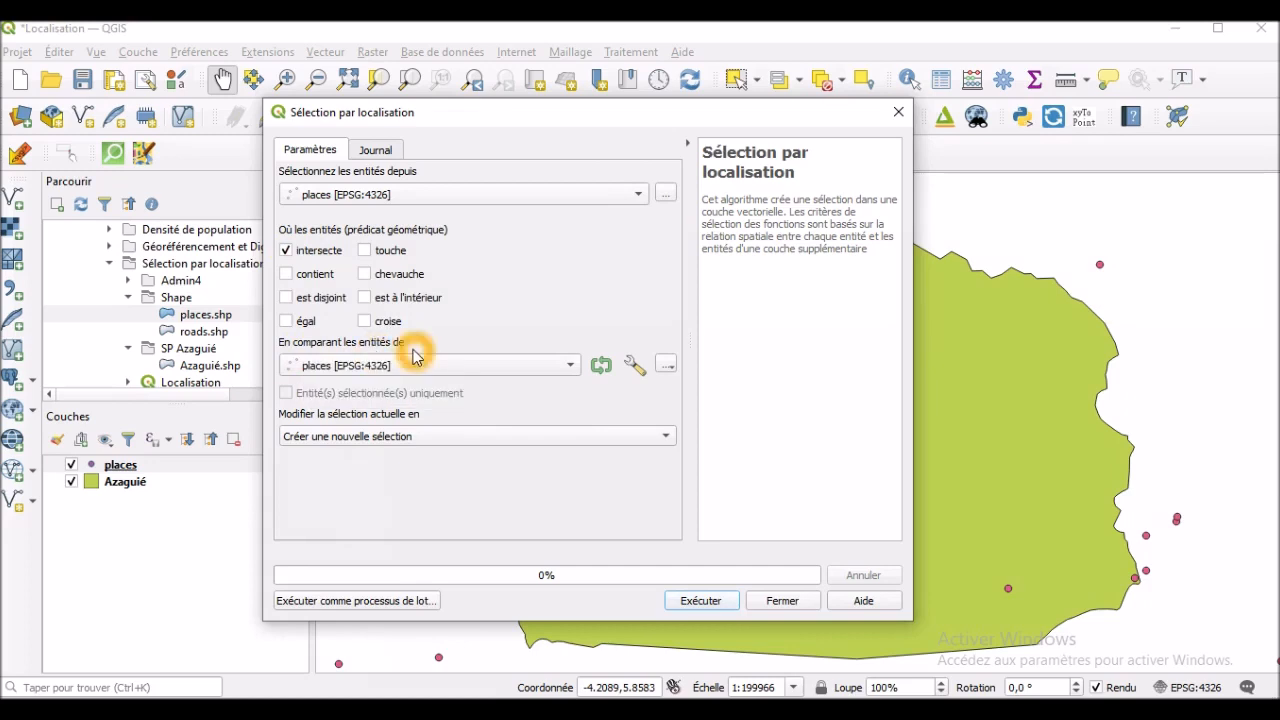
{"action": "left_click", "coordinate": [465, 365]}
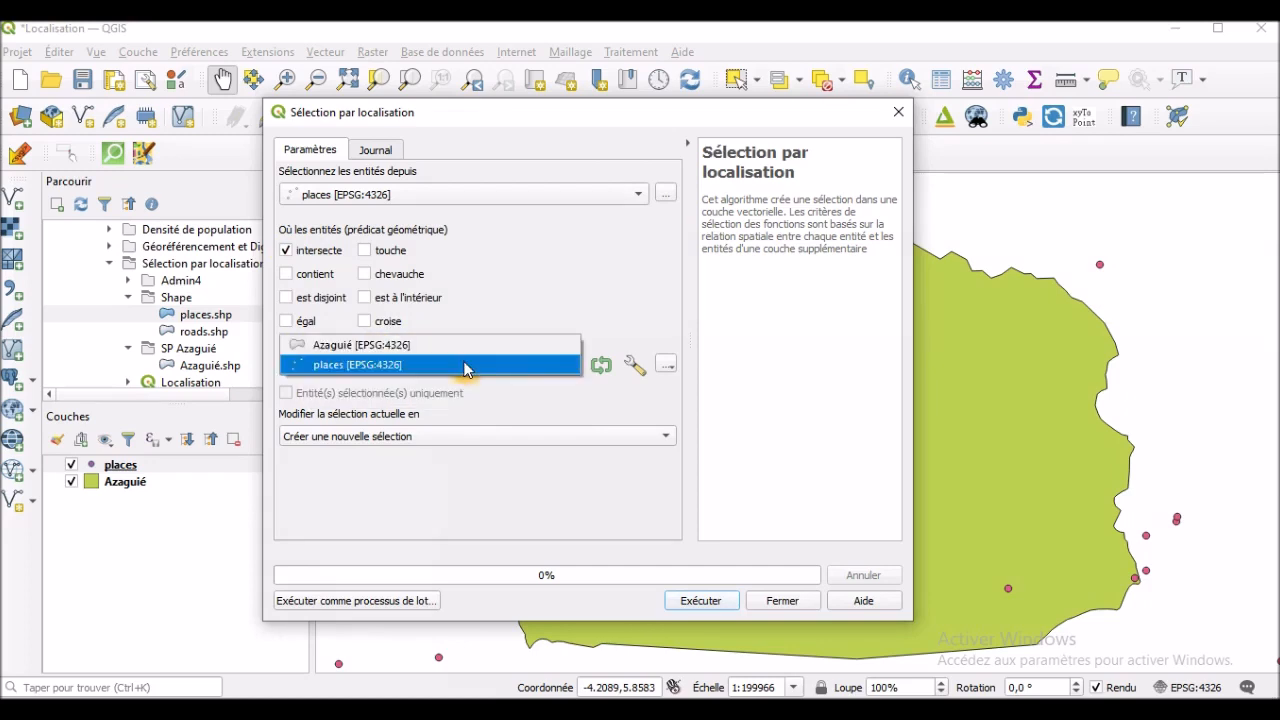
{"action": "left_click", "coordinate": [460, 345]}
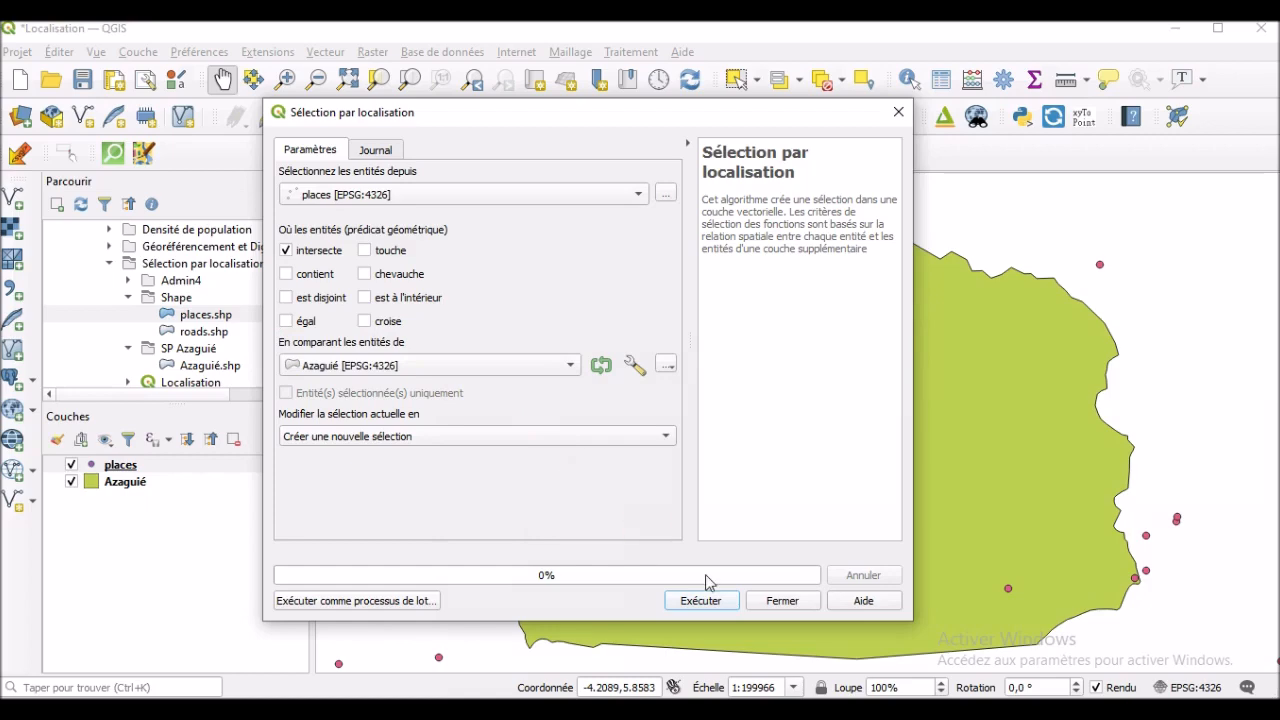
{"action": "left_click", "coordinate": [714, 605]}
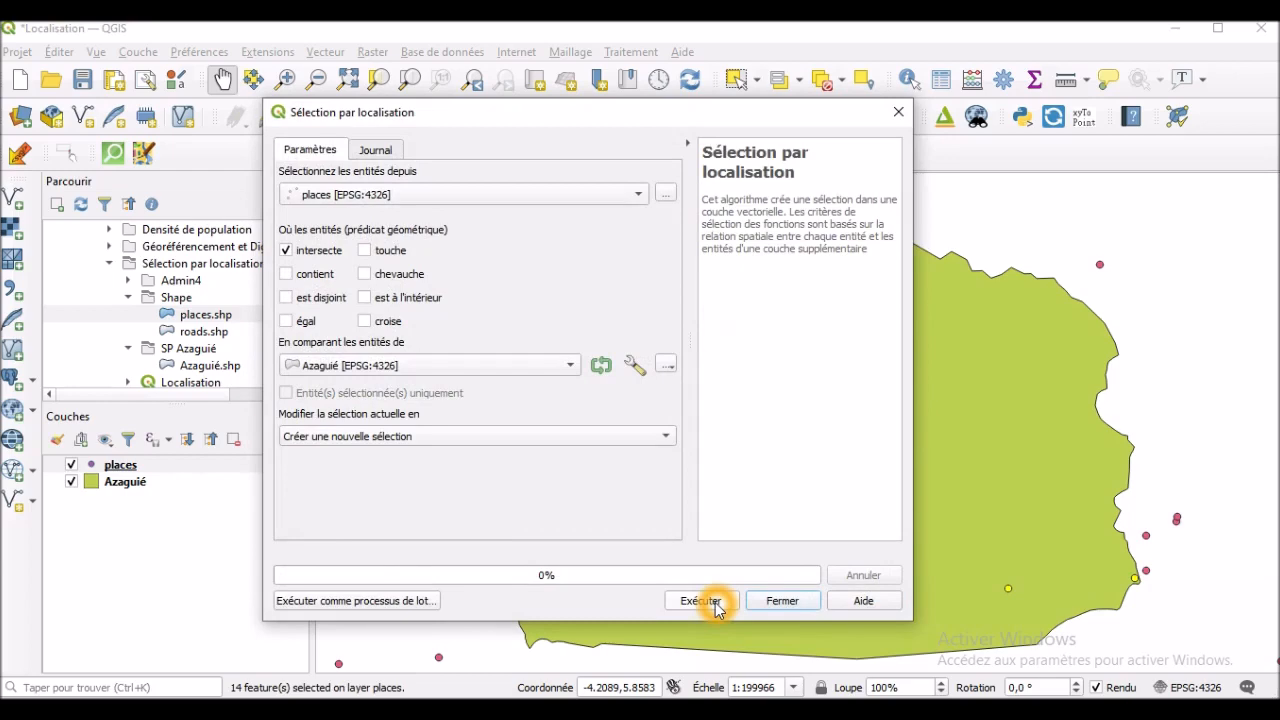
{"action": "left_click", "coordinate": [780, 600]}
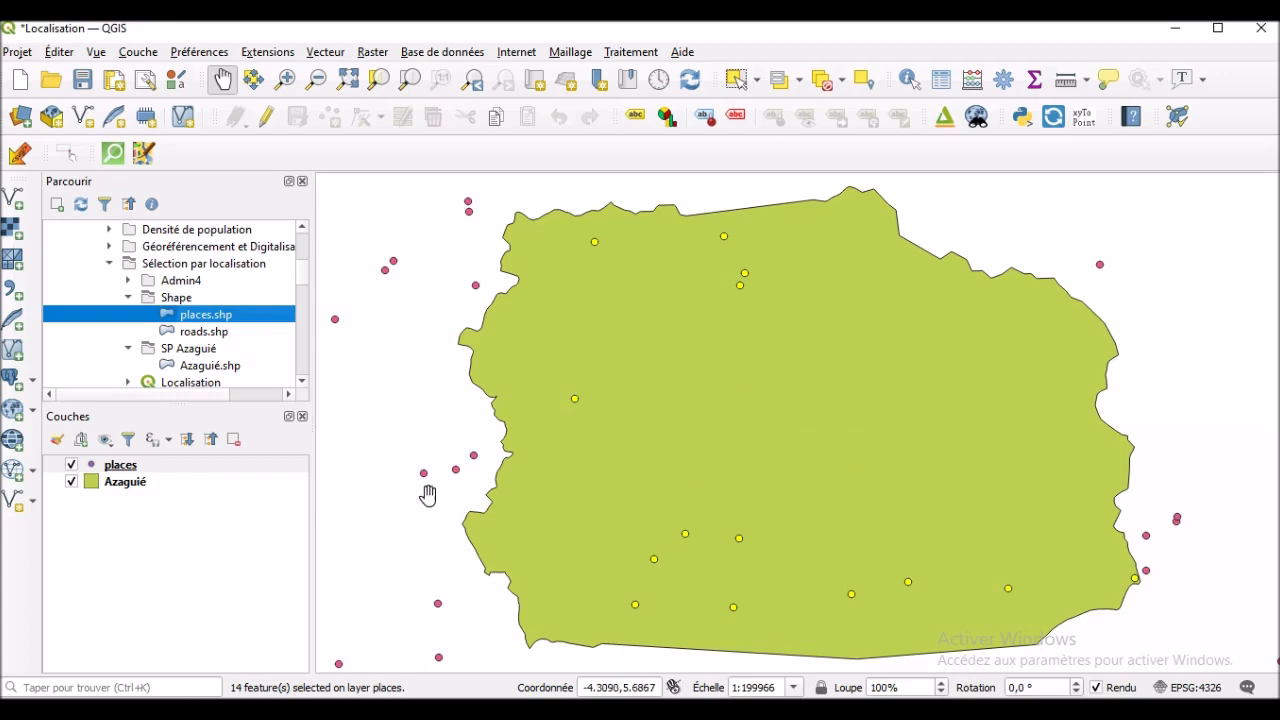
Step: Set up an ESRI Shapefile export of the selected places features, with villages AZ.shp in Sélection par localisation as the output file
{"action": "left_click", "coordinate": [173, 467]}
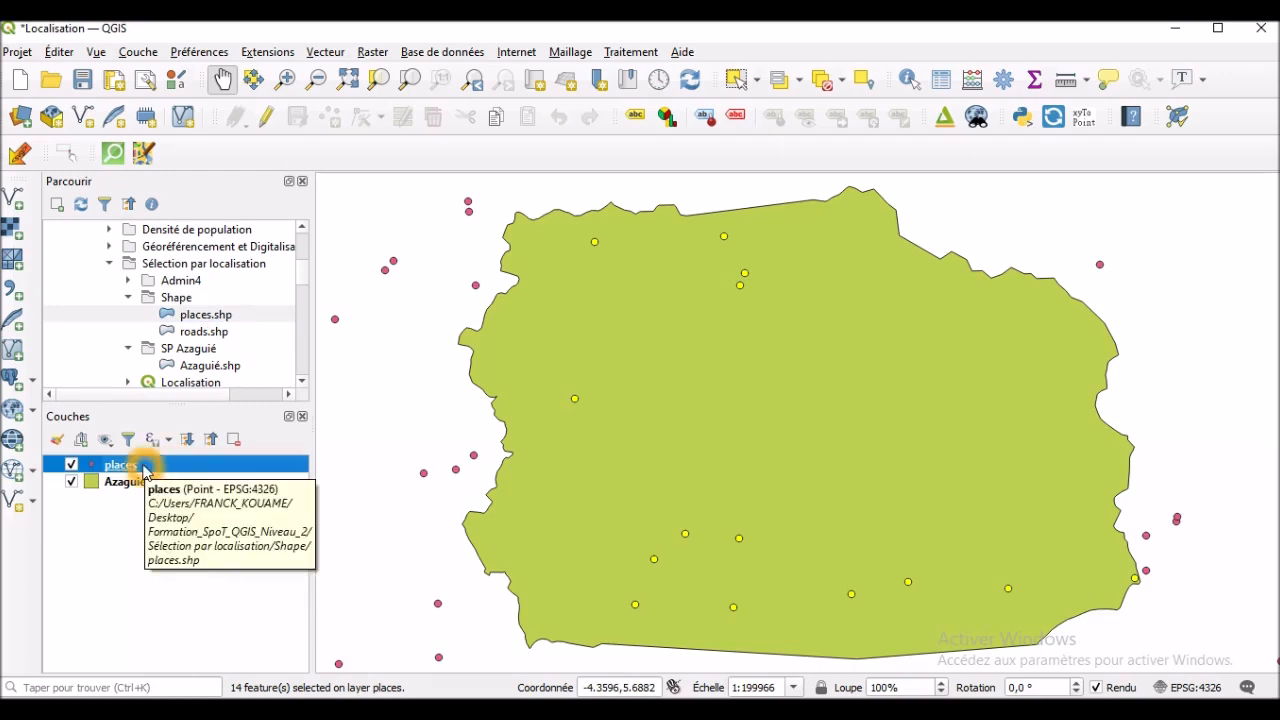
{"action": "right_click", "coordinate": [118, 465]}
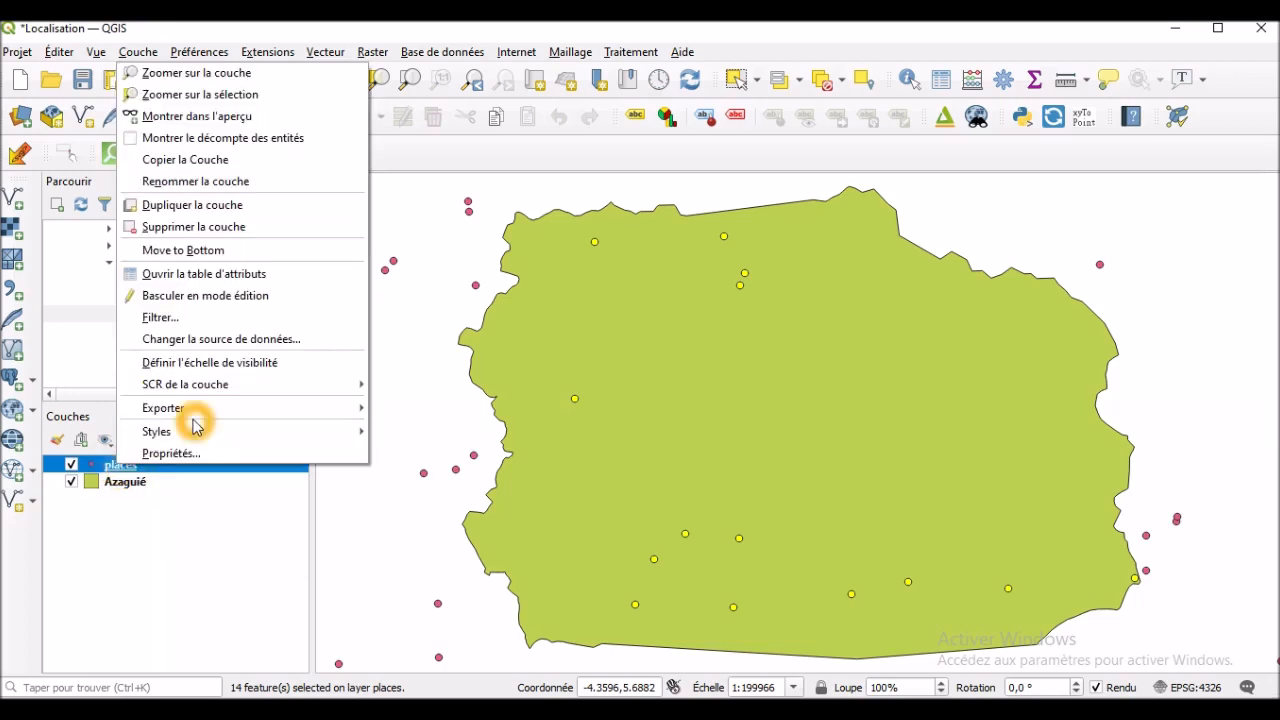
{"action": "mouse_move", "coordinate": [236, 414]}
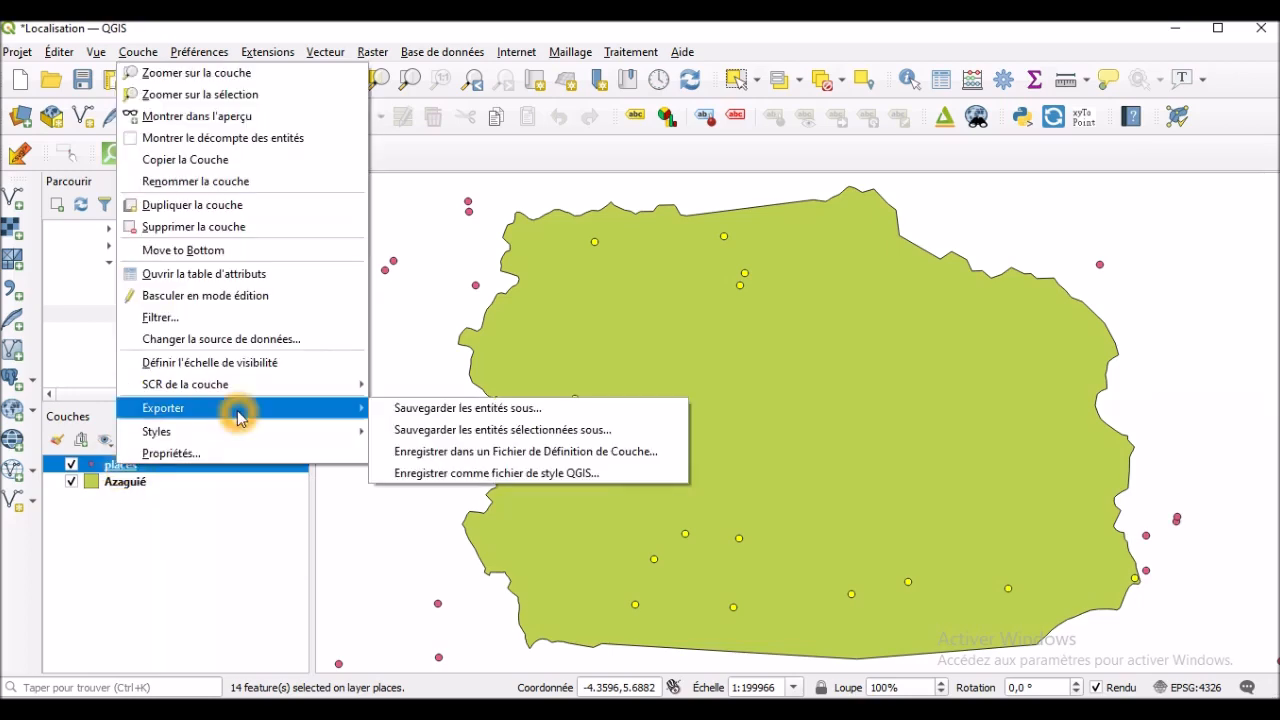
{"action": "left_click", "coordinate": [487, 432]}
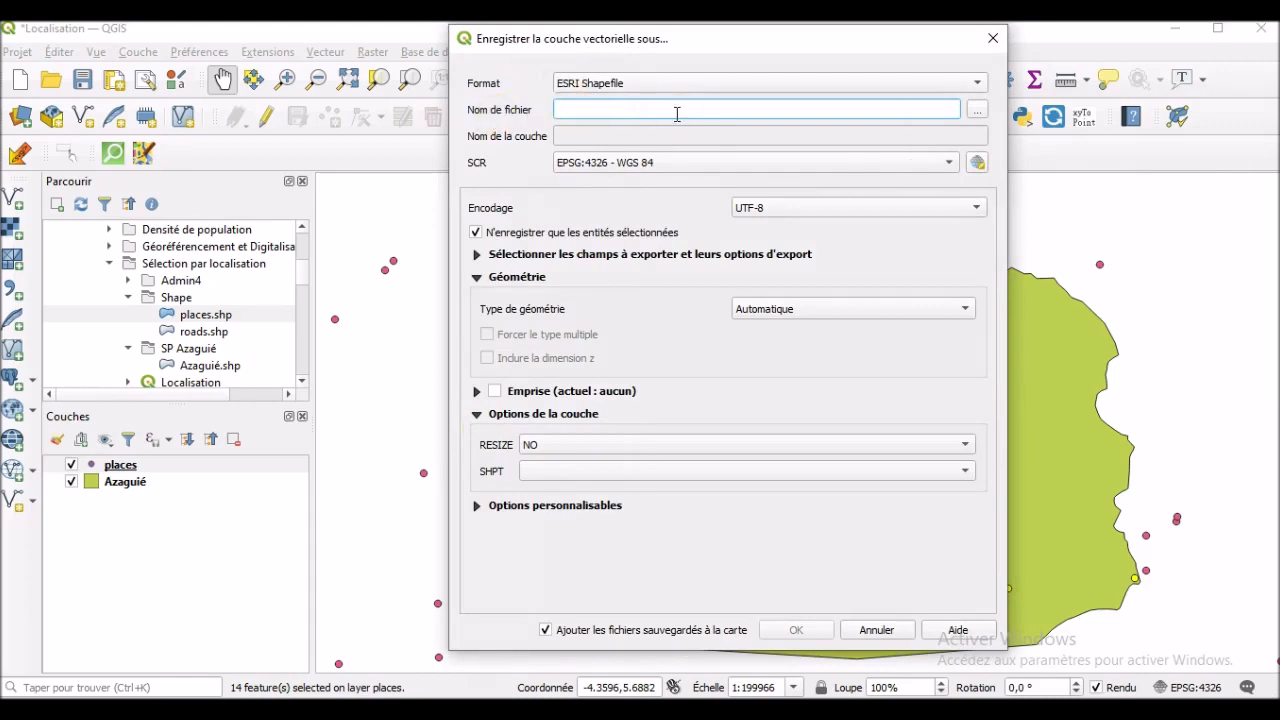
{"action": "left_click", "coordinate": [976, 110]}
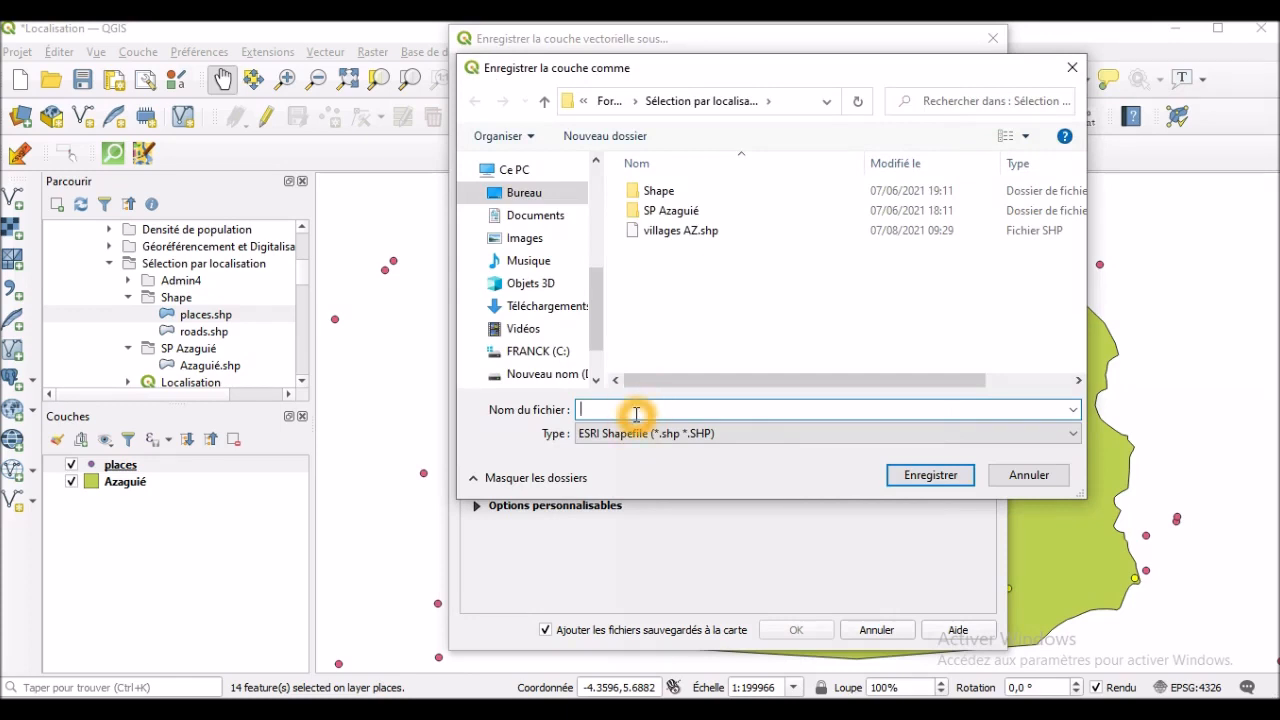
{"action": "type", "text": "Vi"}
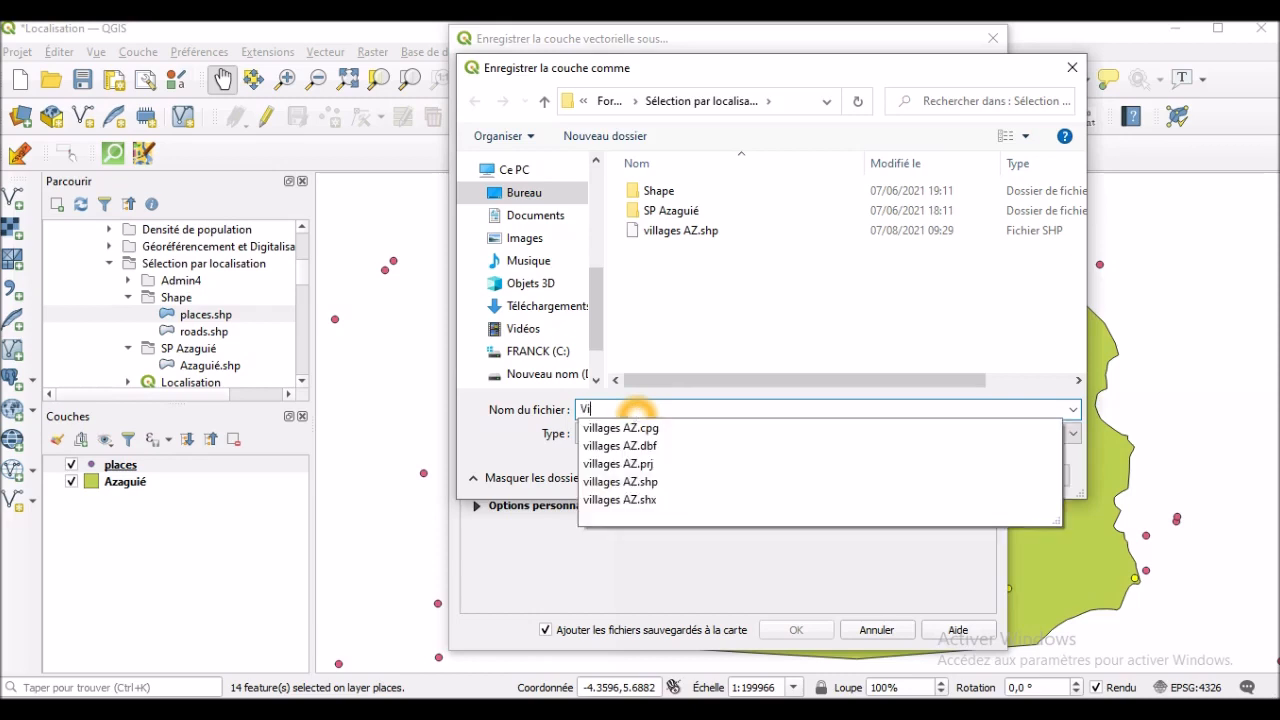
{"action": "type", "text": "llage"}
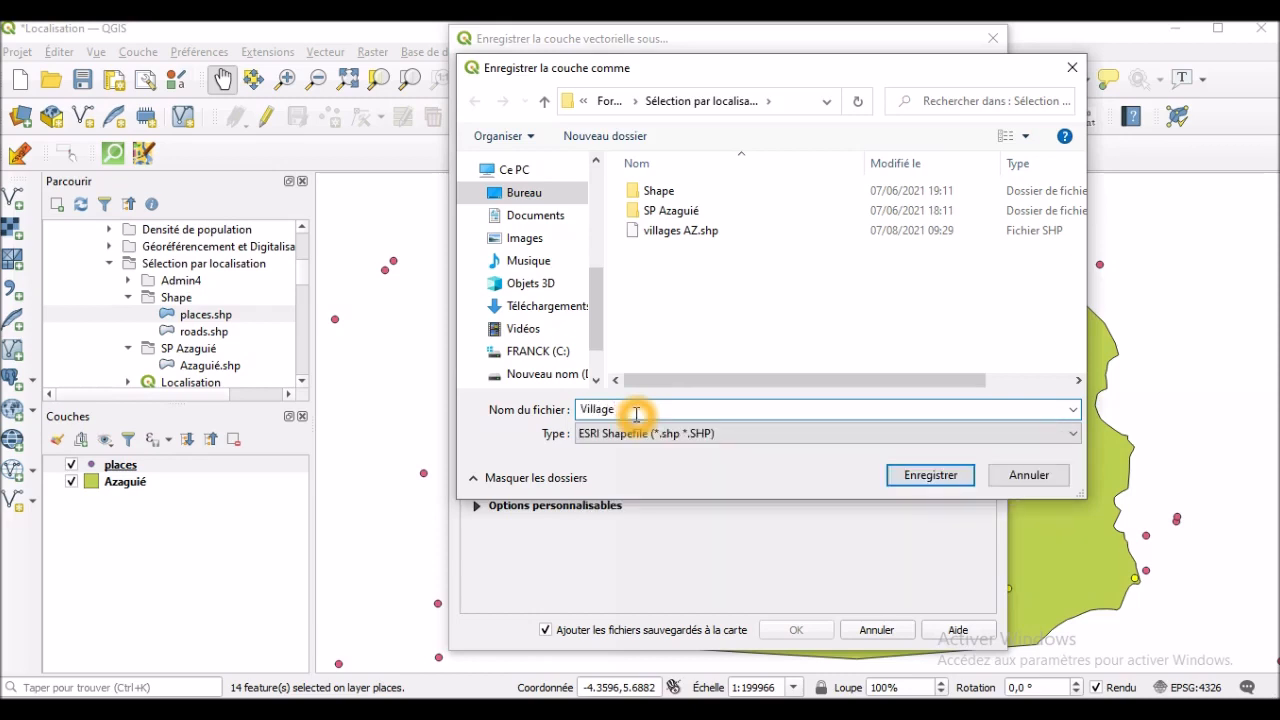
{"action": "key", "text": "BackSpace"}
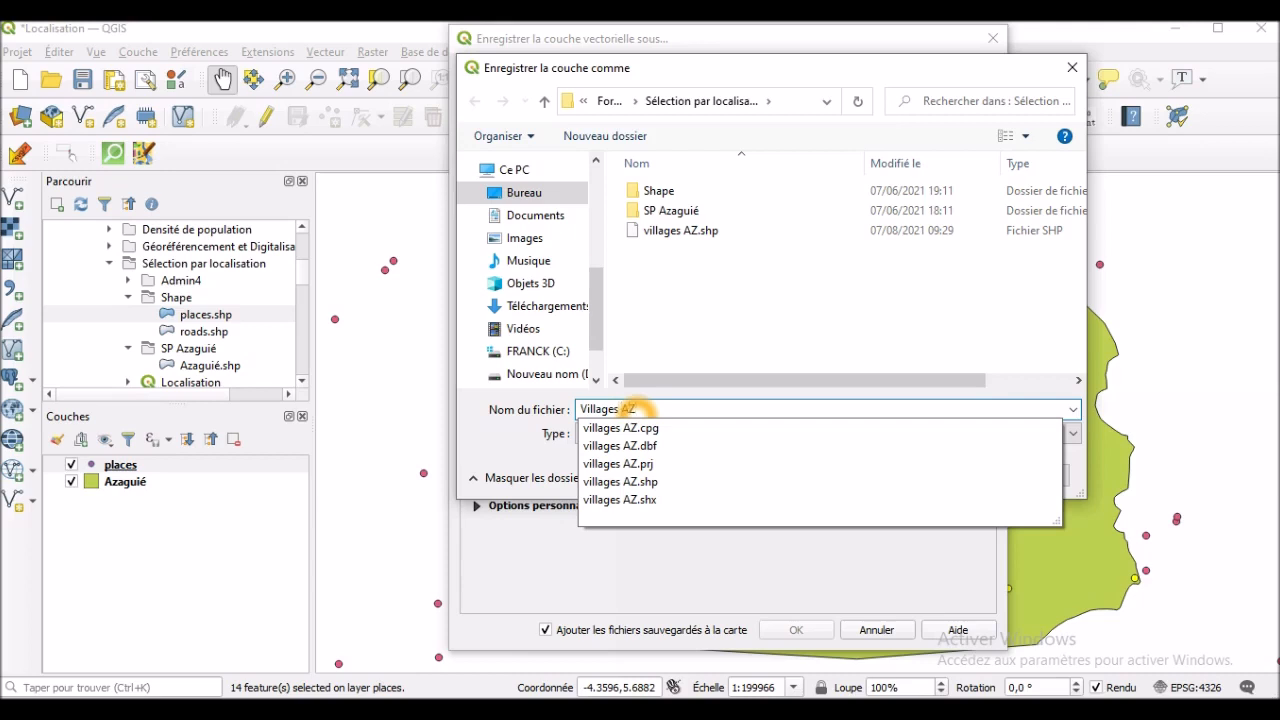
{"action": "type", "text": "s AZ"}
{"action": "left_click", "coordinate": [937, 477]}
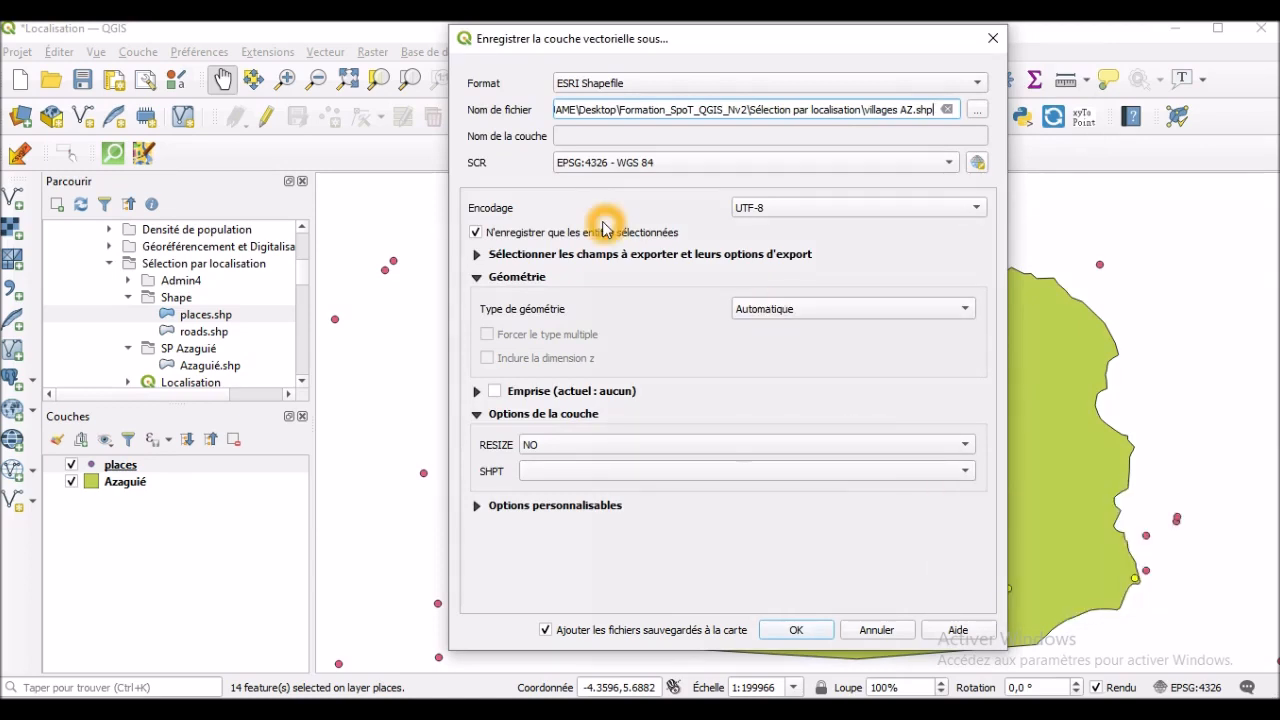
Step: Run the export, overwriting the existing villages AZ file, and select the new layer
{"action": "left_click", "coordinate": [807, 634]}
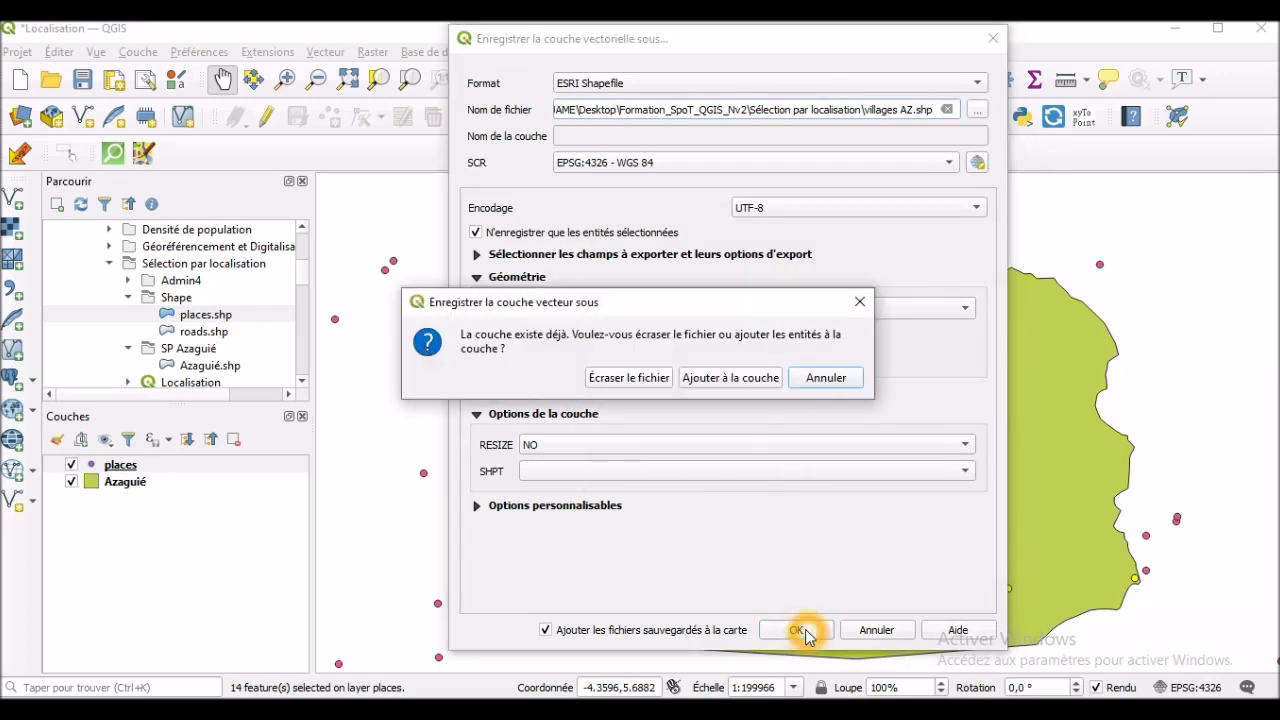
{"action": "left_click", "coordinate": [640, 376]}
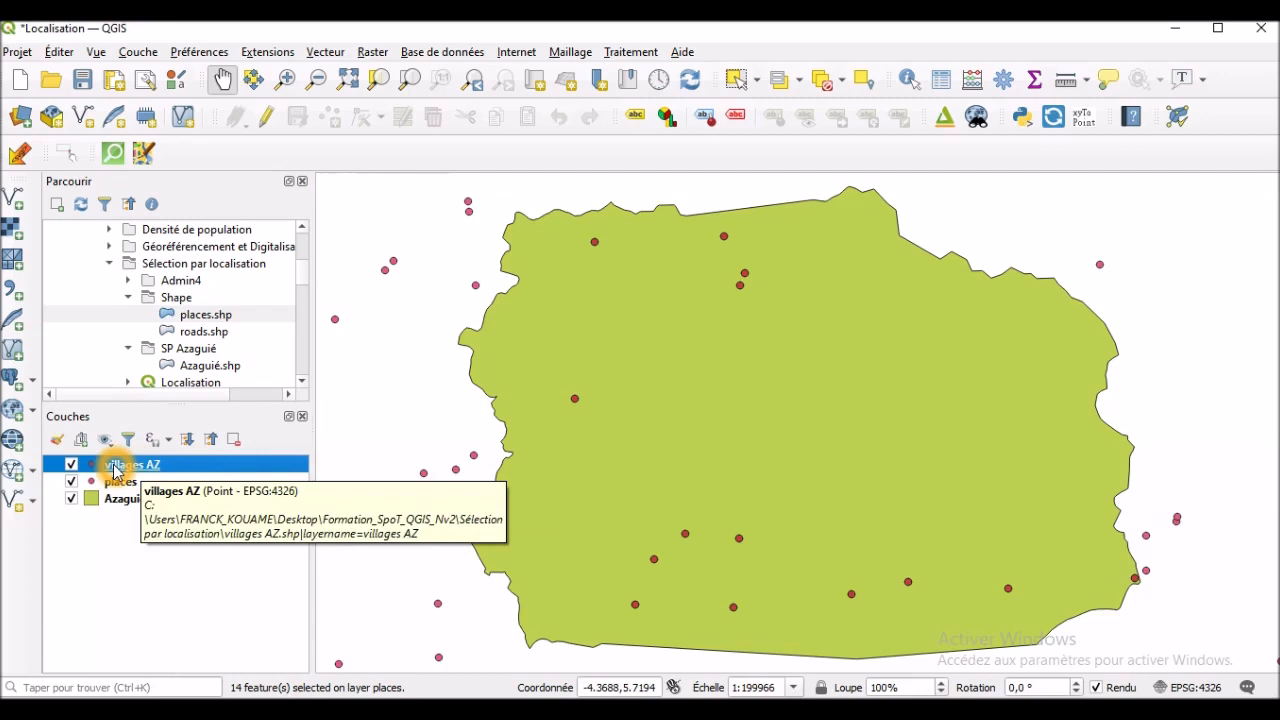
{"action": "left_click", "coordinate": [115, 466]}
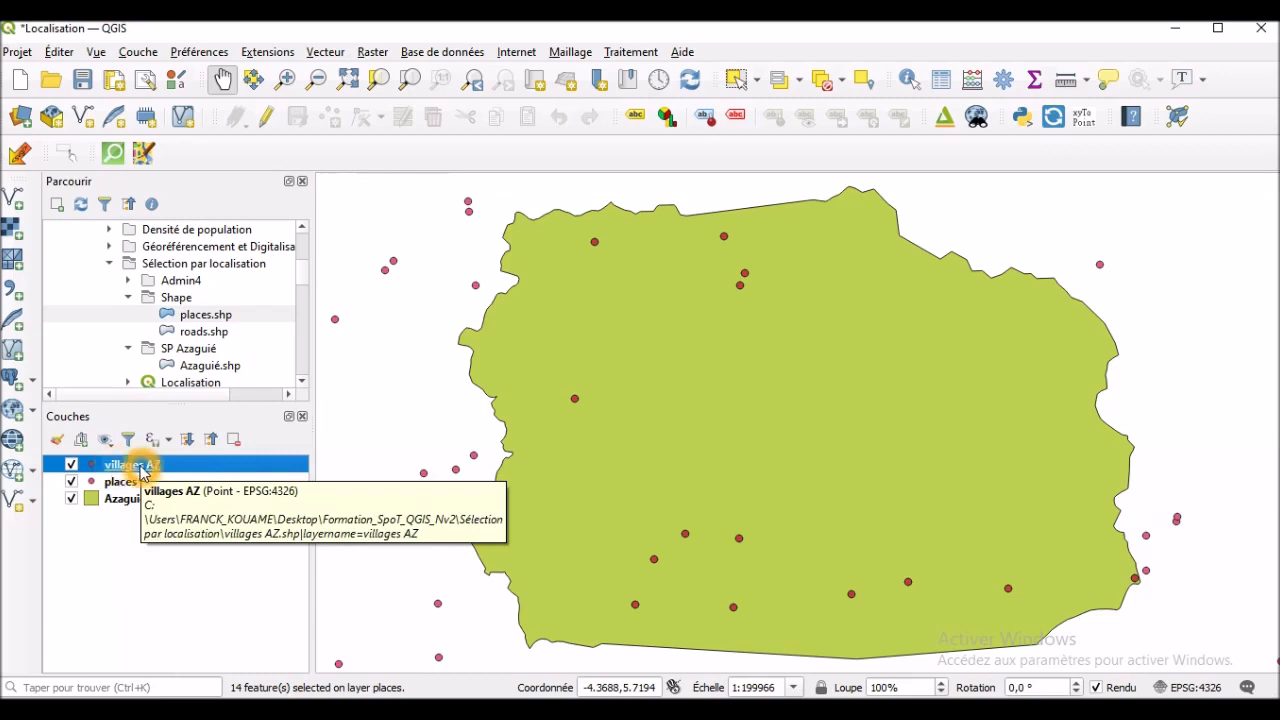
Step: Hide the places layer and set the fill colour of the Azaguié layer's simple fill to pale yellow
{"action": "left_click", "coordinate": [72, 482]}
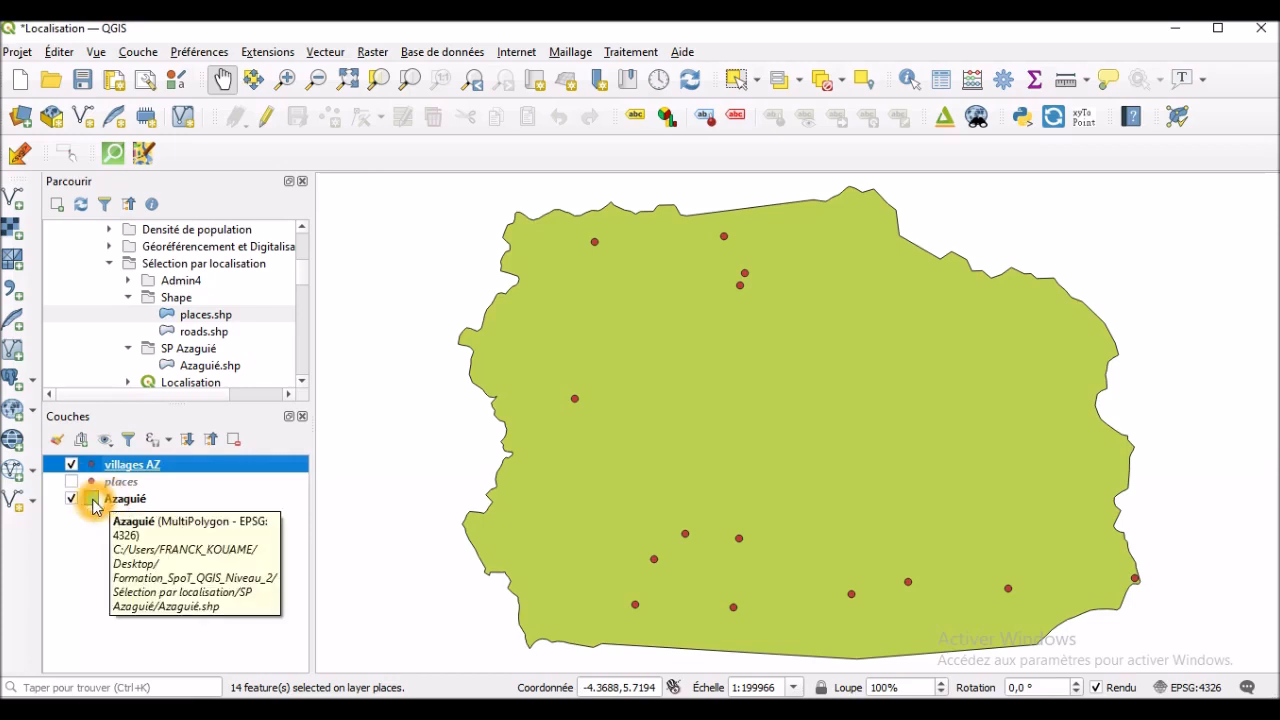
{"action": "left_click", "coordinate": [93, 501]}
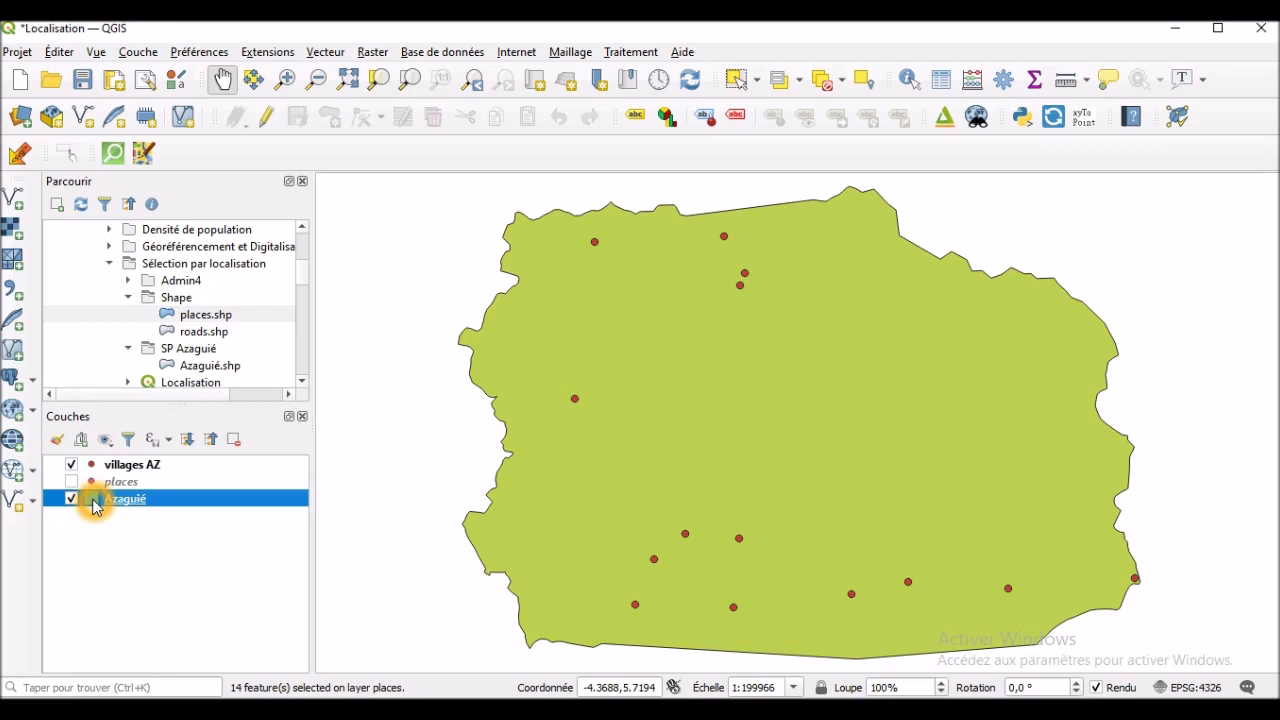
{"action": "right_click", "coordinate": [96, 506]}
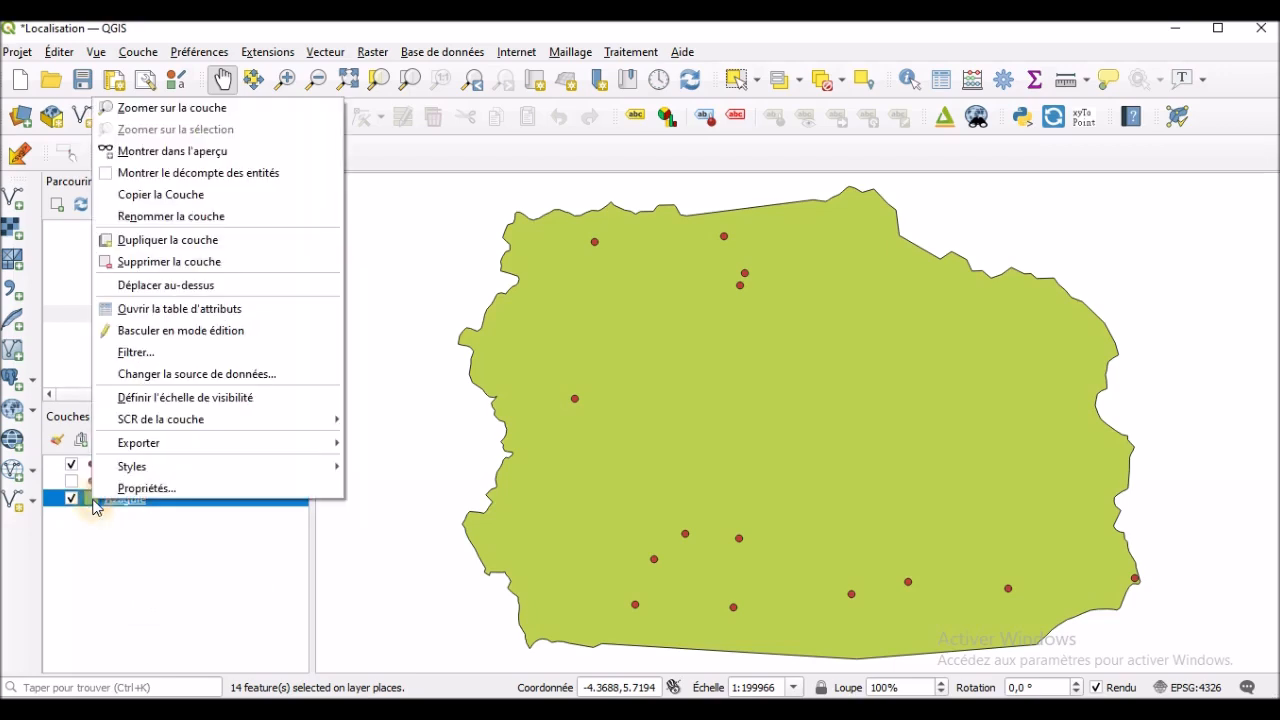
{"action": "left_click", "coordinate": [150, 488]}
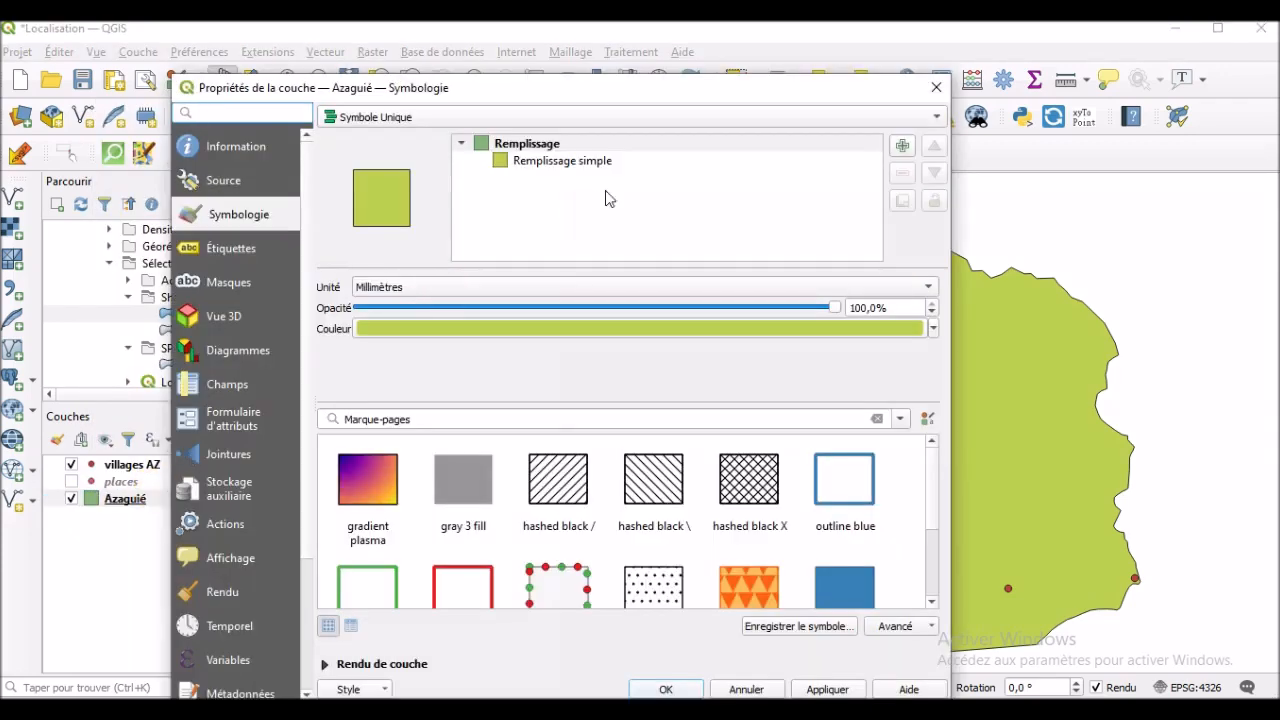
{"action": "left_click", "coordinate": [559, 167]}
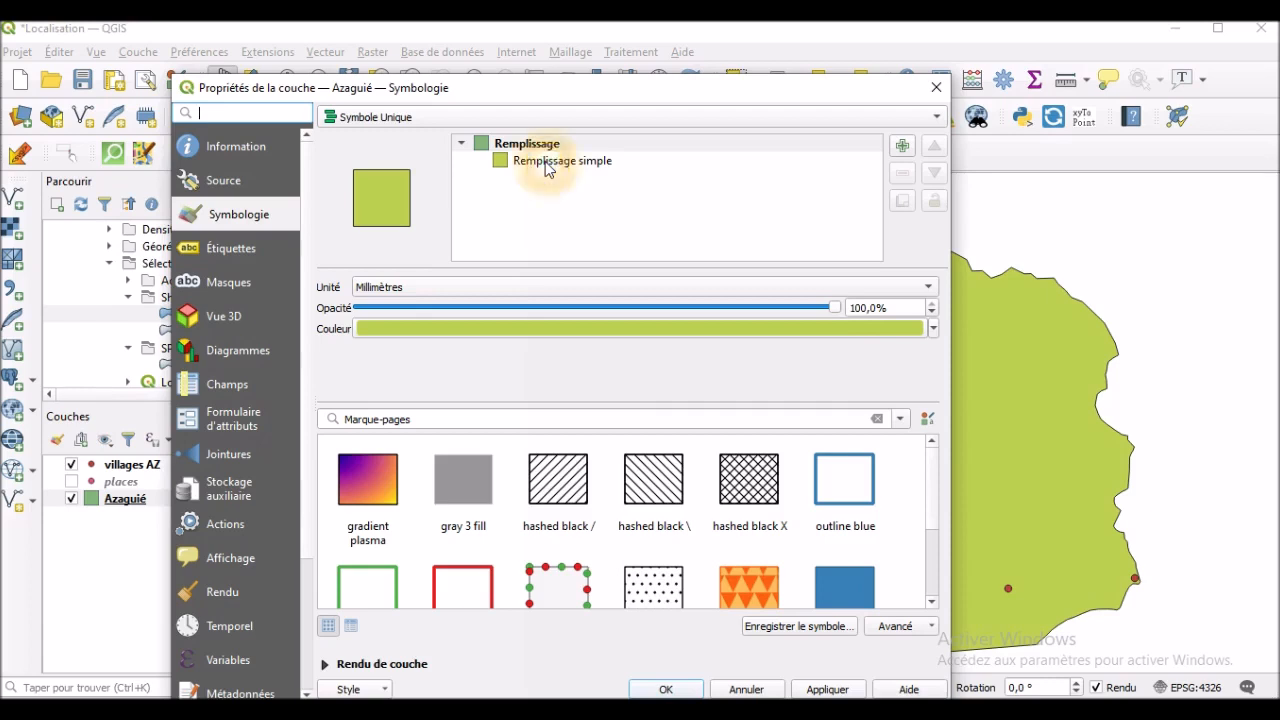
{"action": "left_click", "coordinate": [547, 166]}
{"action": "left_click", "coordinate": [890, 322]}
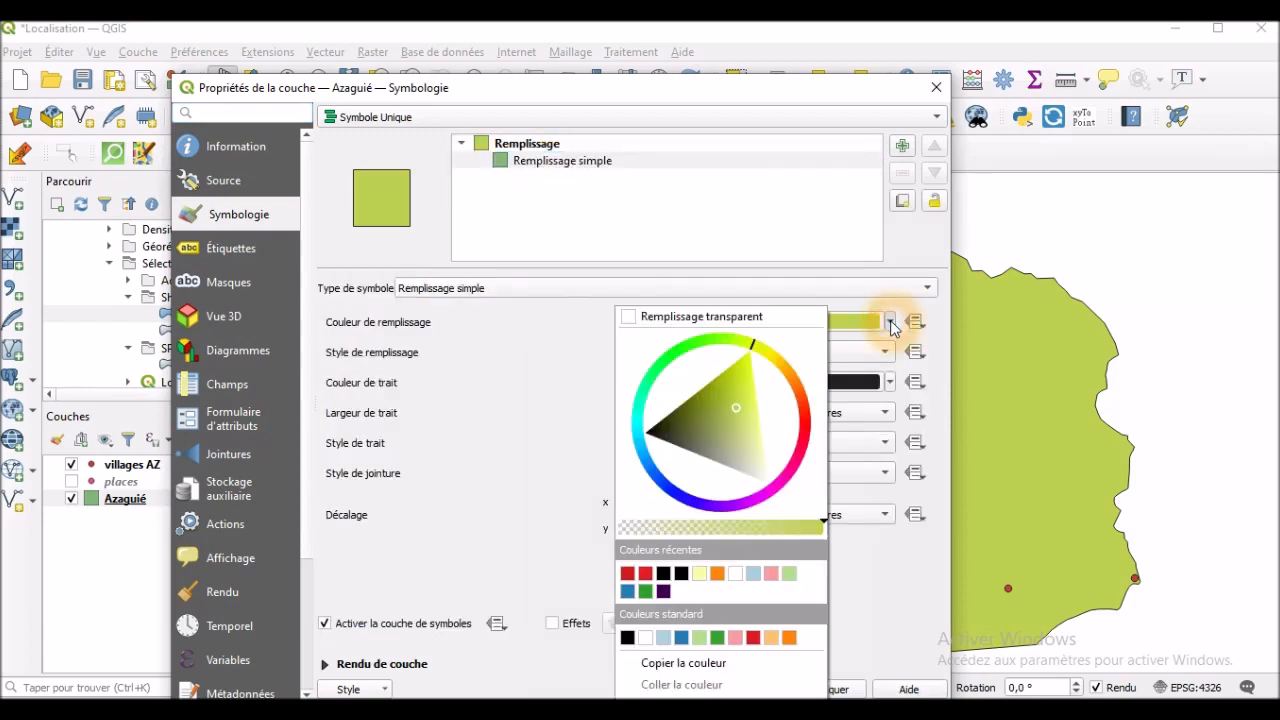
{"action": "left_click", "coordinate": [701, 574]}
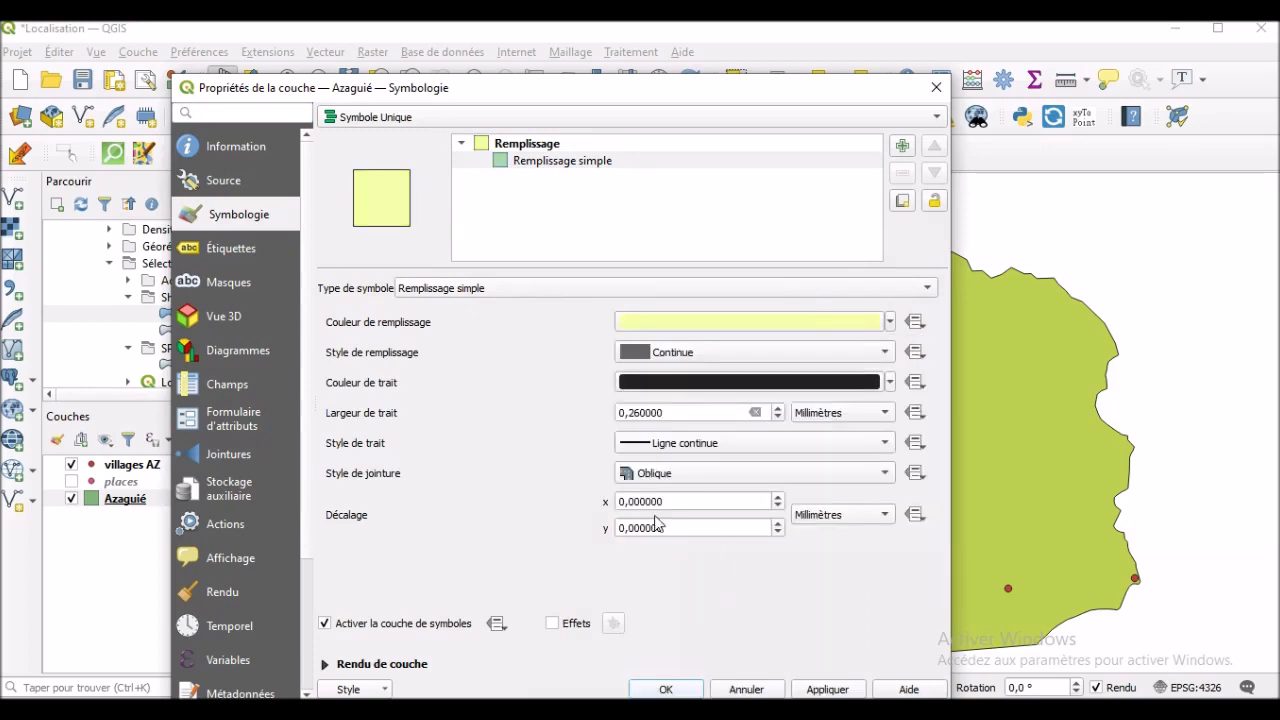
Step: Set the Azaguié polygon's stroke width to 0.66 millimetres and apply the new style to the map
{"action": "left_click", "coordinate": [777, 409]}
{"action": "left_click", "coordinate": [777, 409]}
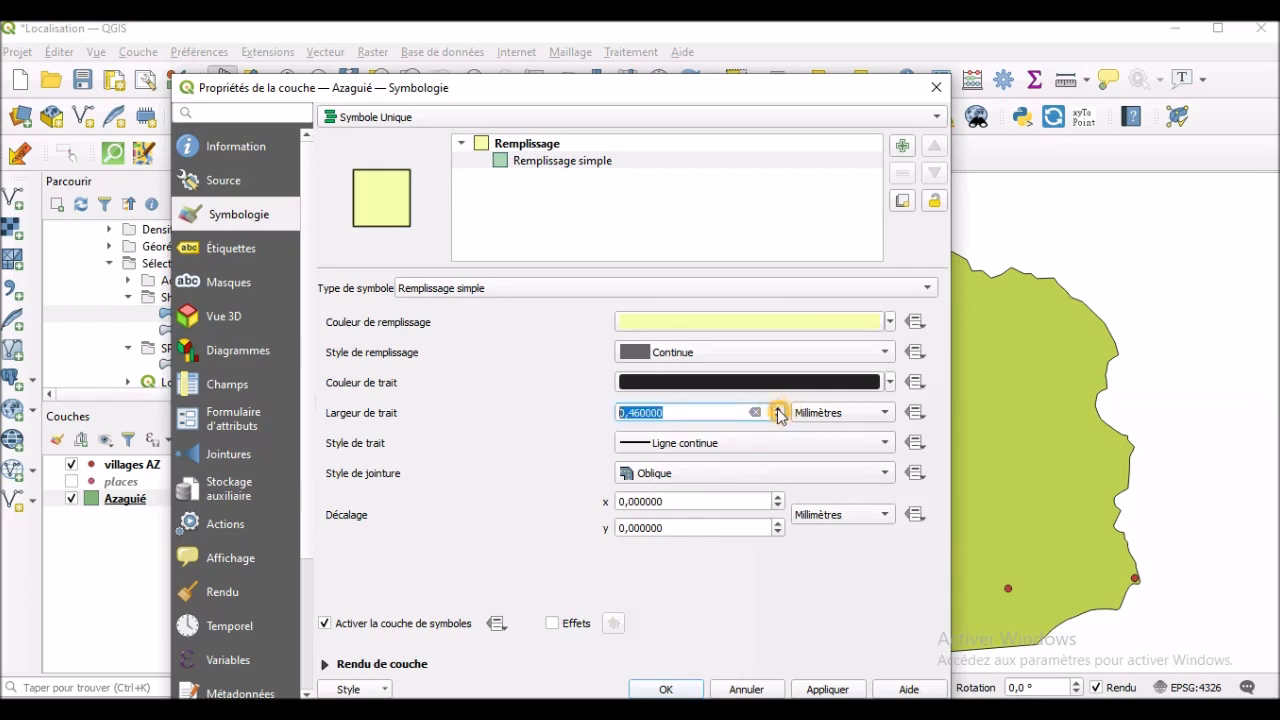
{"action": "left_click", "coordinate": [777, 411]}
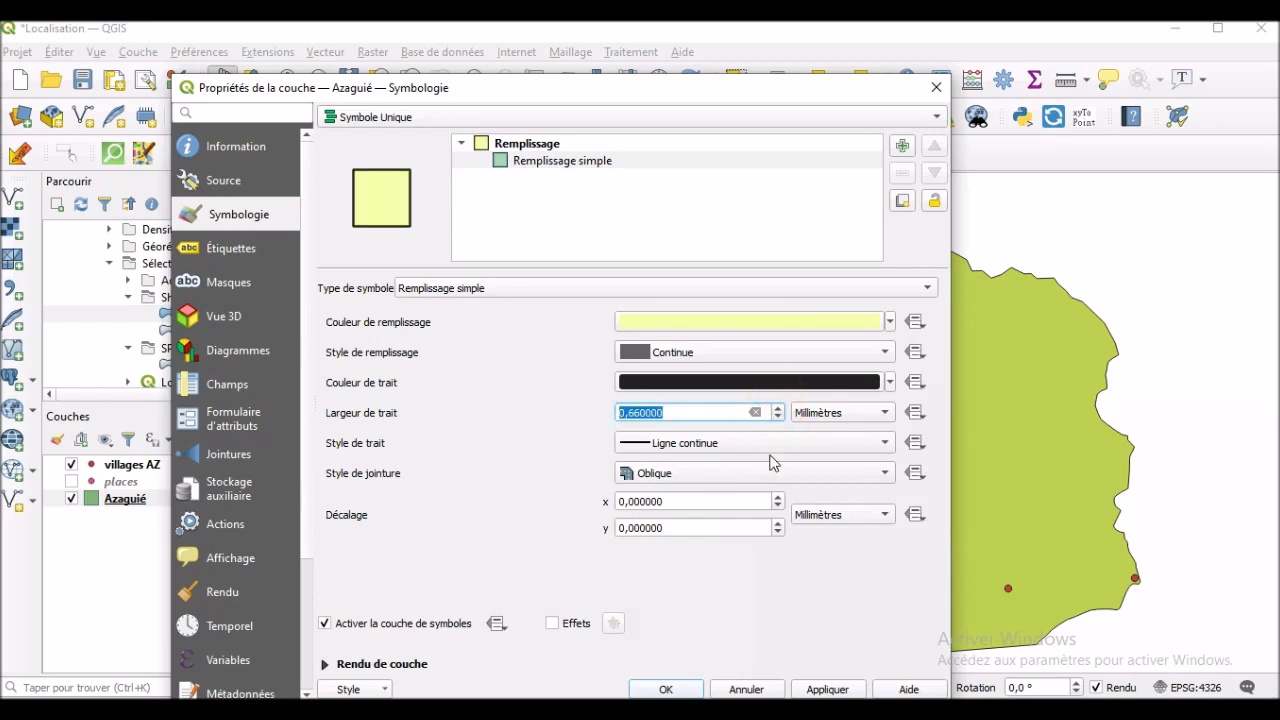
{"action": "left_click", "coordinate": [681, 690]}
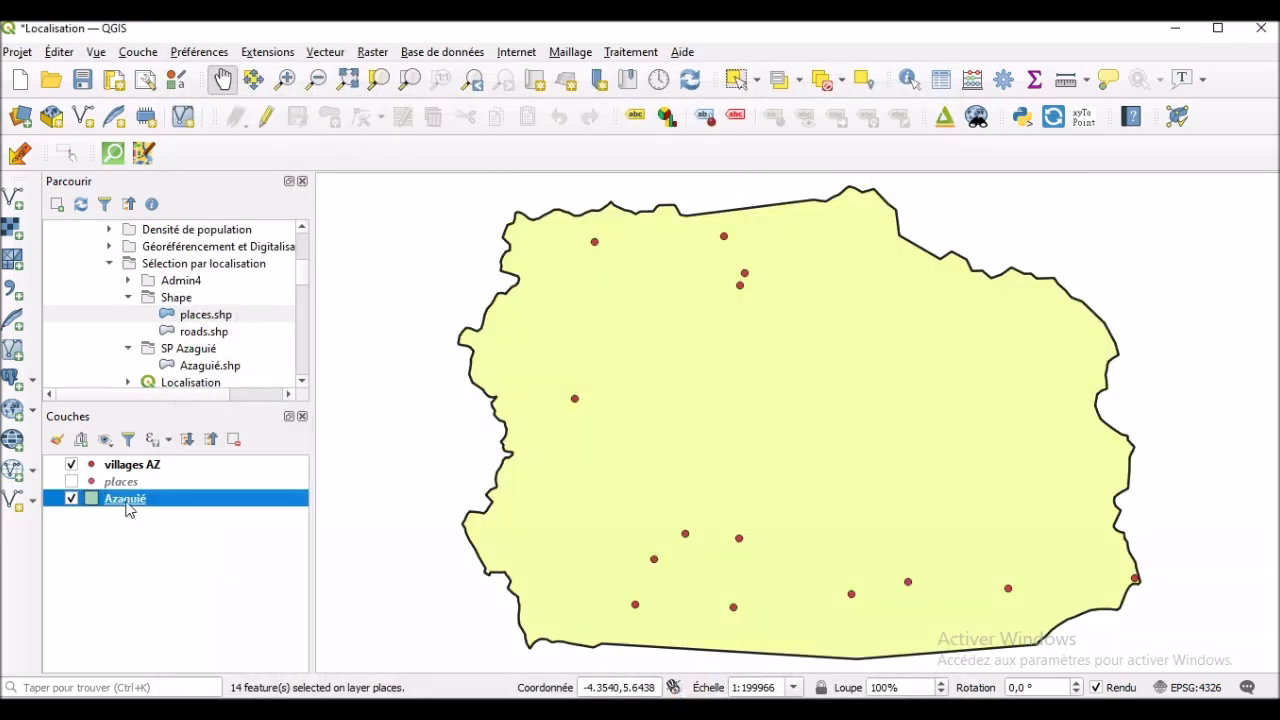
Step: Change the villages AZ layer's simple marker shape to a triangle in its symbology
{"action": "double_click", "coordinate": [135, 468]}
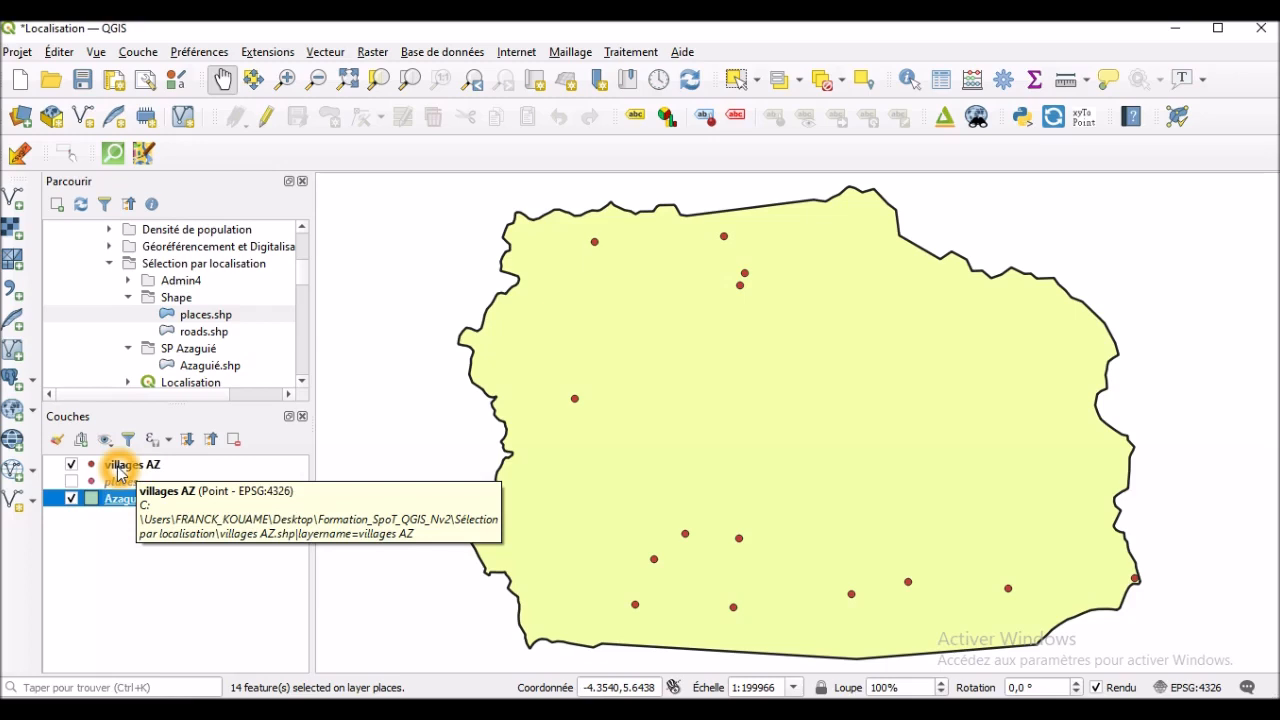
{"action": "left_click", "coordinate": [93, 470]}
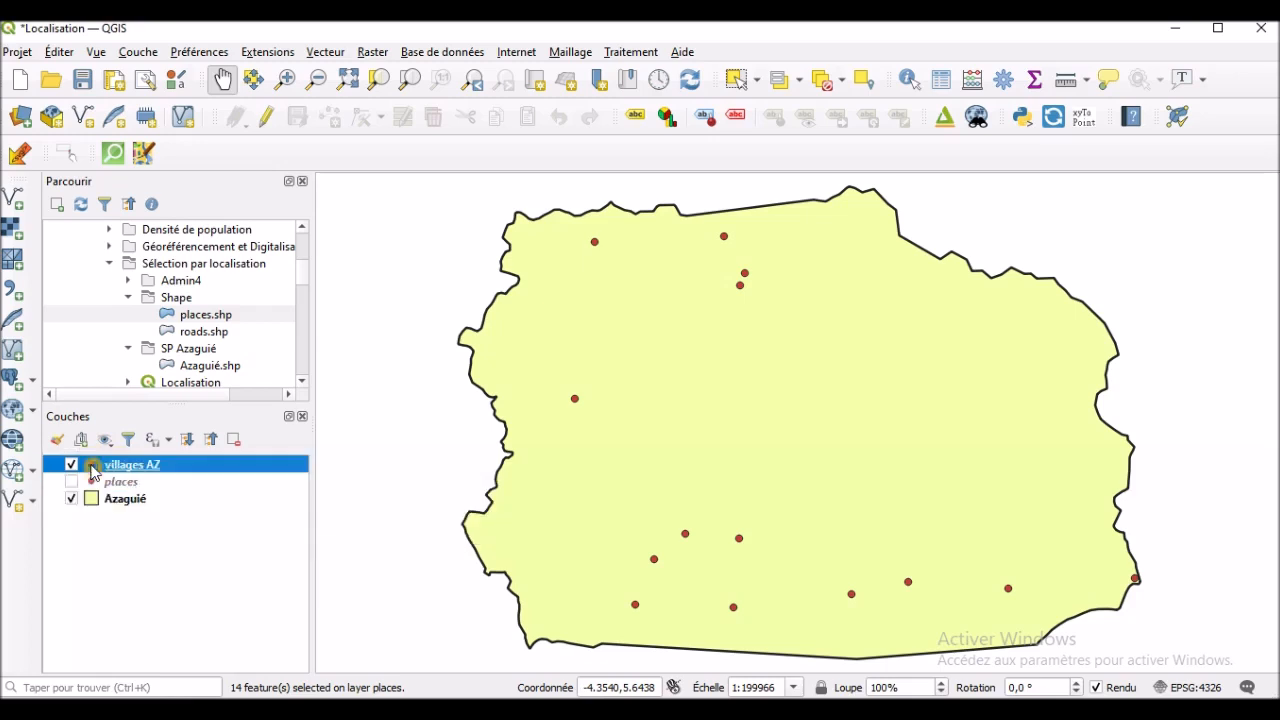
{"action": "right_click", "coordinate": [94, 471]}
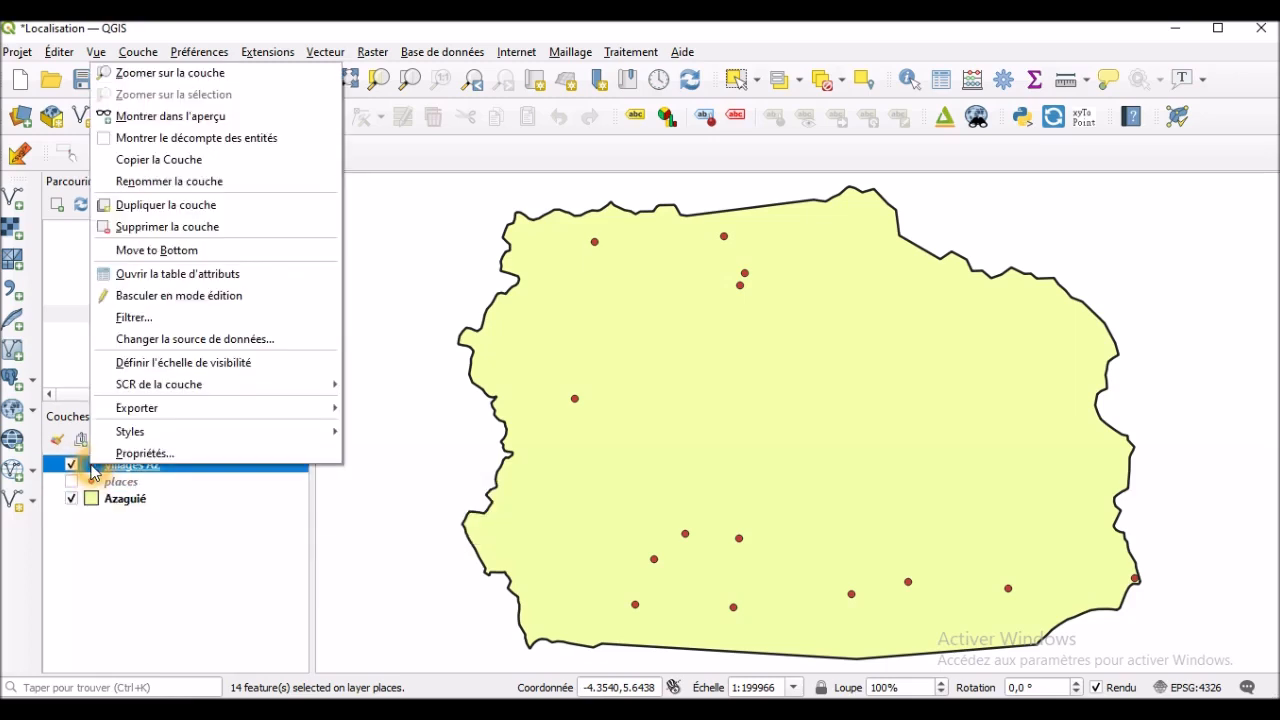
{"action": "left_click", "coordinate": [165, 452]}
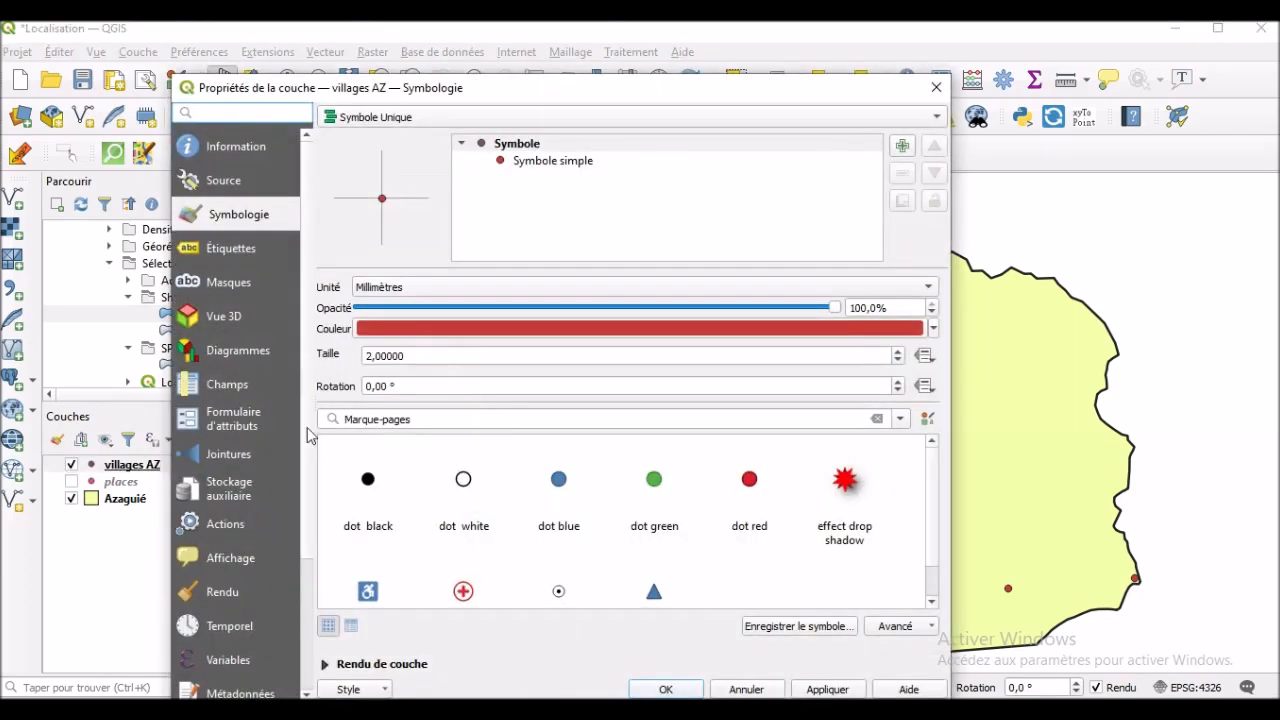
{"action": "left_click", "coordinate": [558, 165]}
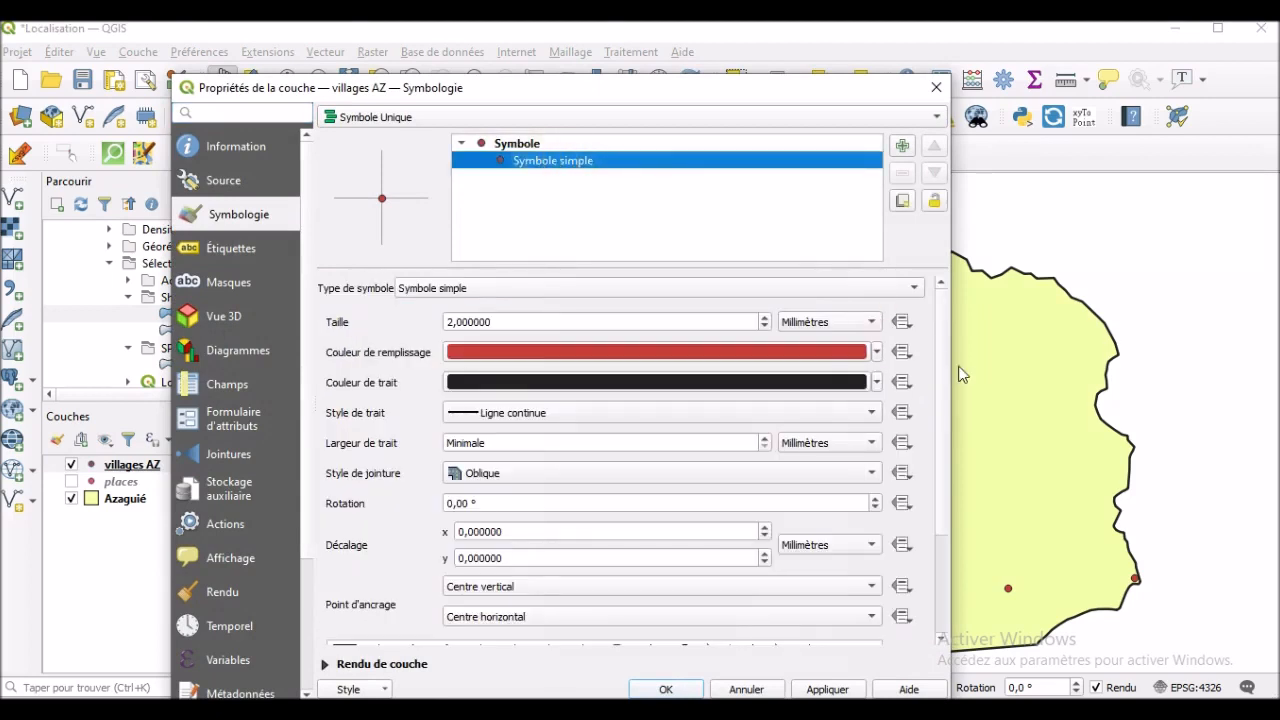
{"action": "left_click_drag", "start_coordinate": [943, 400], "coordinate": [943, 477]}
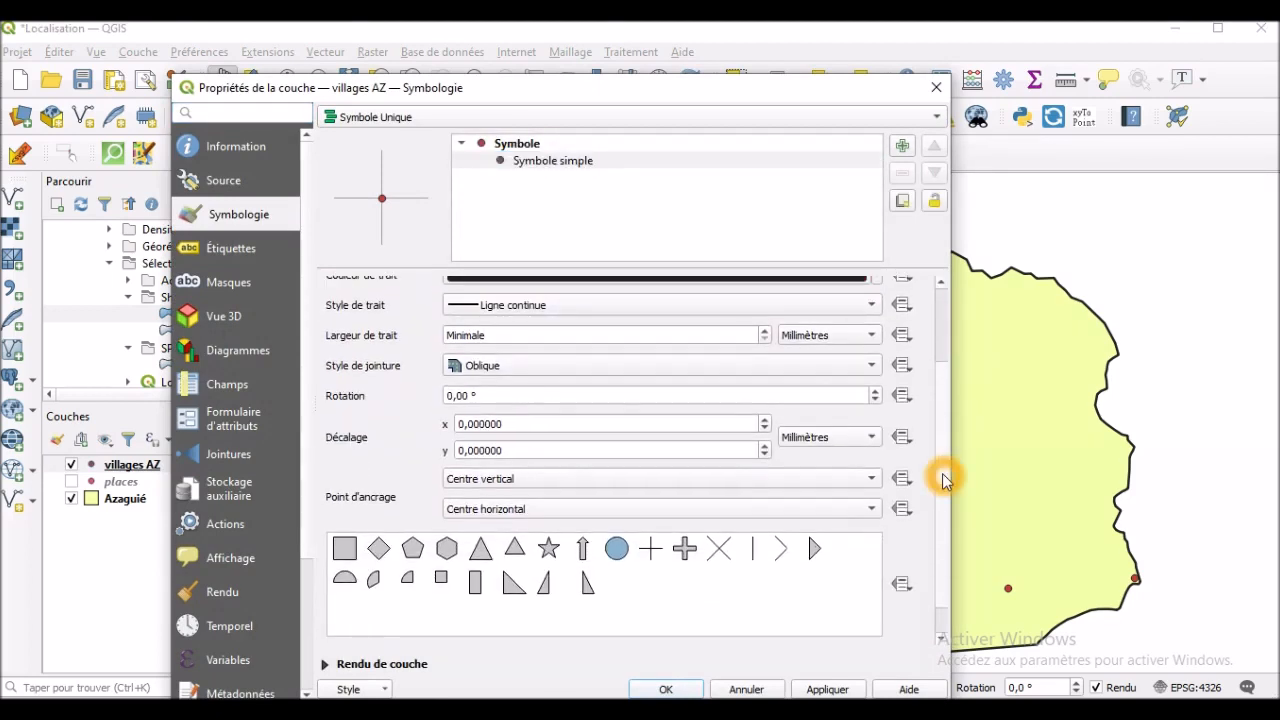
{"action": "left_click", "coordinate": [482, 550]}
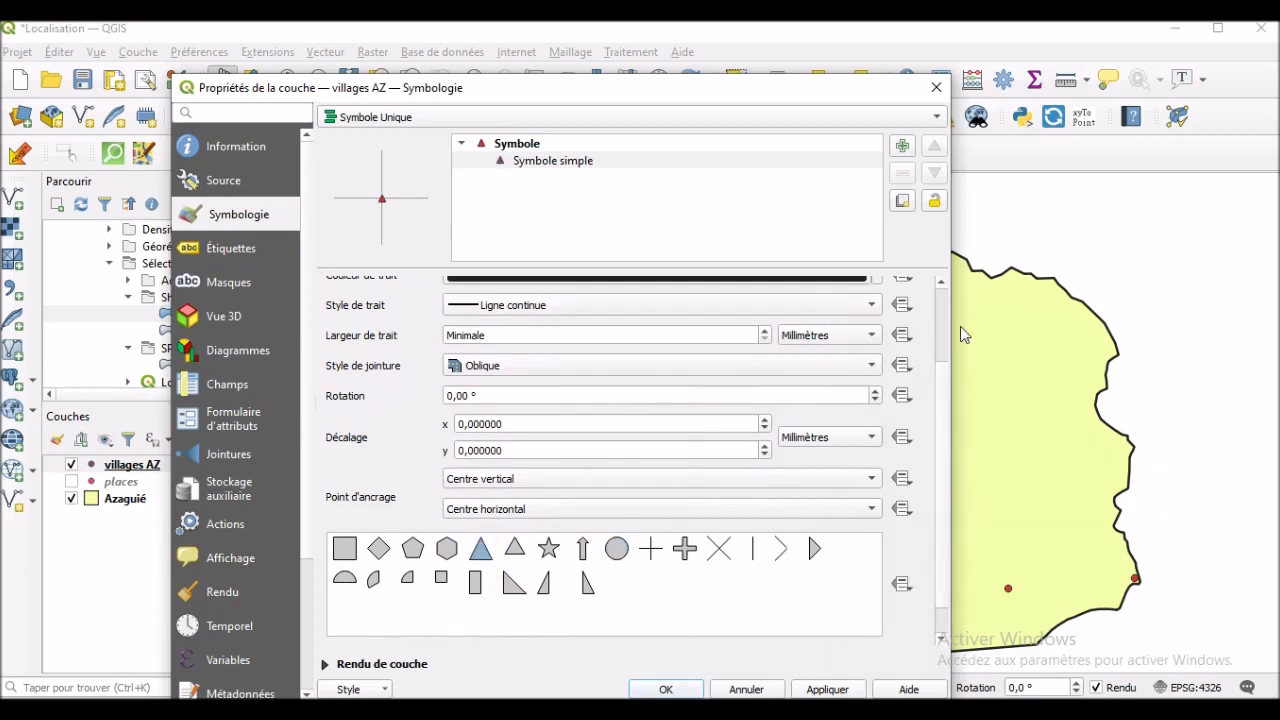
Step: Set the fill colour of the villages AZ triangle marker to orange
{"action": "scroll", "coordinate": [940, 333], "scroll_direction": "up", "scroll_amount": 1}
{"action": "scroll", "coordinate": [940, 333], "scroll_direction": "up", "scroll_amount": 1}
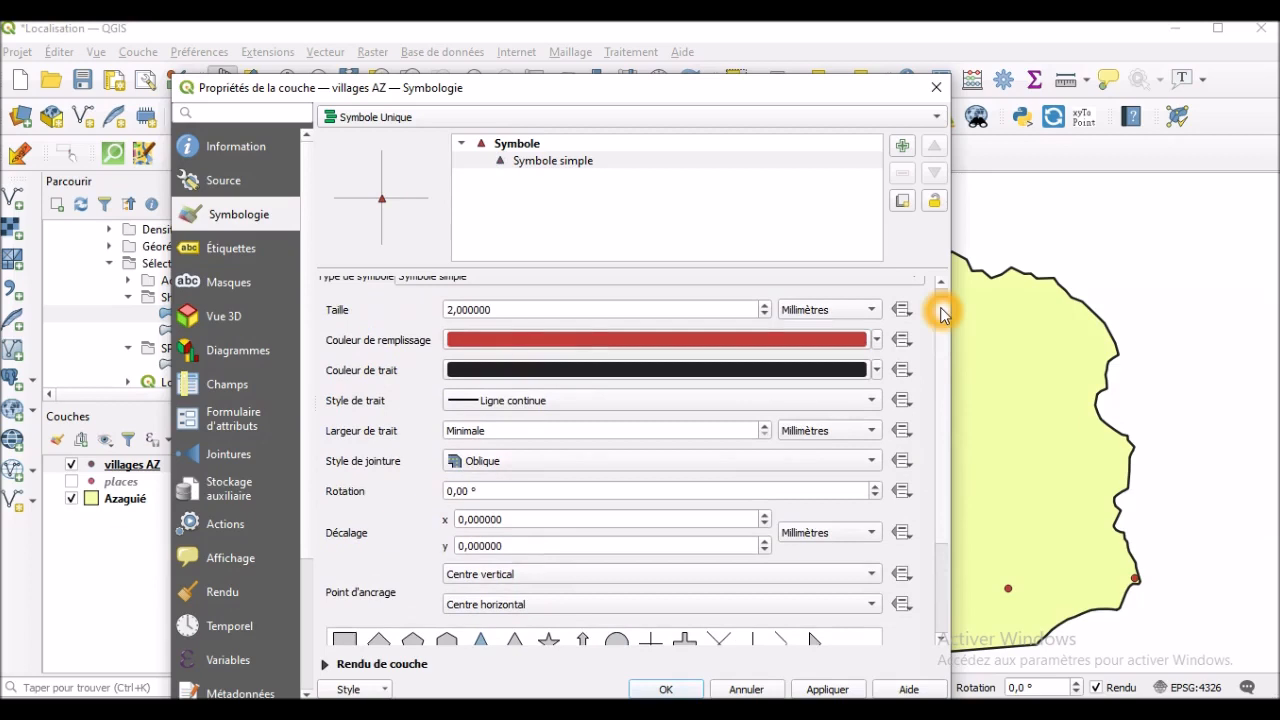
{"action": "left_click", "coordinate": [876, 340]}
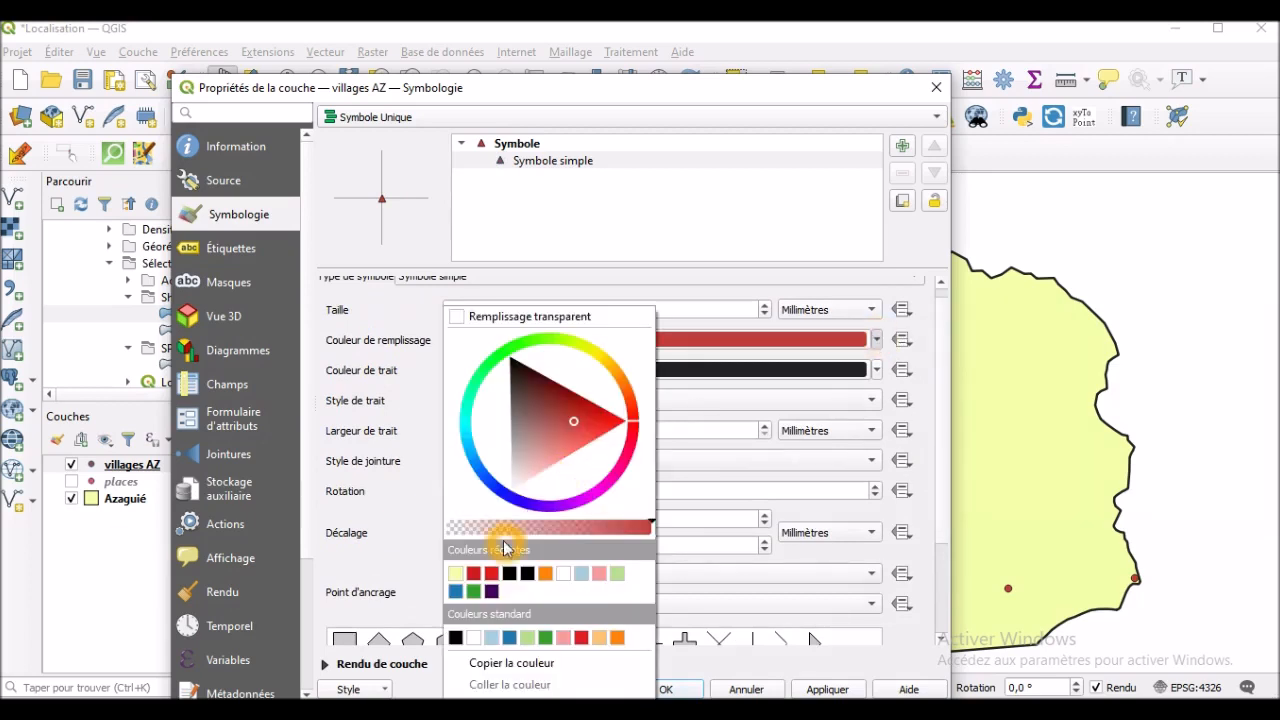
{"action": "left_click", "coordinate": [545, 573]}
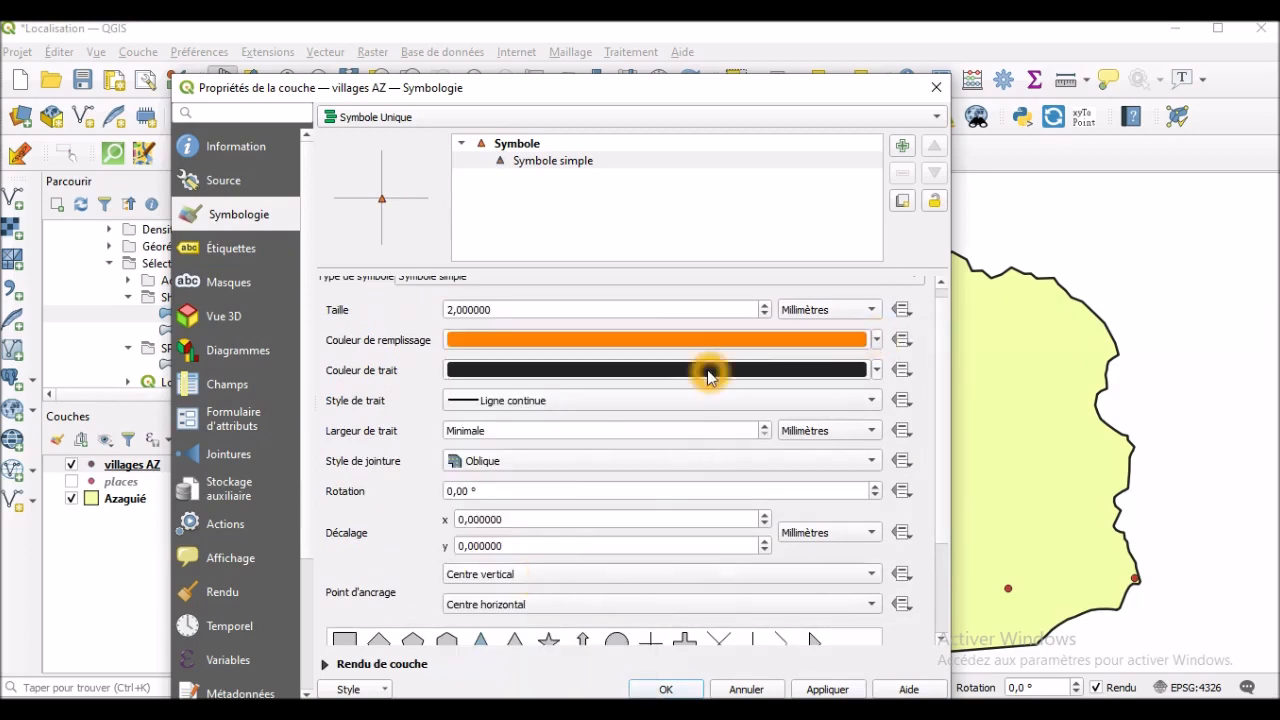
Step: Set the villages AZ marker size to 3.8 millimetres and apply the symbology
{"action": "left_click", "coordinate": [757, 309]}
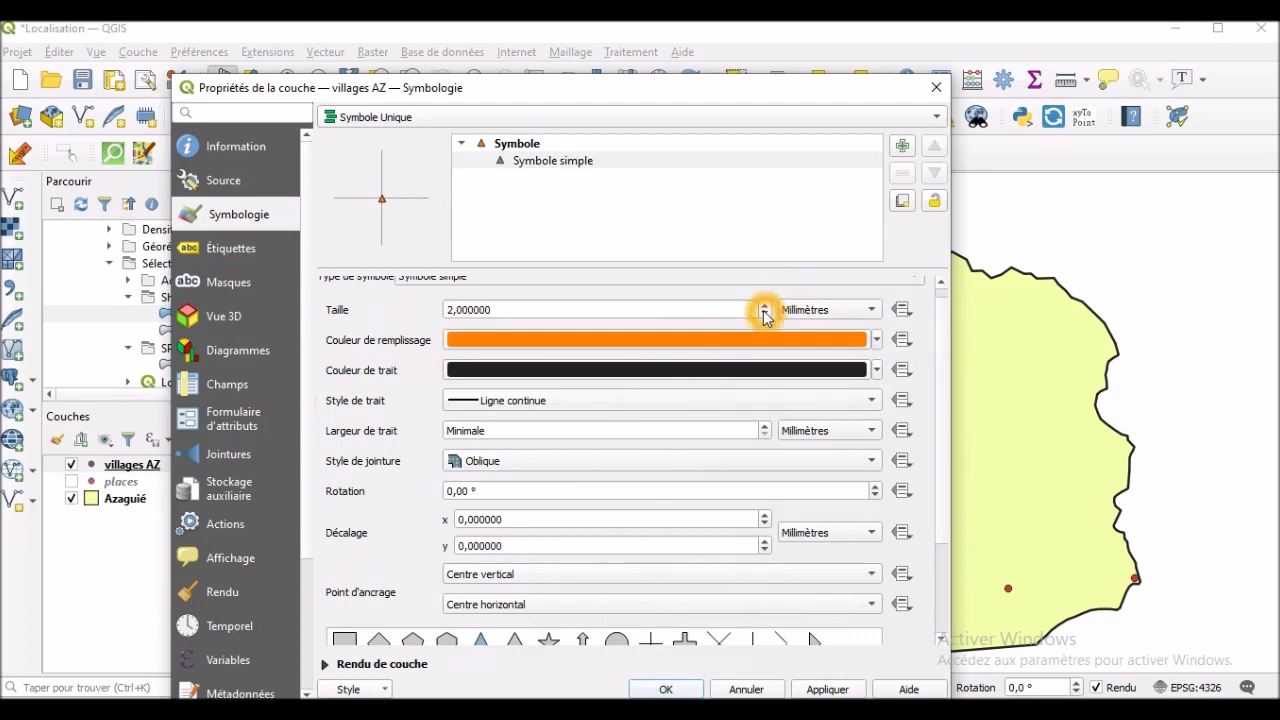
{"action": "left_click", "coordinate": [764, 306]}
{"action": "left_click", "coordinate": [764, 307]}
{"action": "left_click", "coordinate": [764, 307]}
{"action": "left_click", "coordinate": [764, 307]}
{"action": "left_click", "coordinate": [764, 307]}
{"action": "left_click", "coordinate": [764, 307]}
{"action": "left_click", "coordinate": [764, 307]}
{"action": "left_click", "coordinate": [764, 307]}
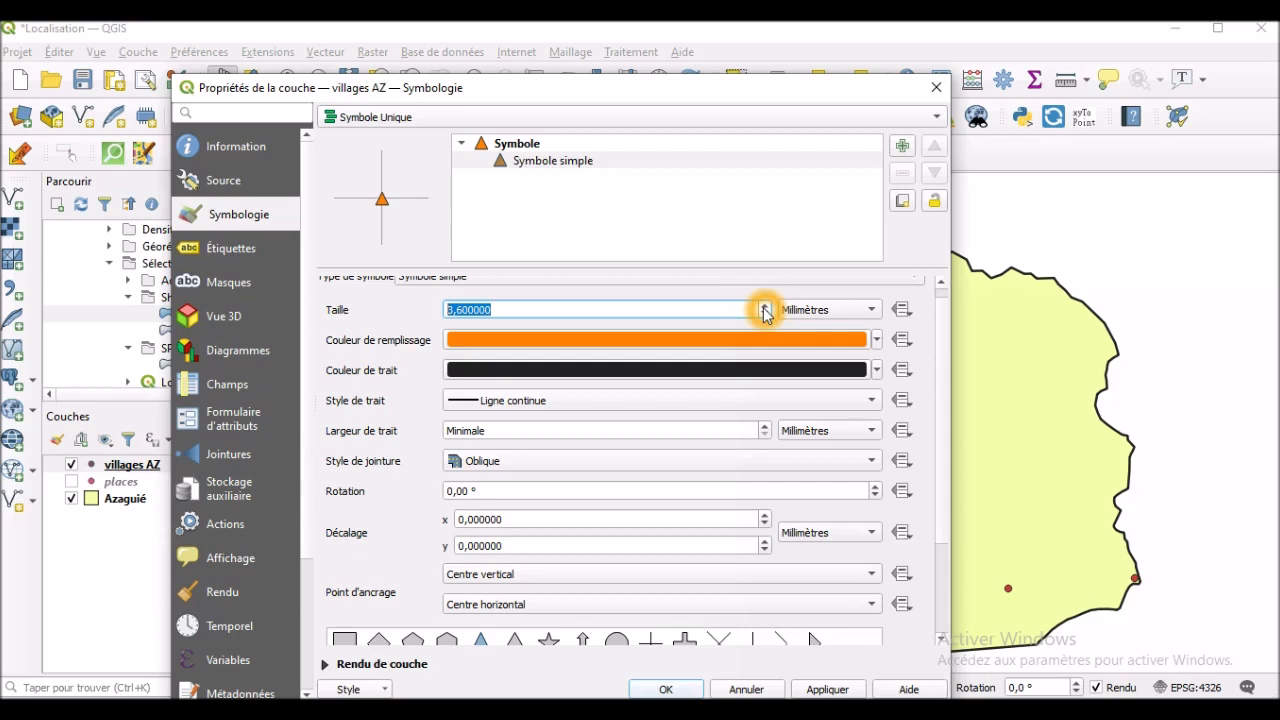
{"action": "left_click", "coordinate": [764, 307]}
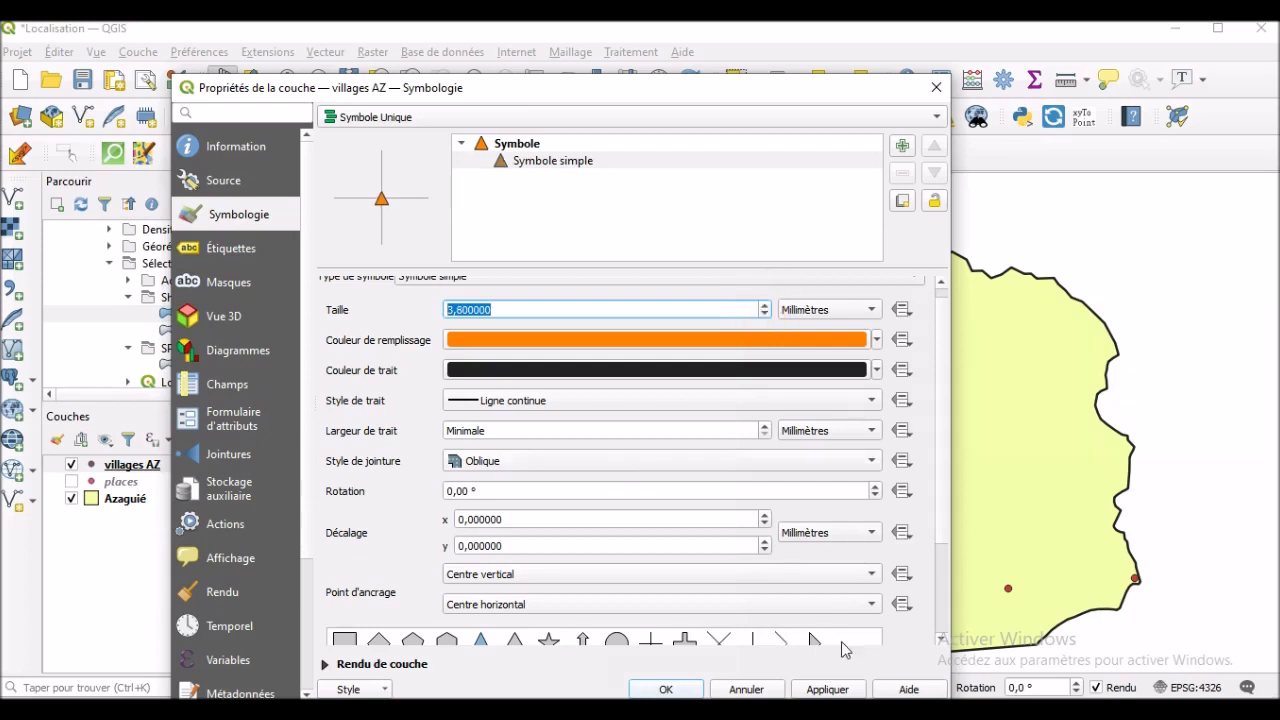
{"action": "left_click", "coordinate": [840, 689]}
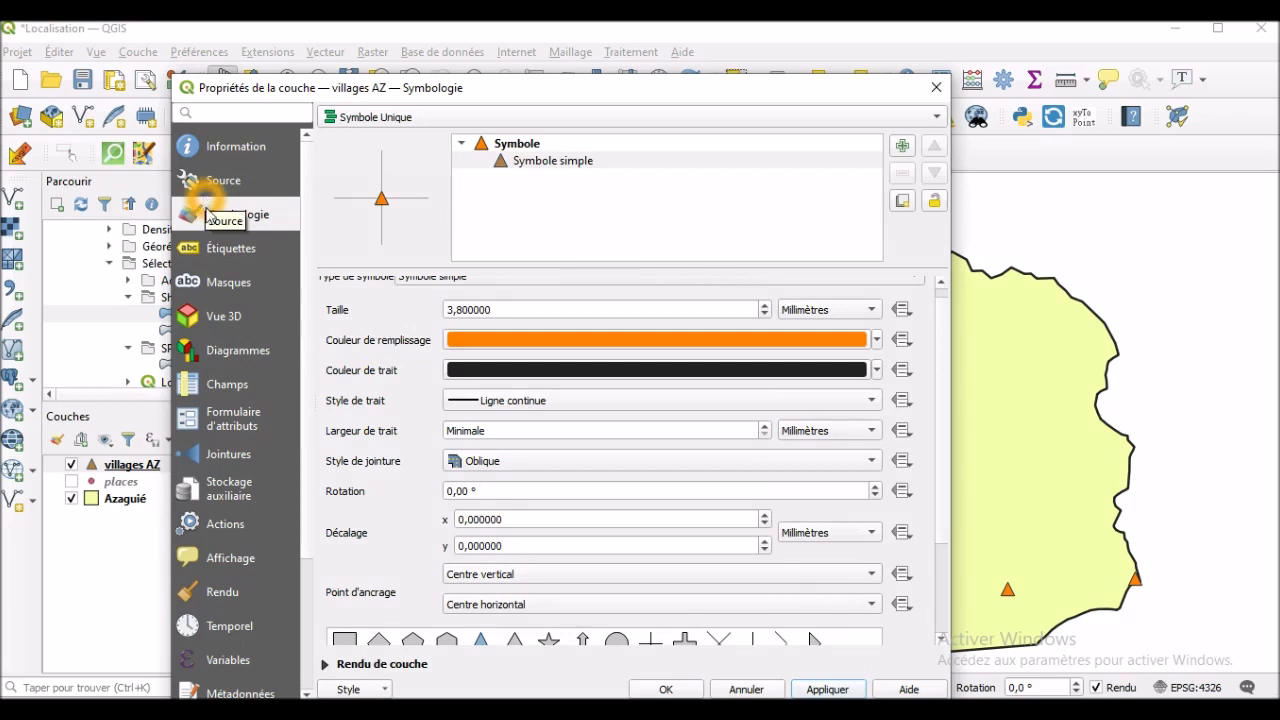
Step: Turn on single labels (Étiquettes simples) for the villages AZ layer, using the name field as the label value
{"action": "left_click", "coordinate": [218, 249]}
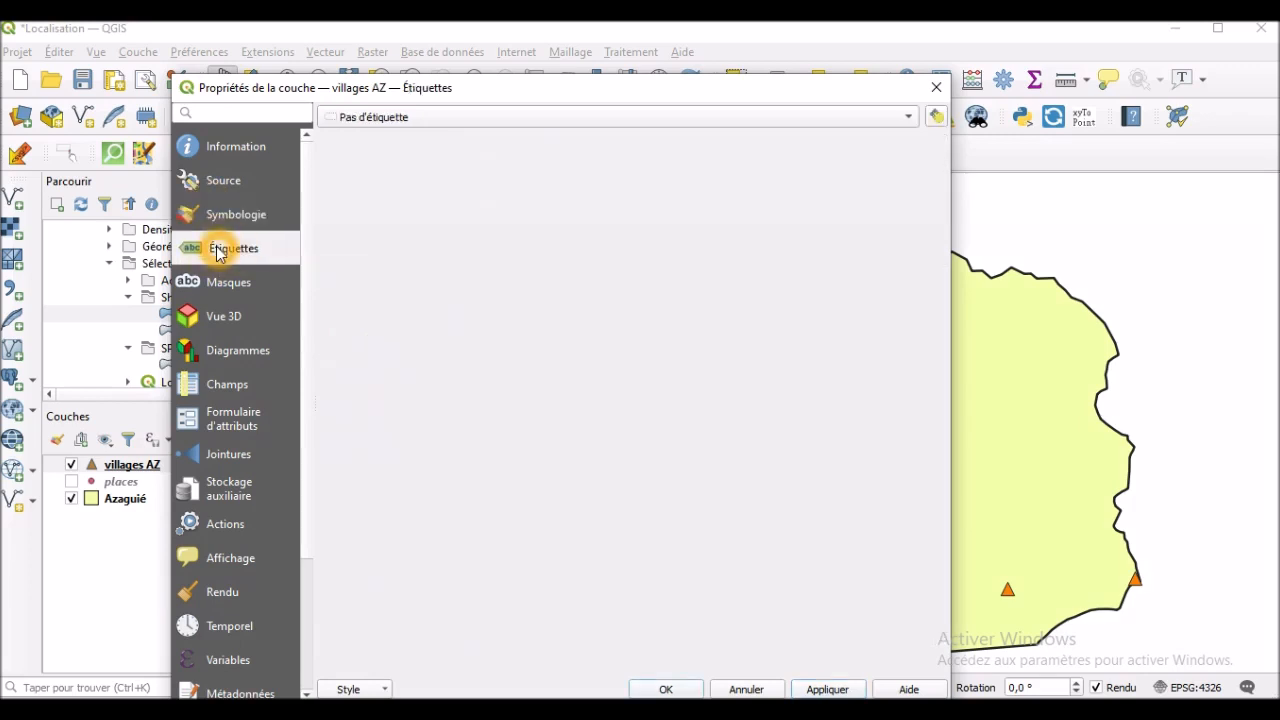
{"action": "left_click", "coordinate": [504, 117]}
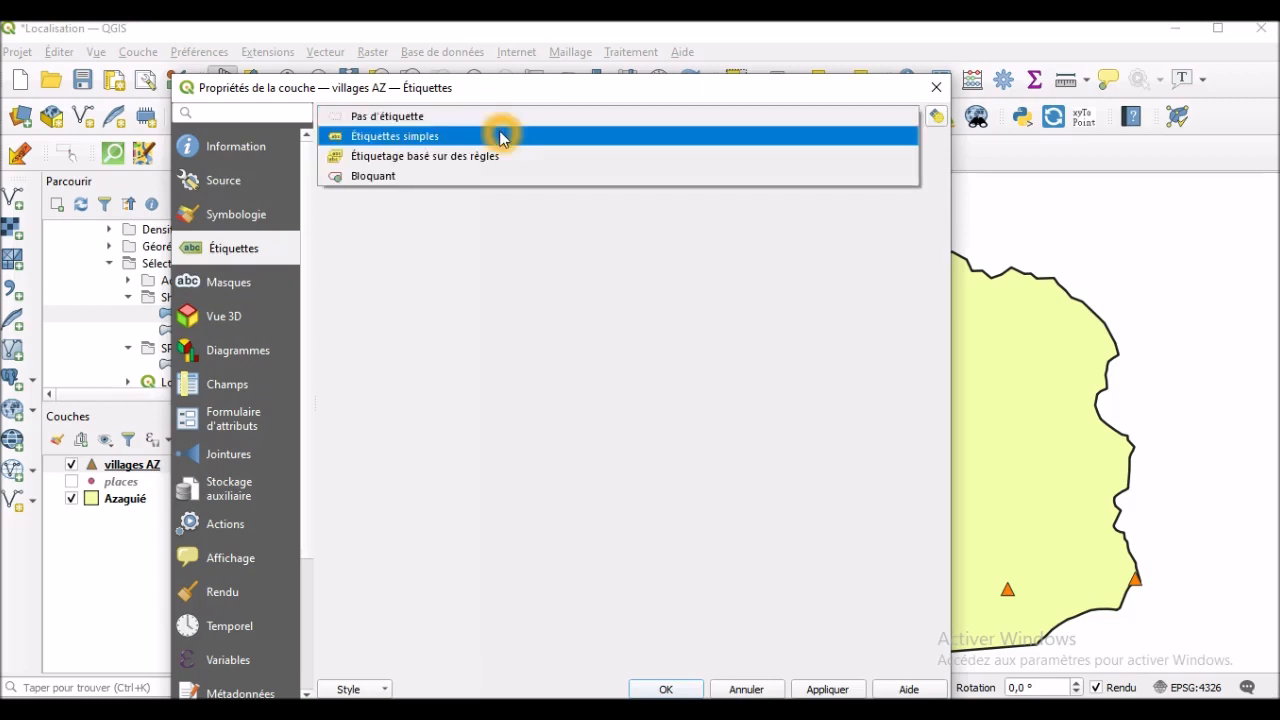
{"action": "left_click", "coordinate": [502, 137]}
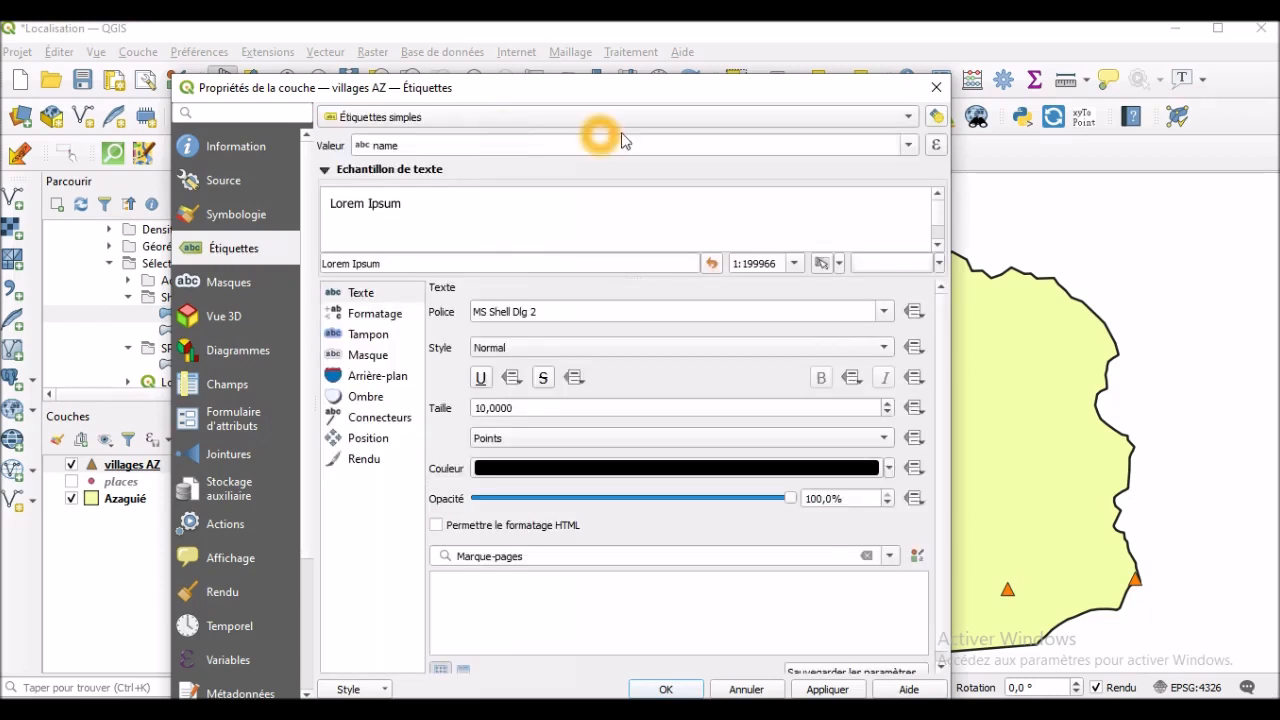
{"action": "left_click", "coordinate": [908, 146]}
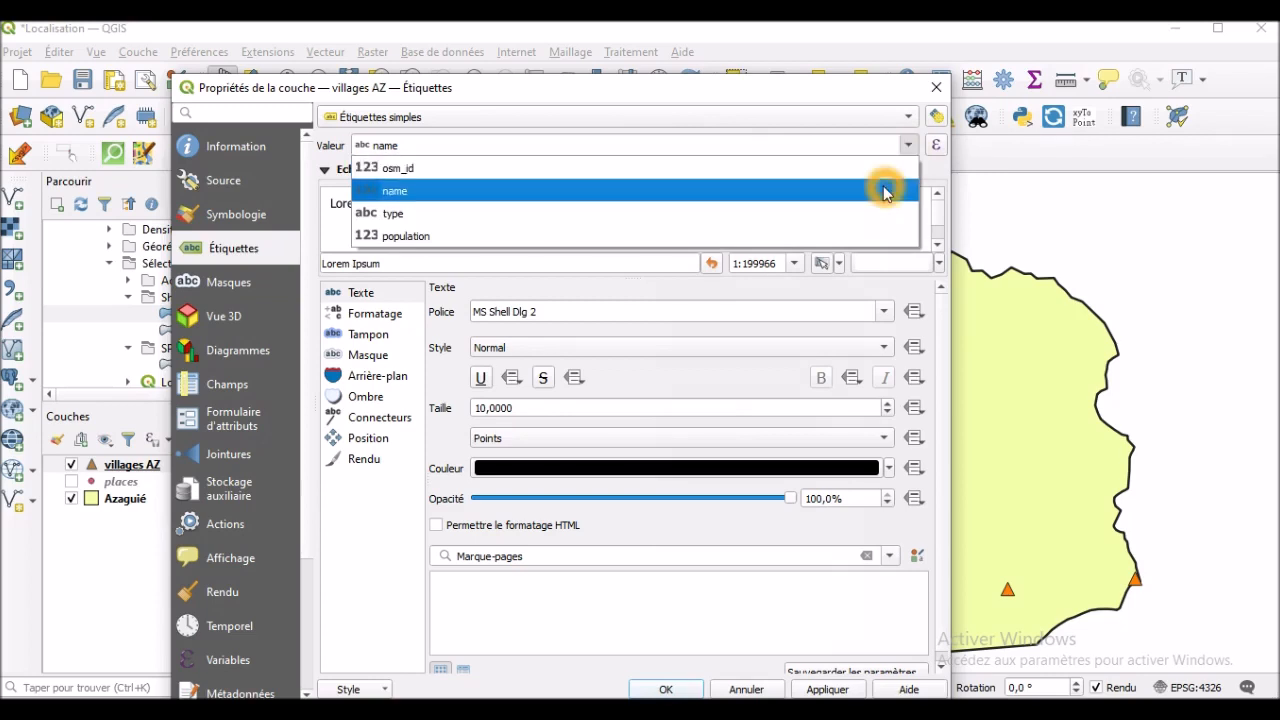
{"action": "left_click", "coordinate": [884, 190]}
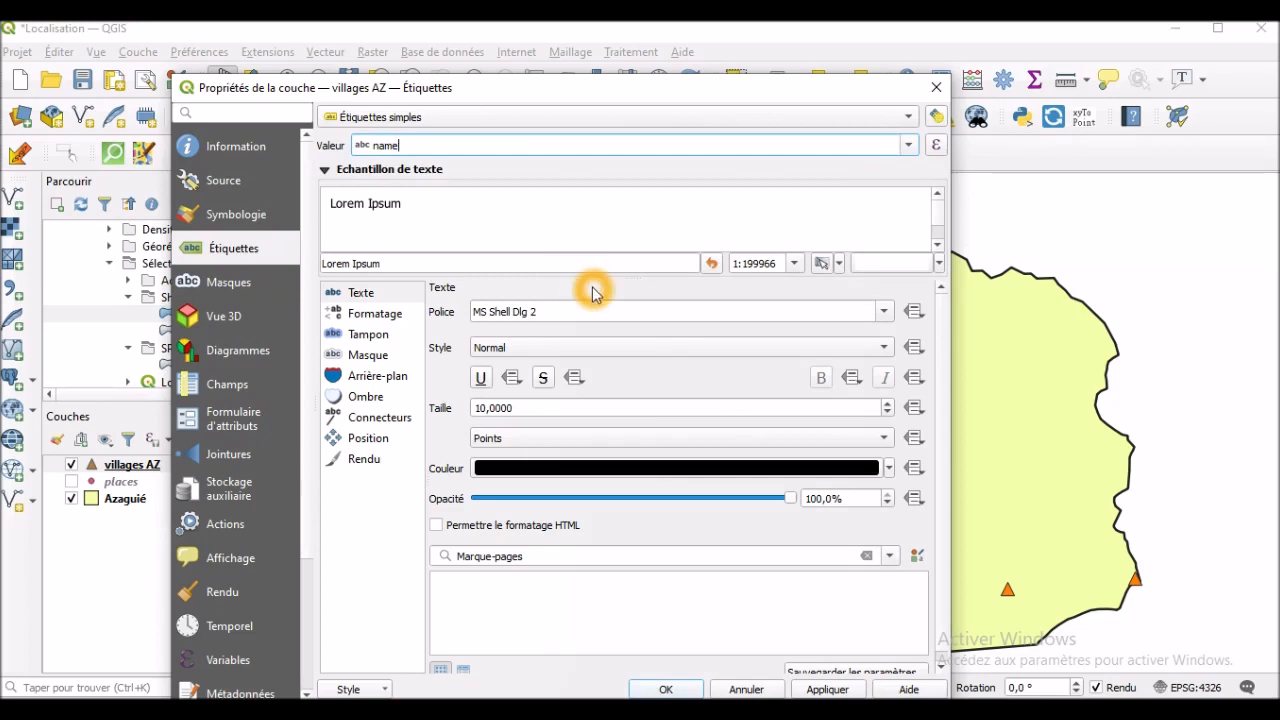
Step: Set the villages AZ label text size to 12 points and apply the labels to the map
{"action": "left_click", "coordinate": [887, 404]}
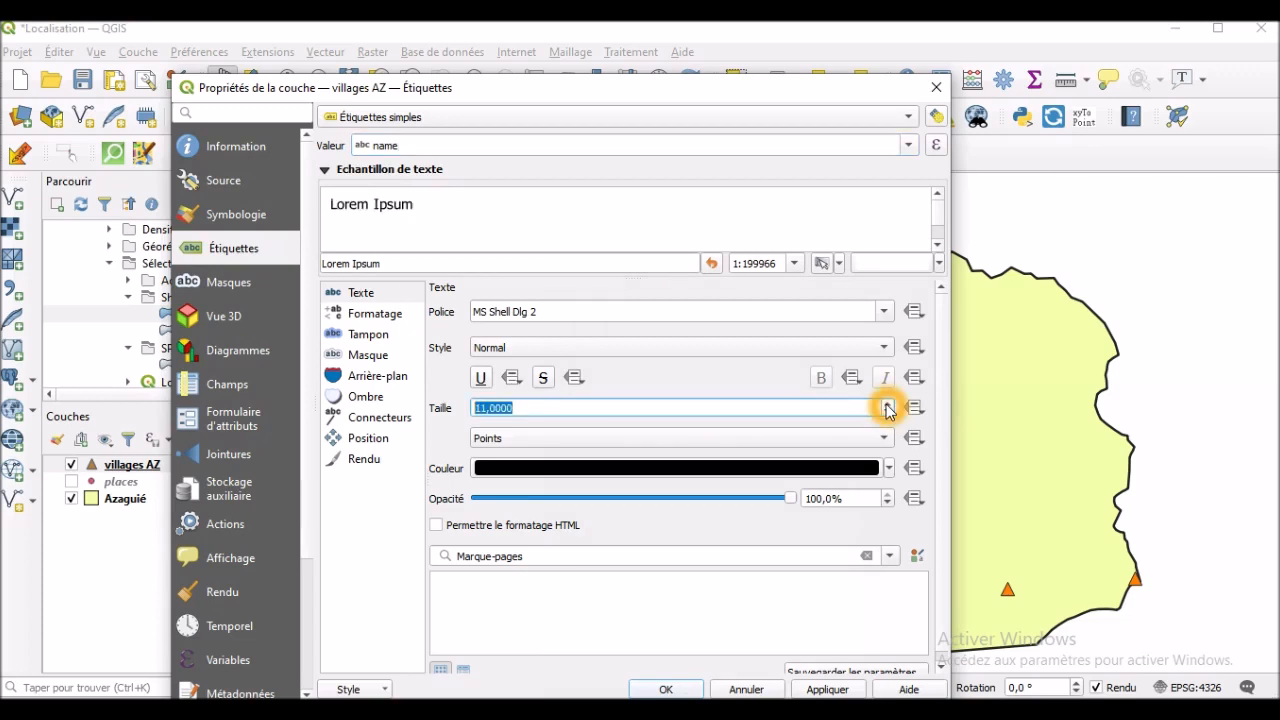
{"action": "left_click", "coordinate": [887, 405]}
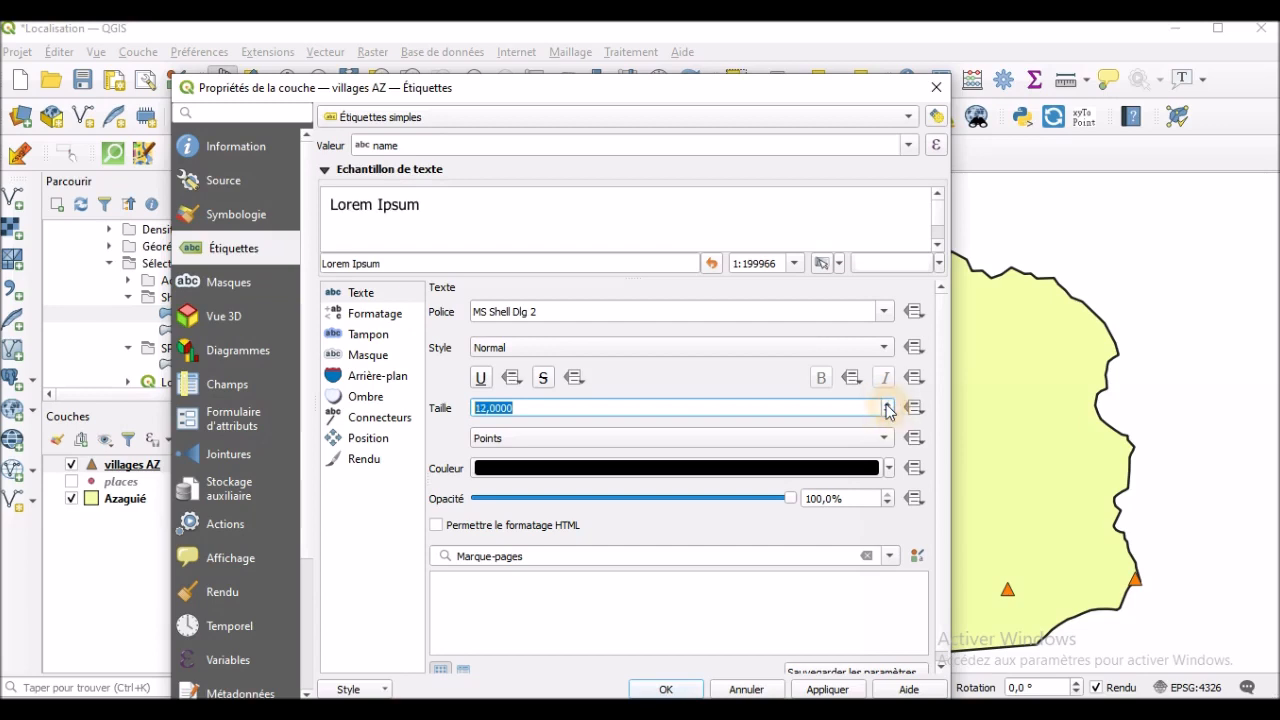
{"action": "left_click", "coordinate": [821, 689]}
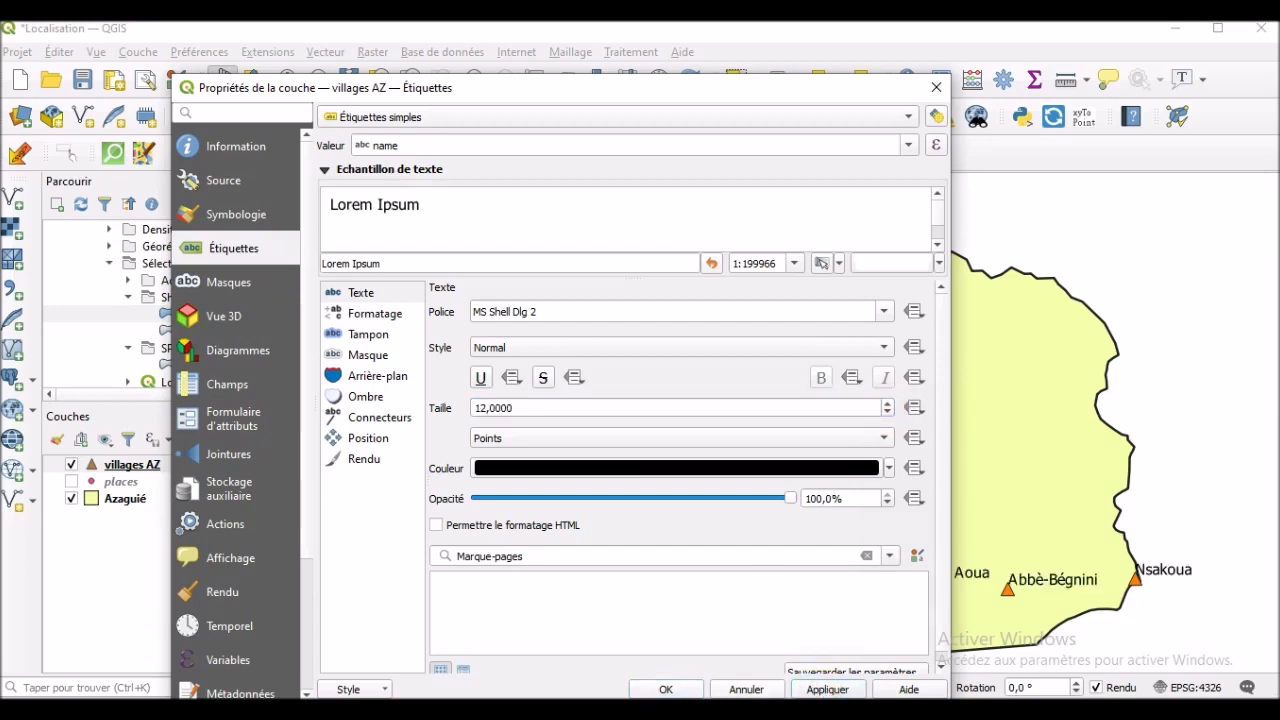
{"action": "left_click", "coordinate": [685, 692]}
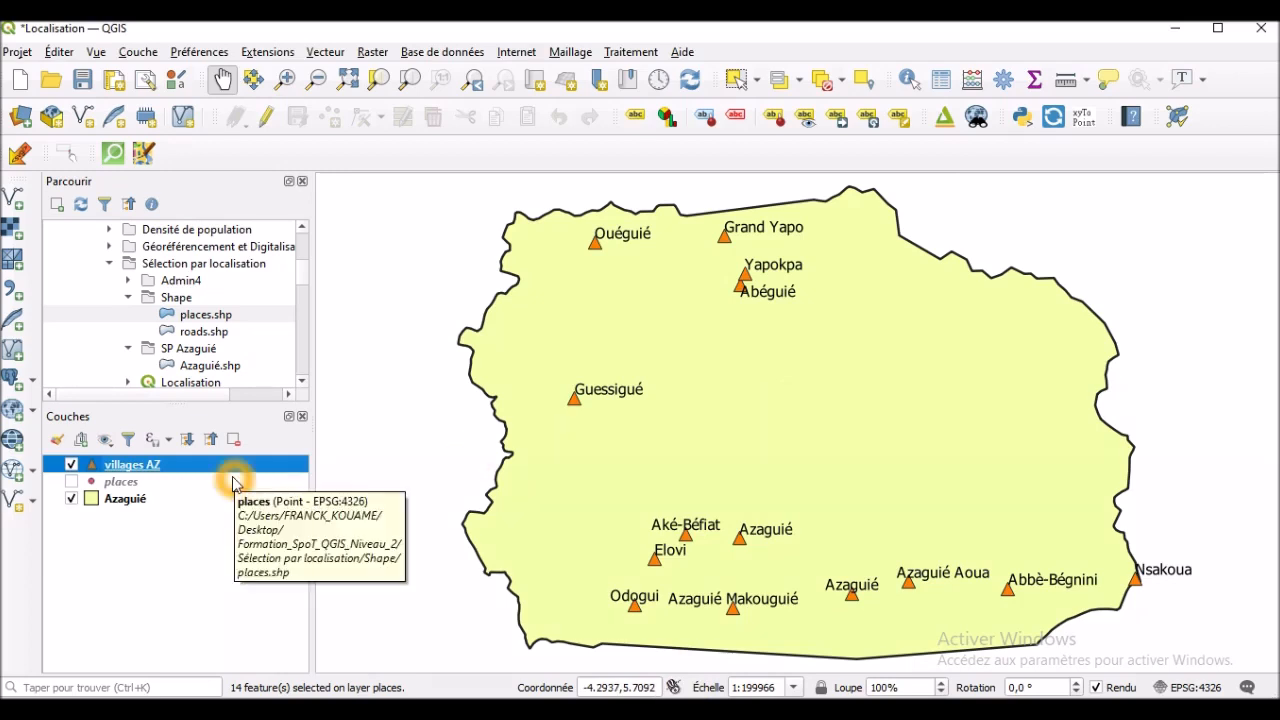
Step: Create a new print layout with its title left blank and fit the whole page in view
{"action": "left_click", "coordinate": [20, 52]}
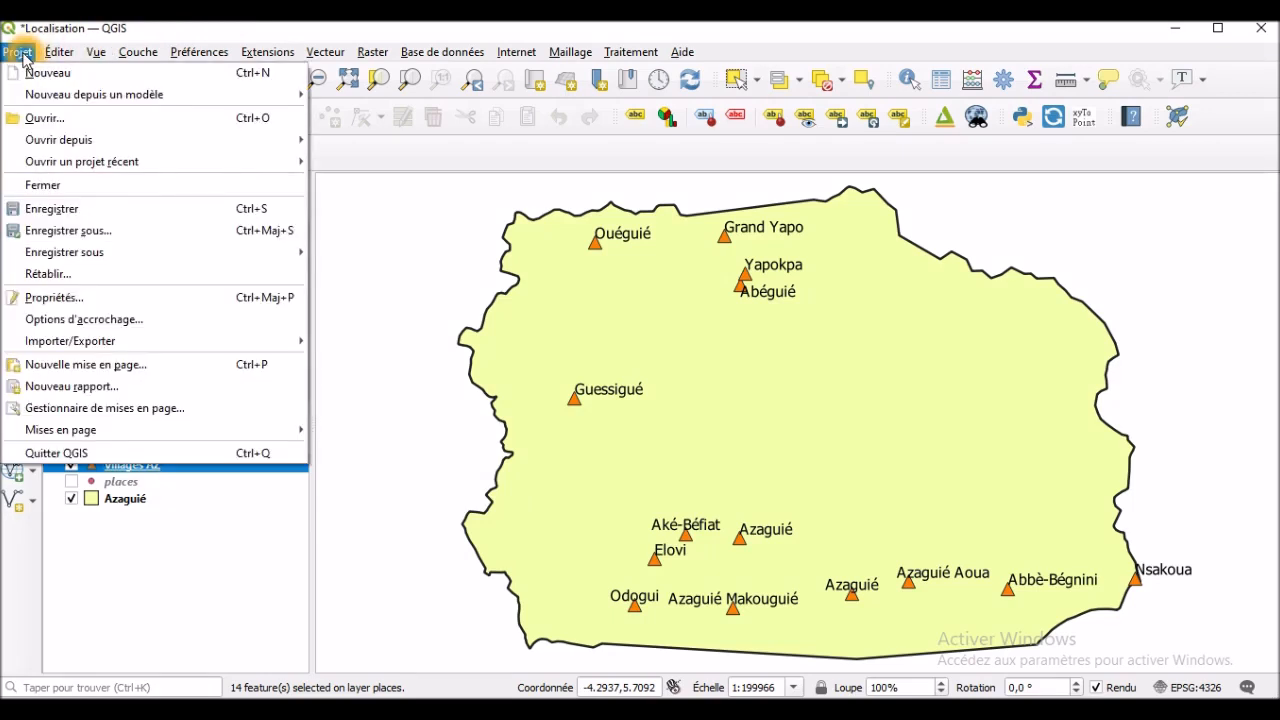
{"action": "left_click", "coordinate": [101, 369]}
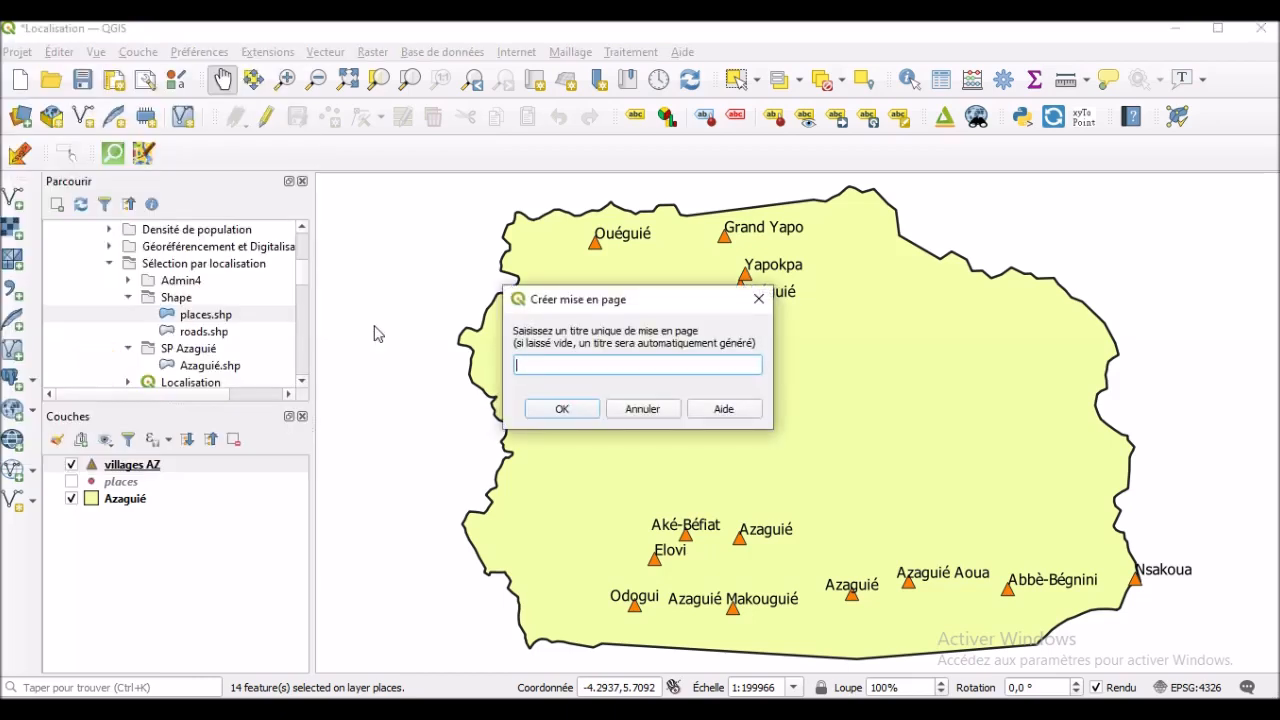
{"action": "left_click", "coordinate": [563, 409]}
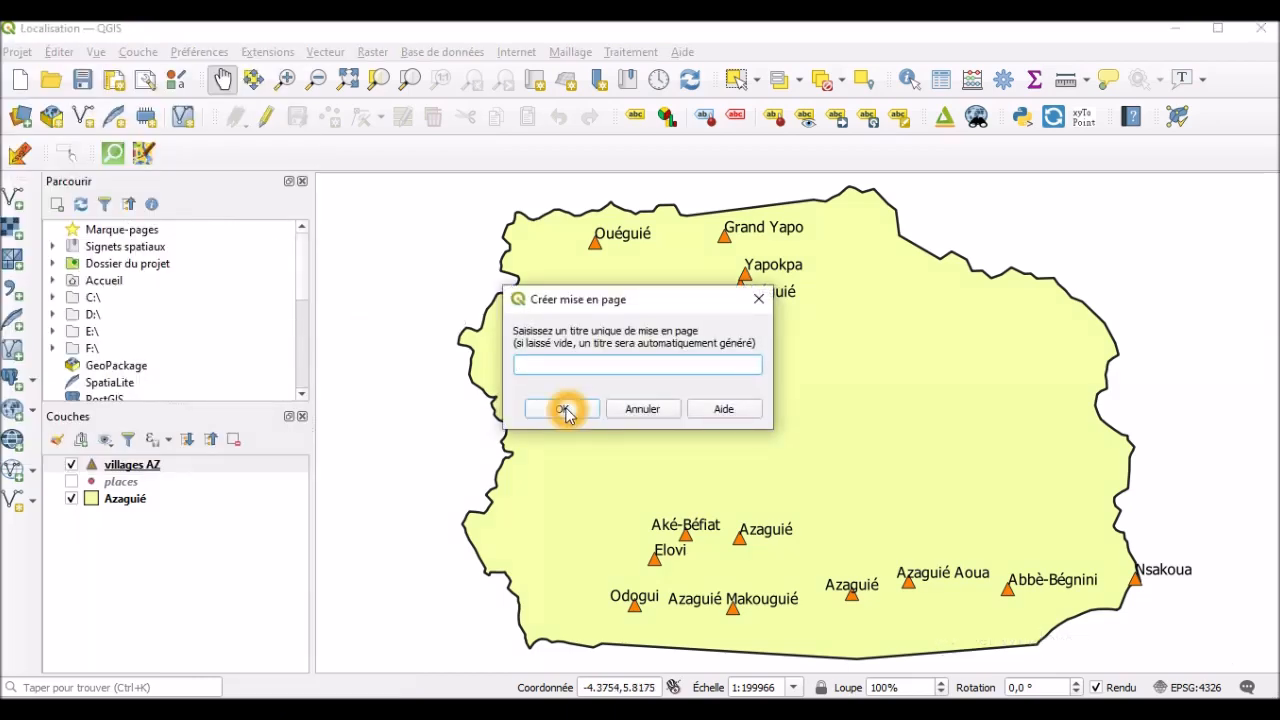
{"action": "left_click", "coordinate": [564, 410]}
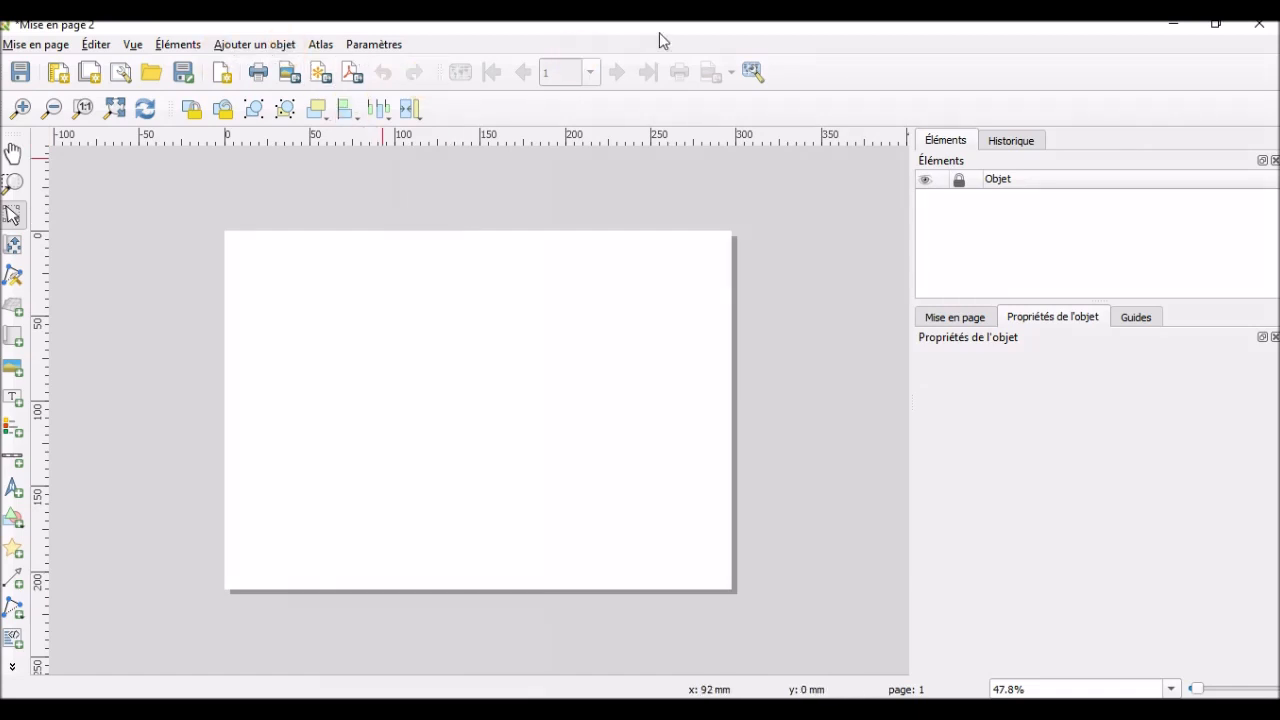
{"action": "left_click", "coordinate": [720, 35]}
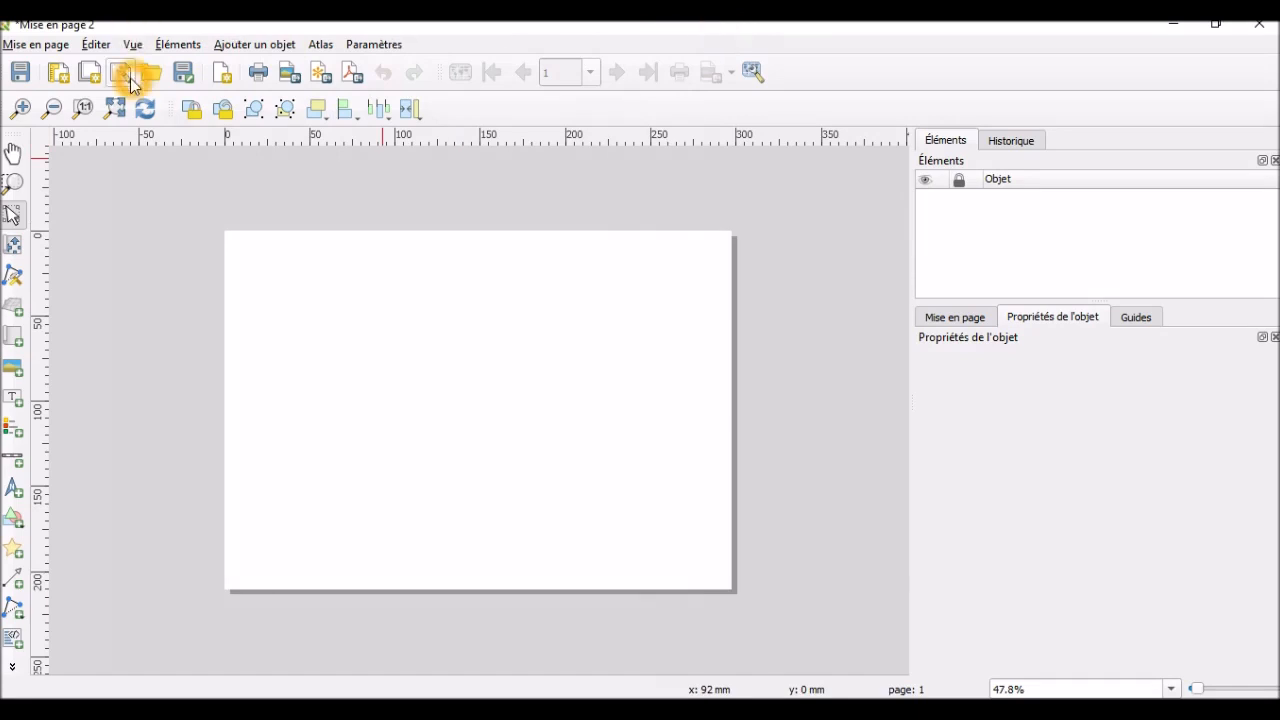
{"action": "left_click", "coordinate": [115, 112]}
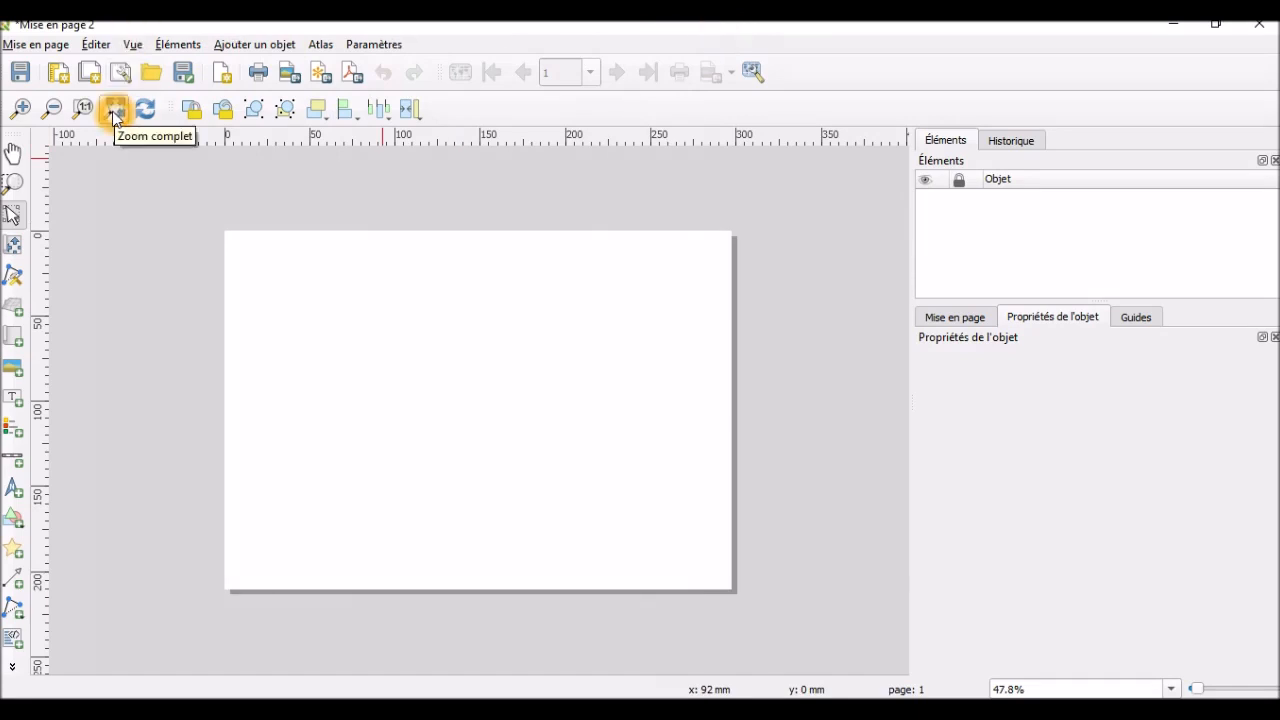
{"action": "left_click", "coordinate": [115, 112]}
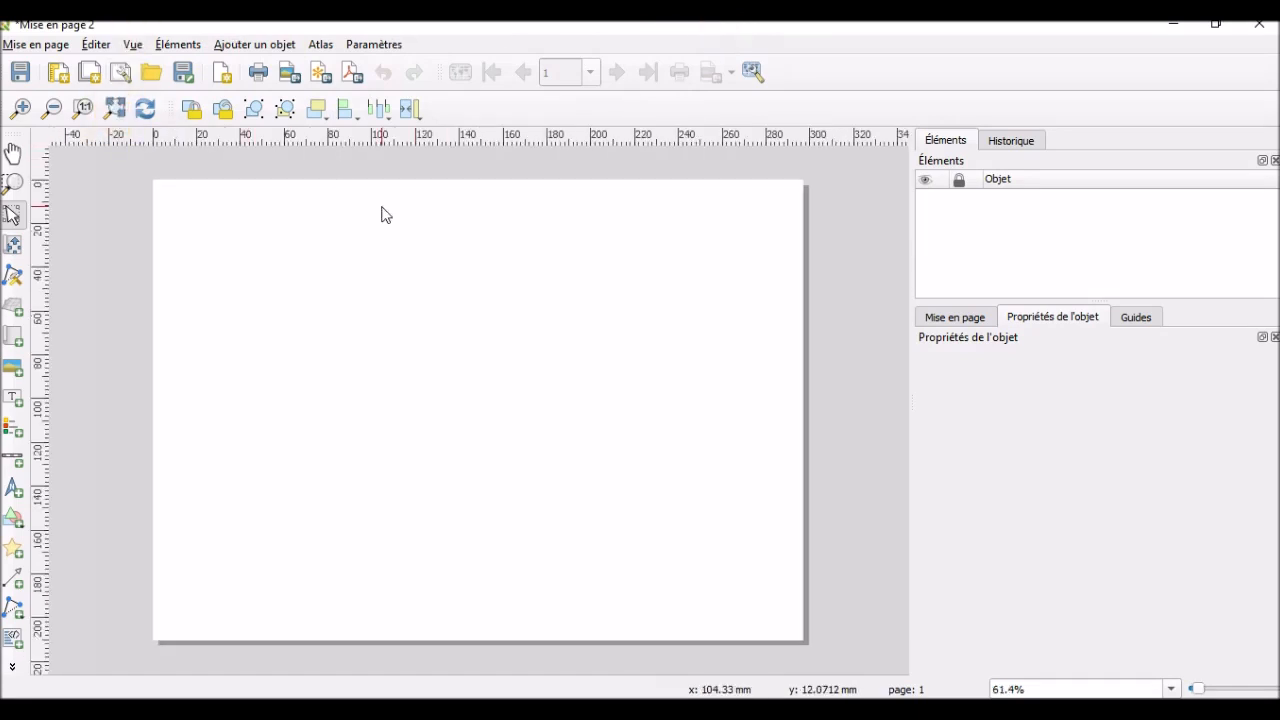
Step: Add a map to the layout that covers most of the page, leaving a narrow margin on all sides
{"action": "left_click", "coordinate": [778, 326]}
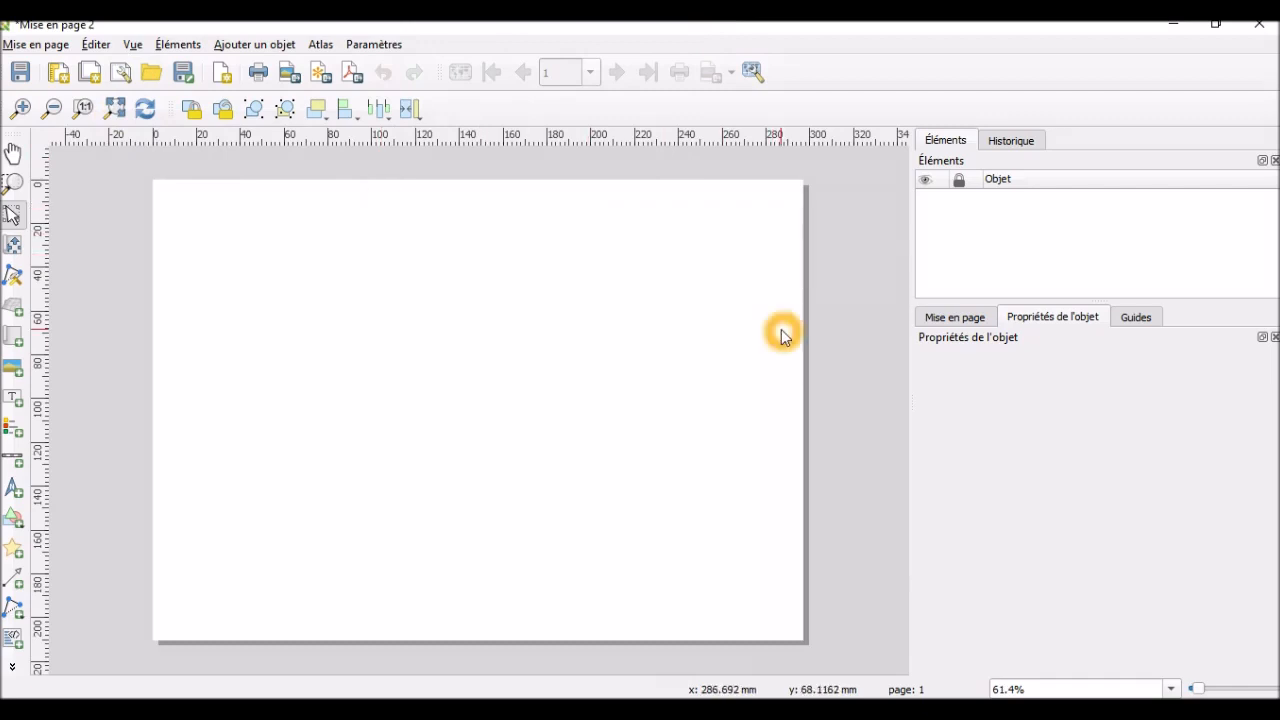
{"action": "left_click", "coordinate": [300, 270]}
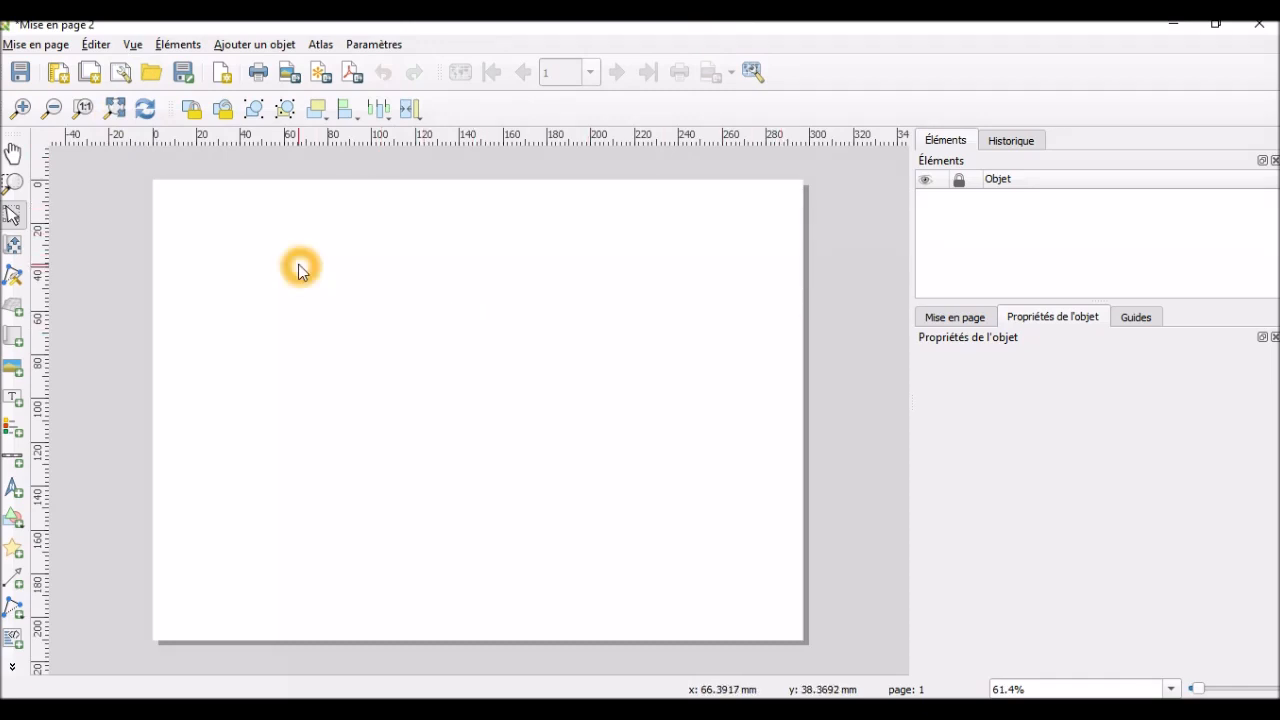
{"action": "left_click", "coordinate": [10, 343]}
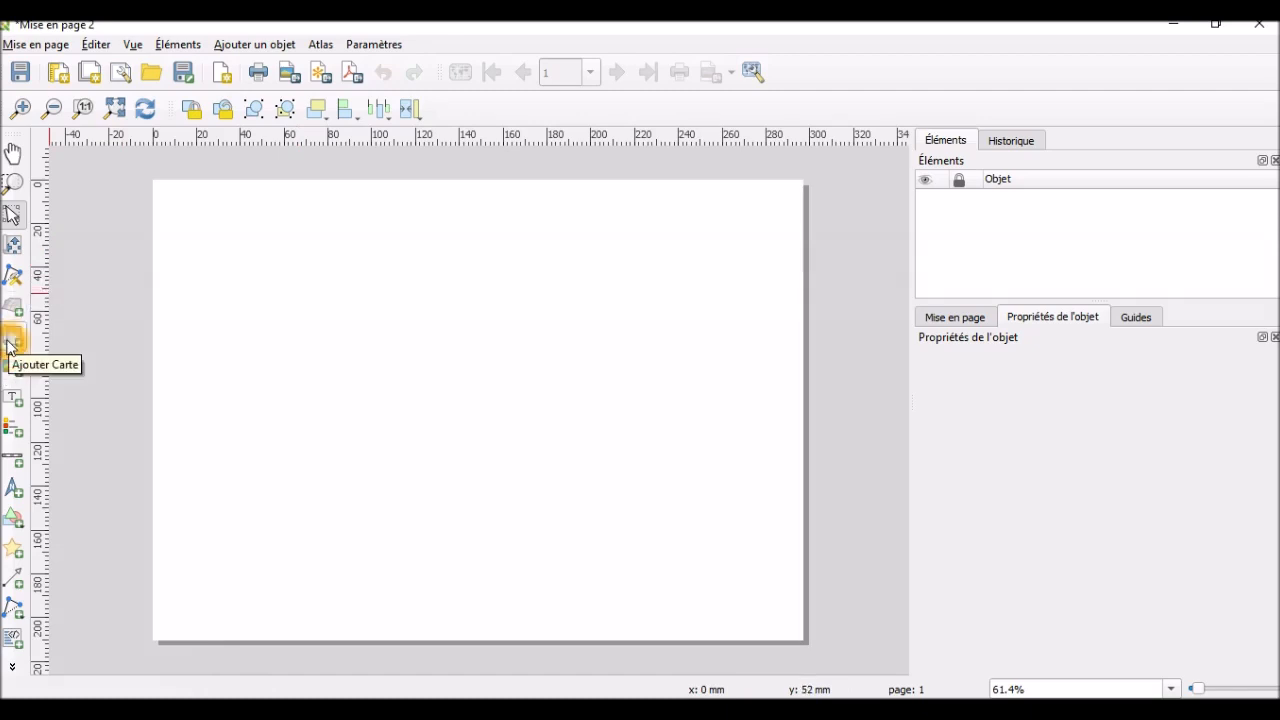
{"action": "left_click", "coordinate": [10, 345]}
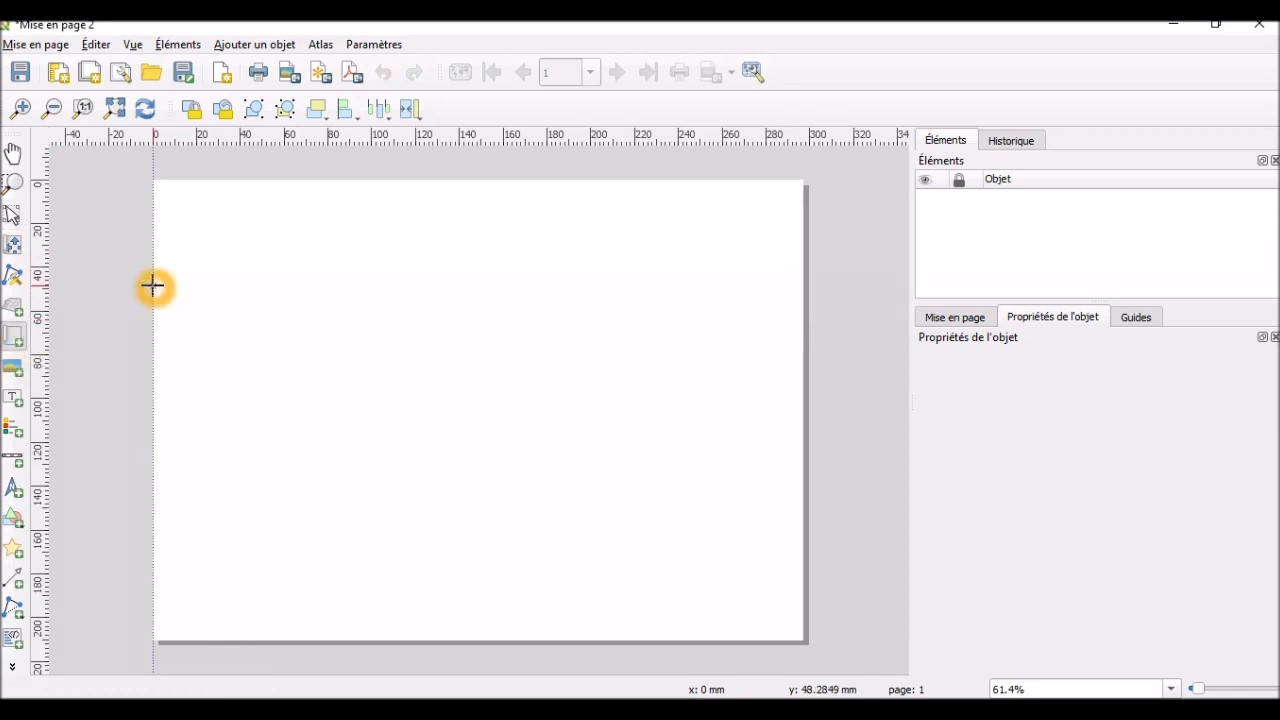
{"action": "left_click_drag", "start_coordinate": [173, 196], "coordinate": [770, 600]}
{"action": "left_click_drag", "start_coordinate": [774, 600], "coordinate": [778, 601]}
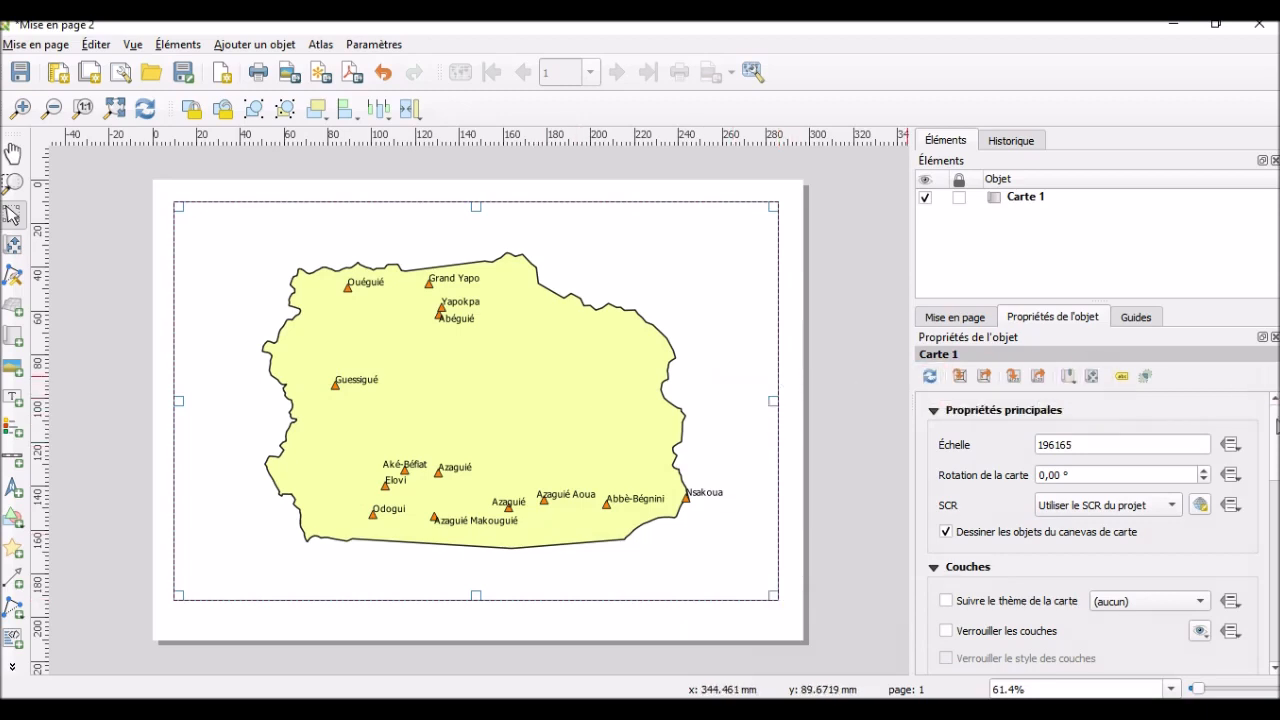
Step: Enable the frame (Cadre) around the layout map
{"action": "left_click", "coordinate": [1276, 454]}
{"action": "left_click_drag", "start_coordinate": [1274, 450], "coordinate": [1274, 452]}
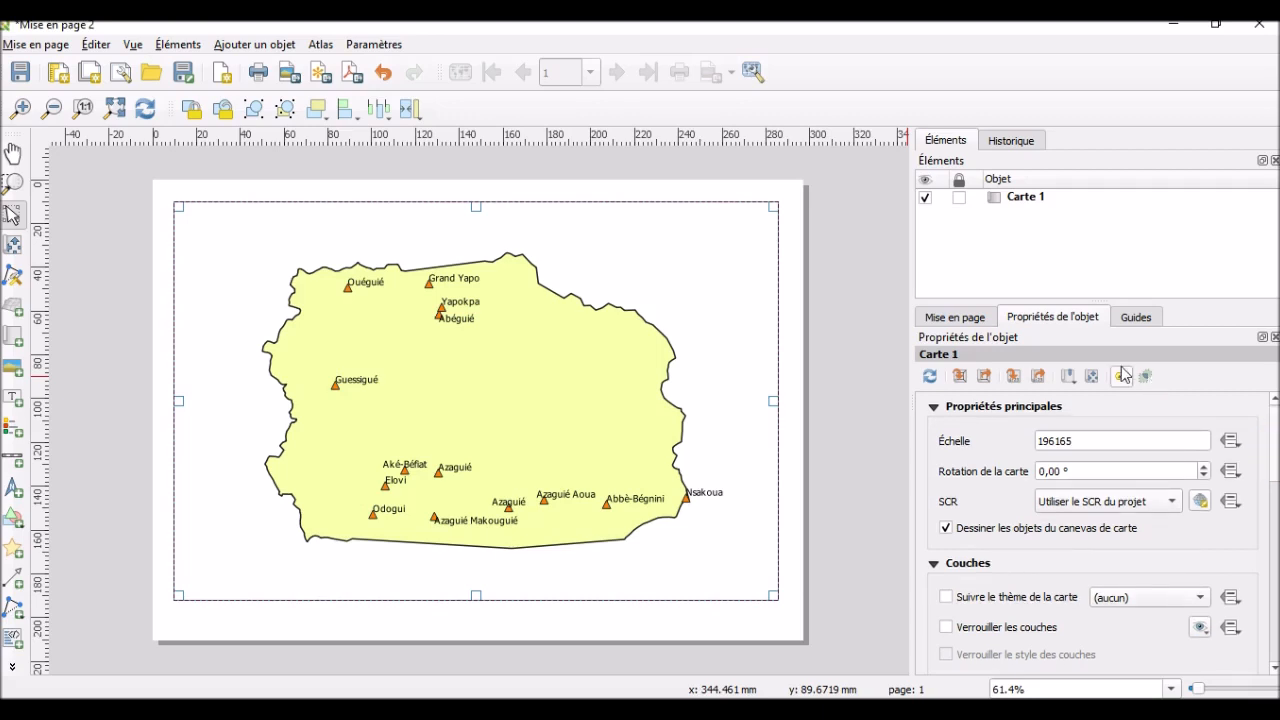
{"action": "left_click", "coordinate": [1060, 323]}
{"action": "left_click_drag", "start_coordinate": [1278, 469], "coordinate": [1278, 603]}
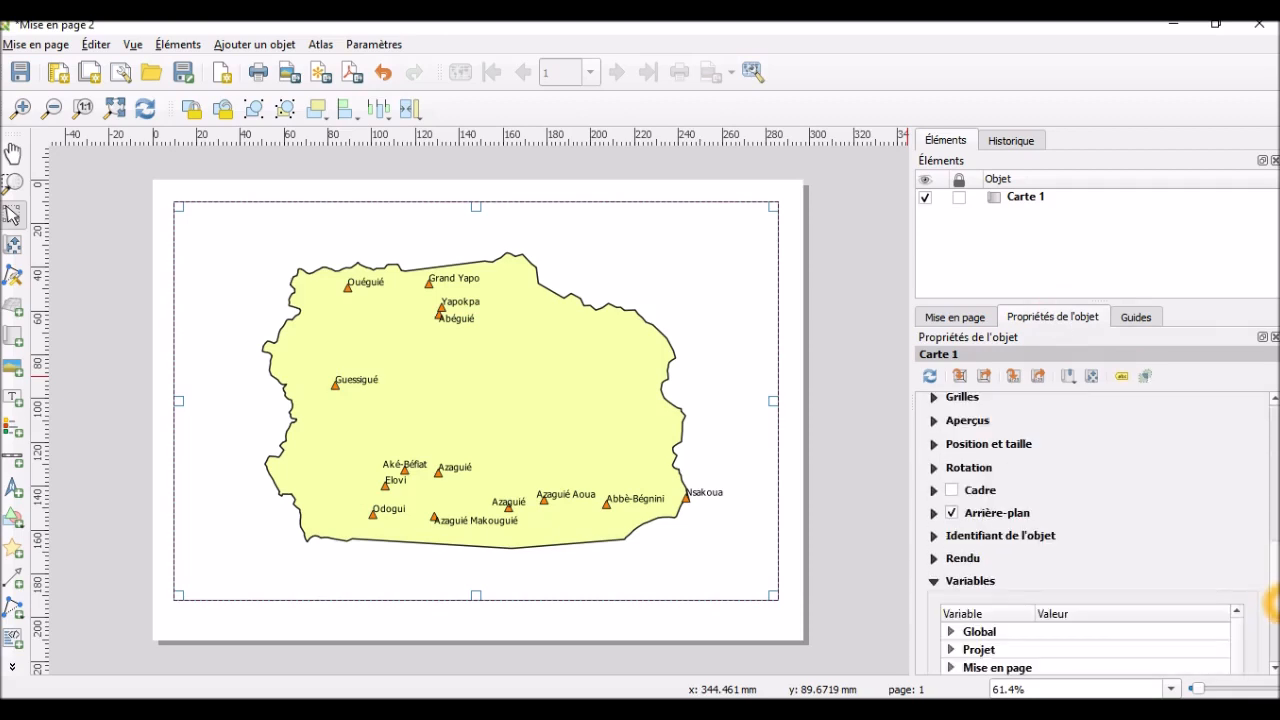
{"action": "left_click", "coordinate": [951, 491]}
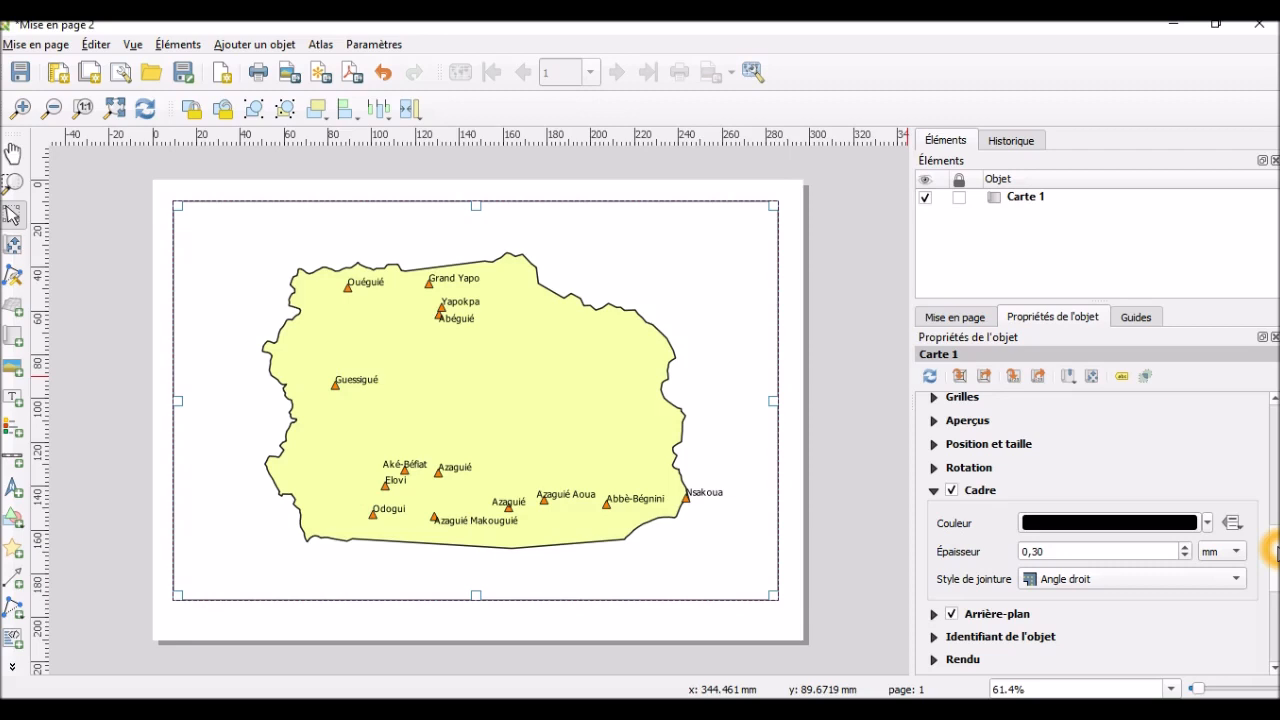
Step: Move the map content down and slightly to the left within the map frame
{"action": "left_click_drag", "start_coordinate": [1275, 549], "coordinate": [1275, 417]}
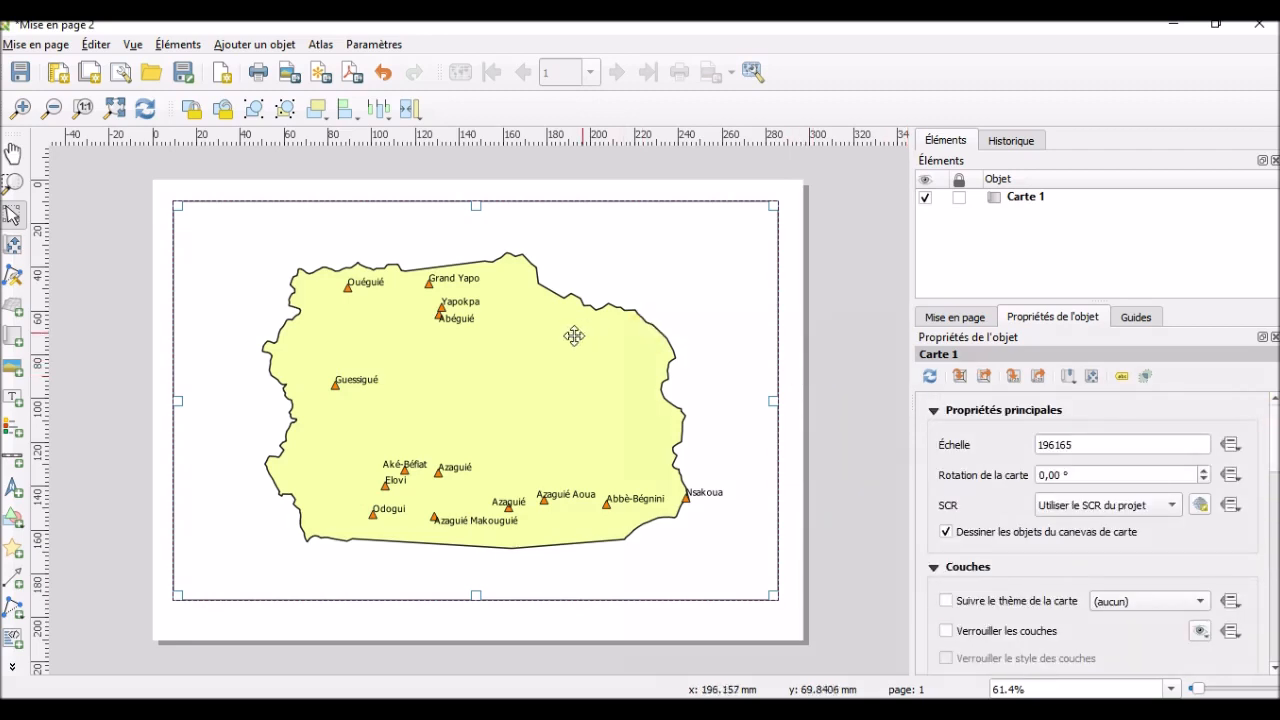
{"action": "left_click", "coordinate": [511, 449]}
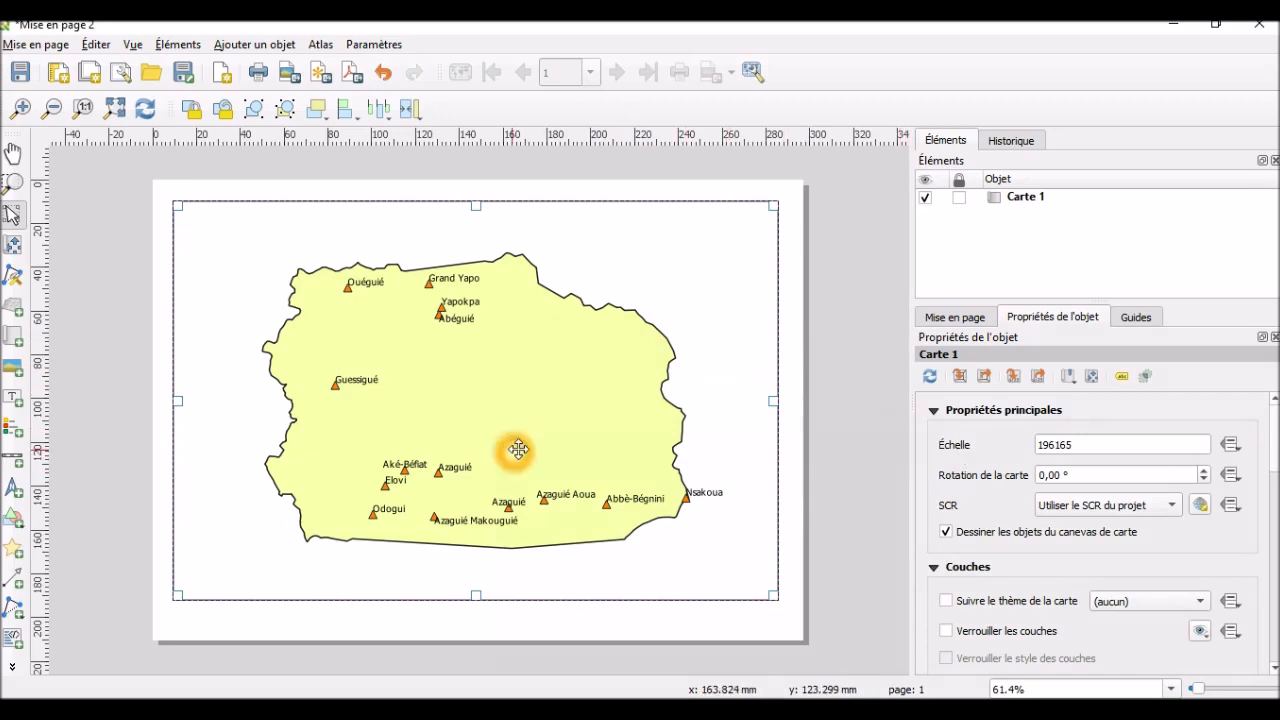
{"action": "left_click", "coordinate": [1054, 446]}
{"action": "left_click", "coordinate": [333, 356]}
{"action": "left_click", "coordinate": [13, 244]}
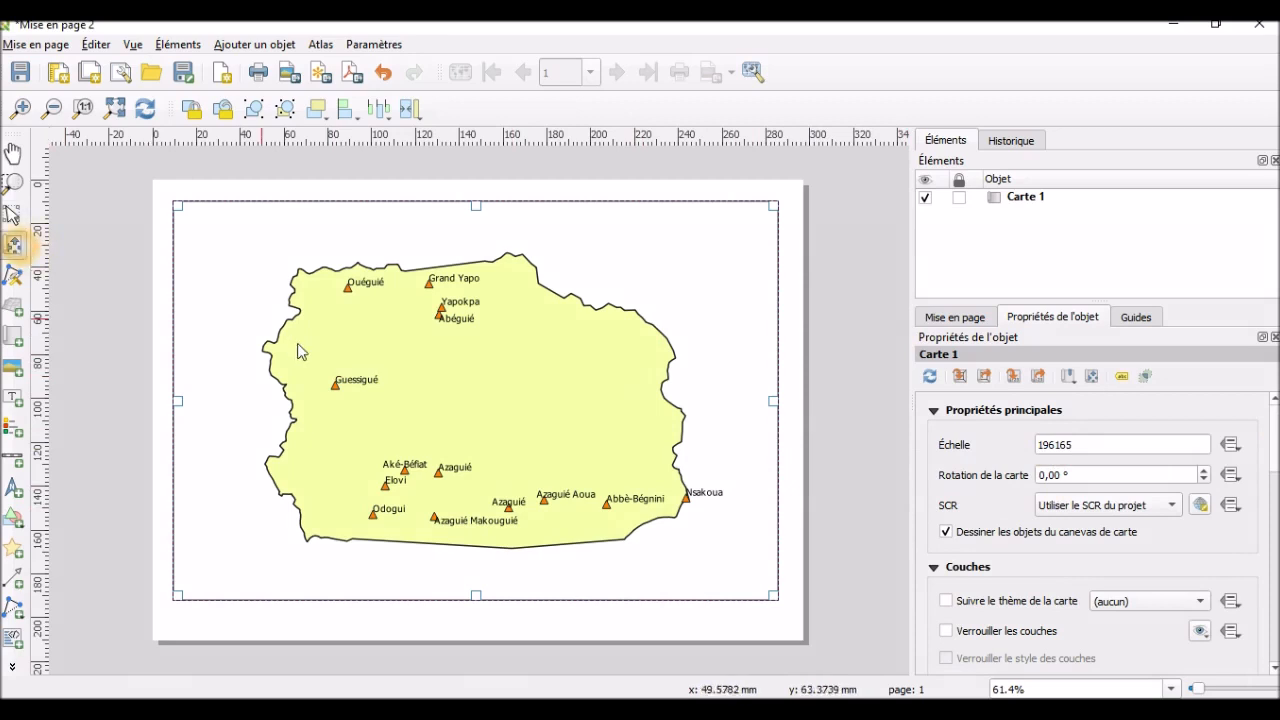
{"action": "left_click_drag", "start_coordinate": [465, 395], "coordinate": [446, 422]}
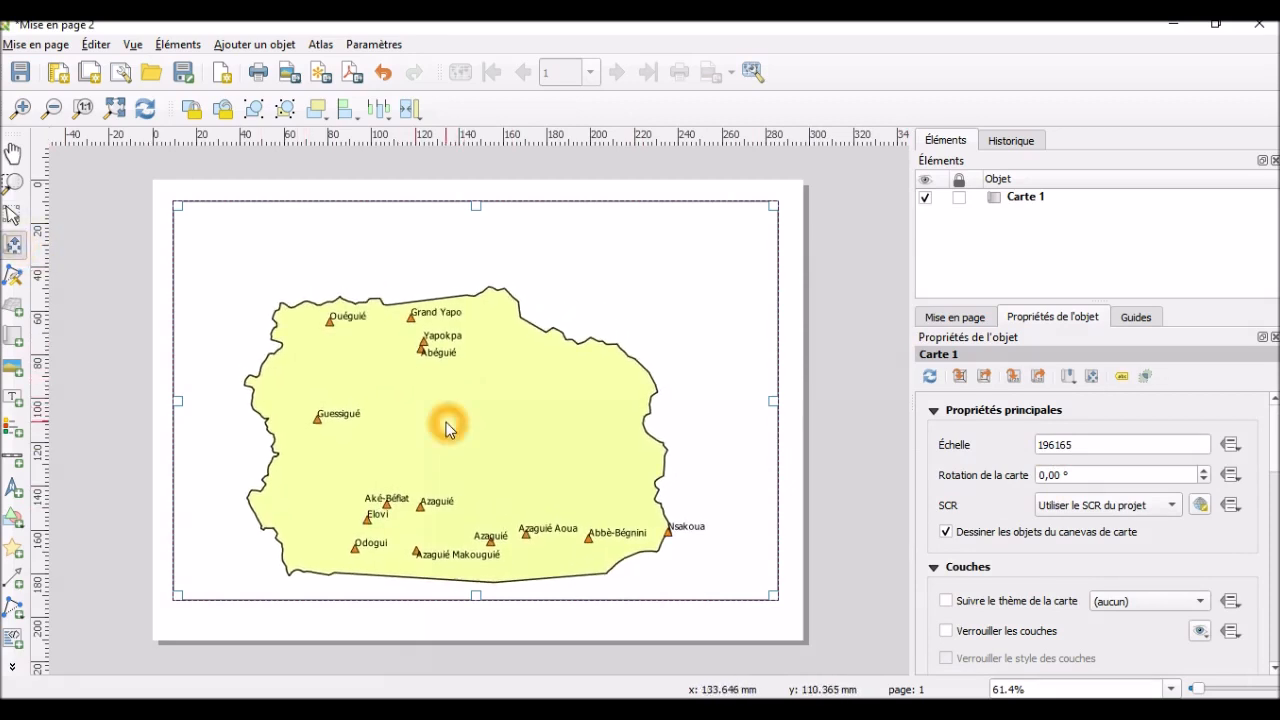
Step: Set the layout map's scale to 176096 and shift the map content up and to the left within the frame
{"action": "left_click", "coordinate": [1045, 444]}
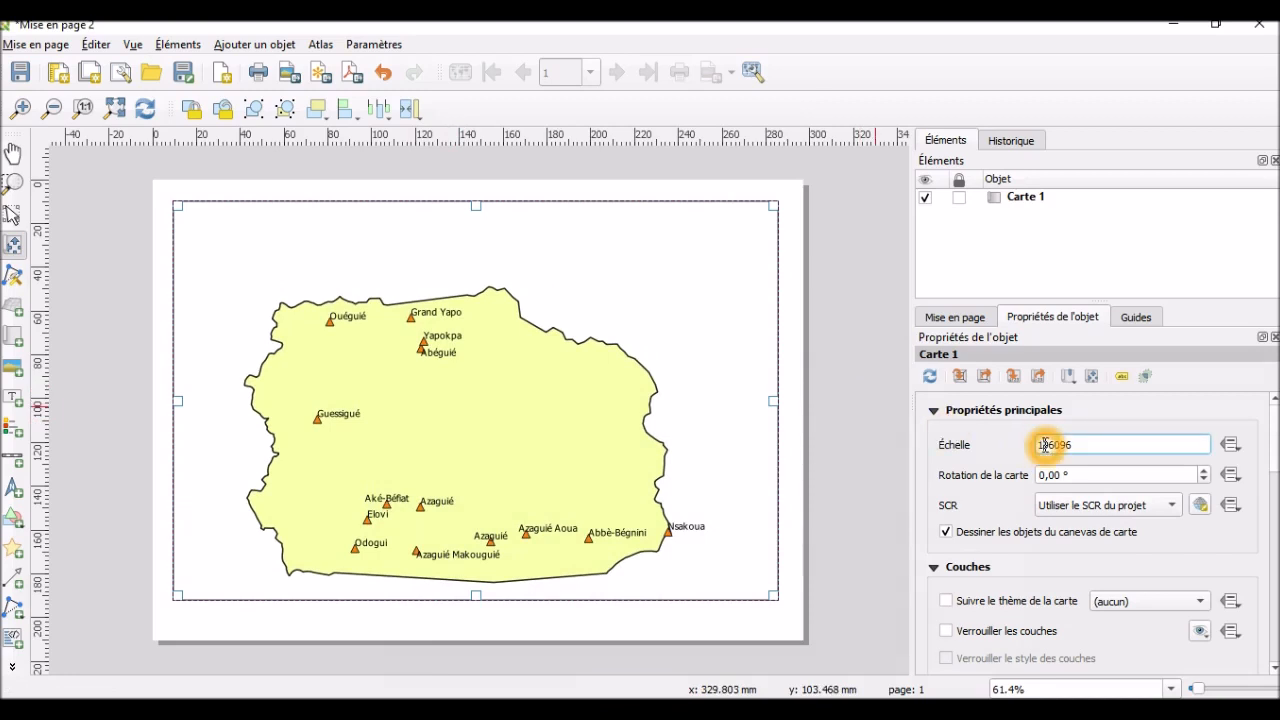
{"action": "left_click", "coordinate": [1050, 449]}
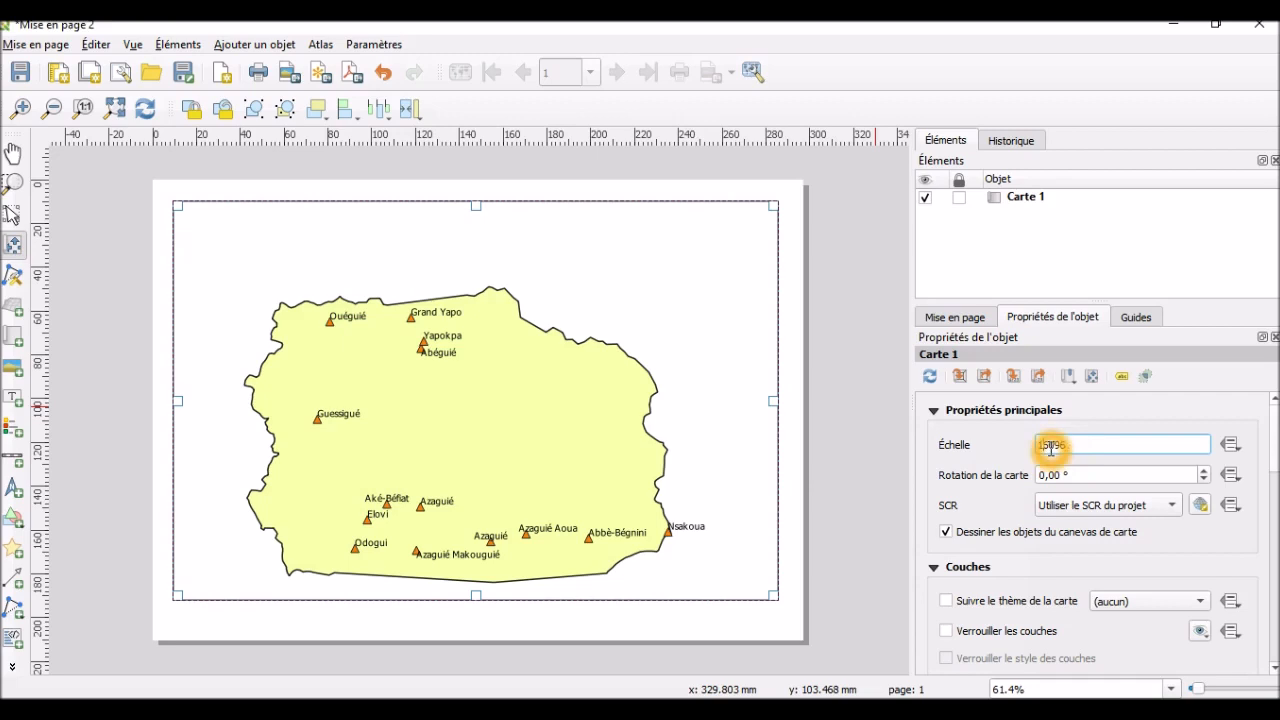
{"action": "key", "text": "Return"}
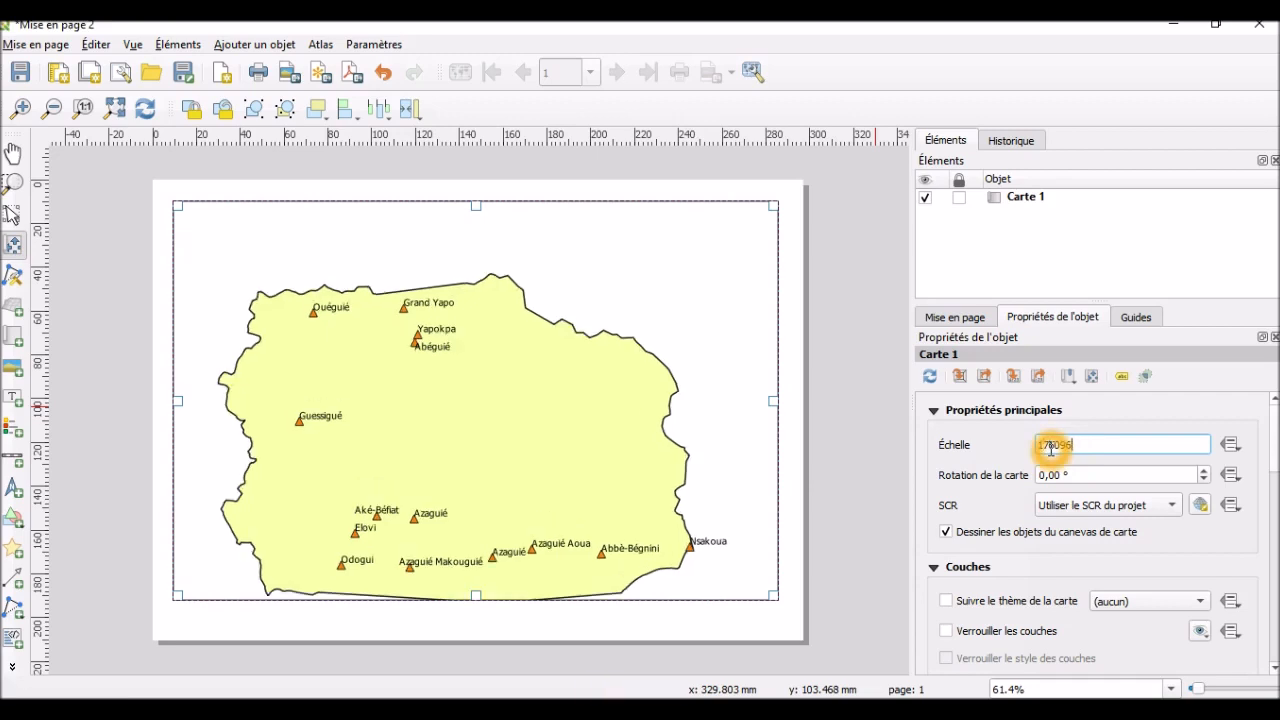
{"action": "left_click", "coordinate": [737, 374]}
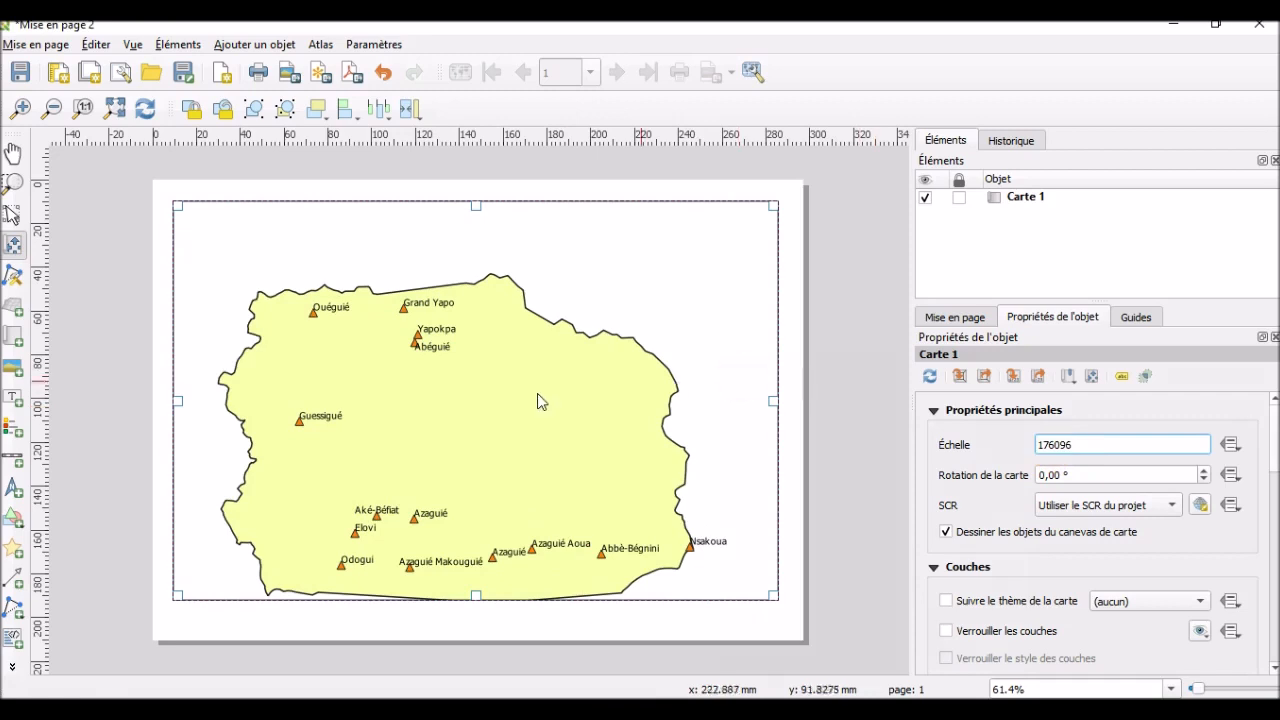
{"action": "left_click_drag", "start_coordinate": [512, 431], "coordinate": [465, 415]}
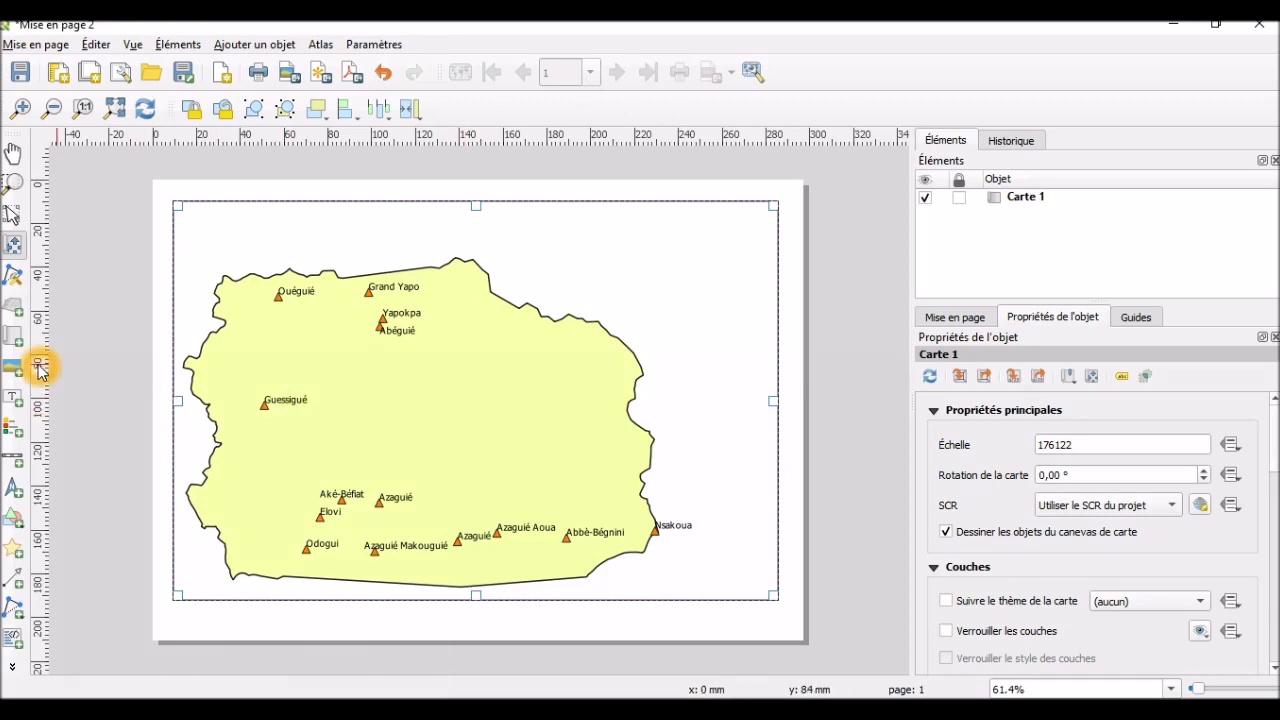
Step: Add a small north arrow in the empty area above the territory's northeast edge, shift it slightly down and enlarge it a little
{"action": "left_click", "coordinate": [15, 487]}
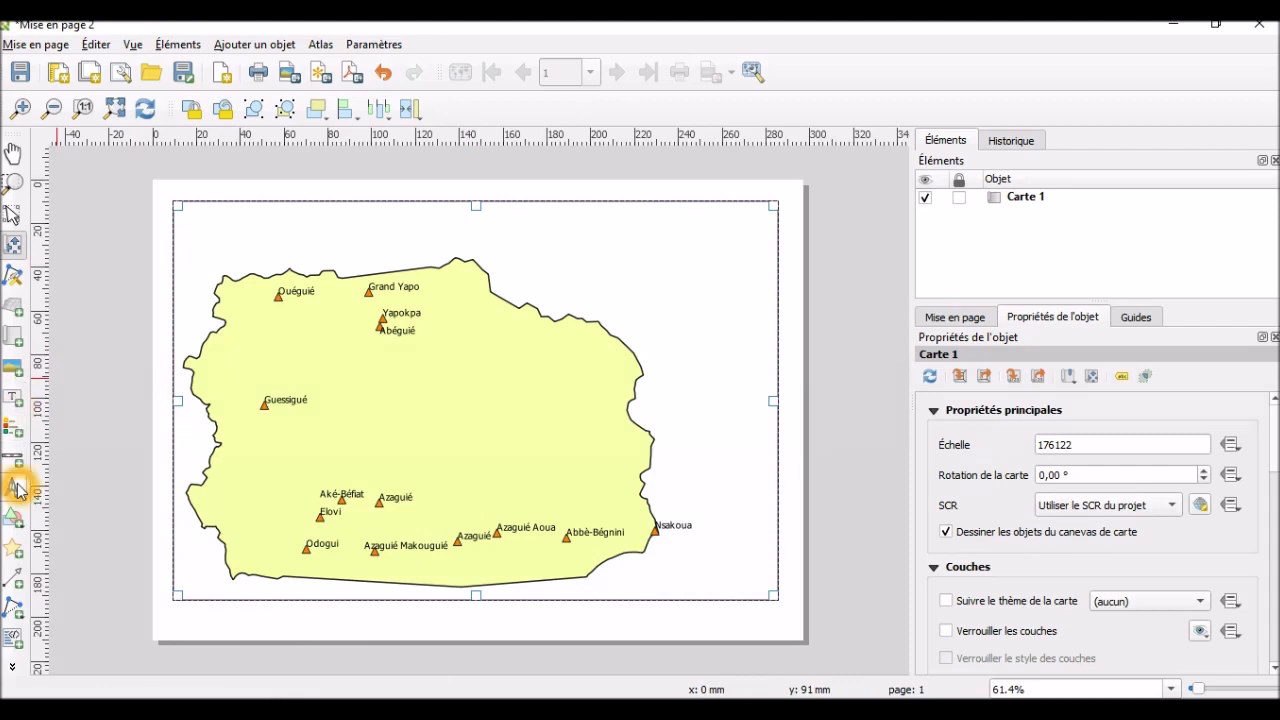
{"action": "left_click", "coordinate": [15, 487]}
{"action": "left_click", "coordinate": [15, 490]}
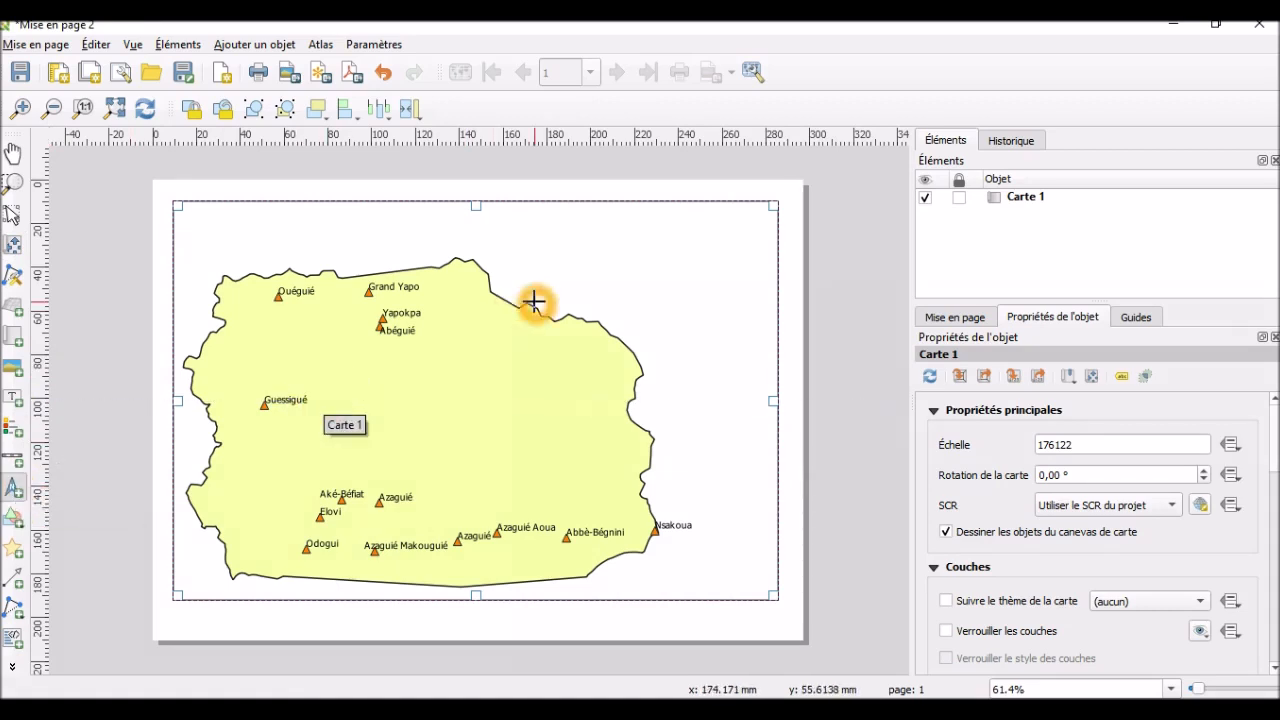
{"action": "left_click_drag", "start_coordinate": [554, 234], "coordinate": [578, 268]}
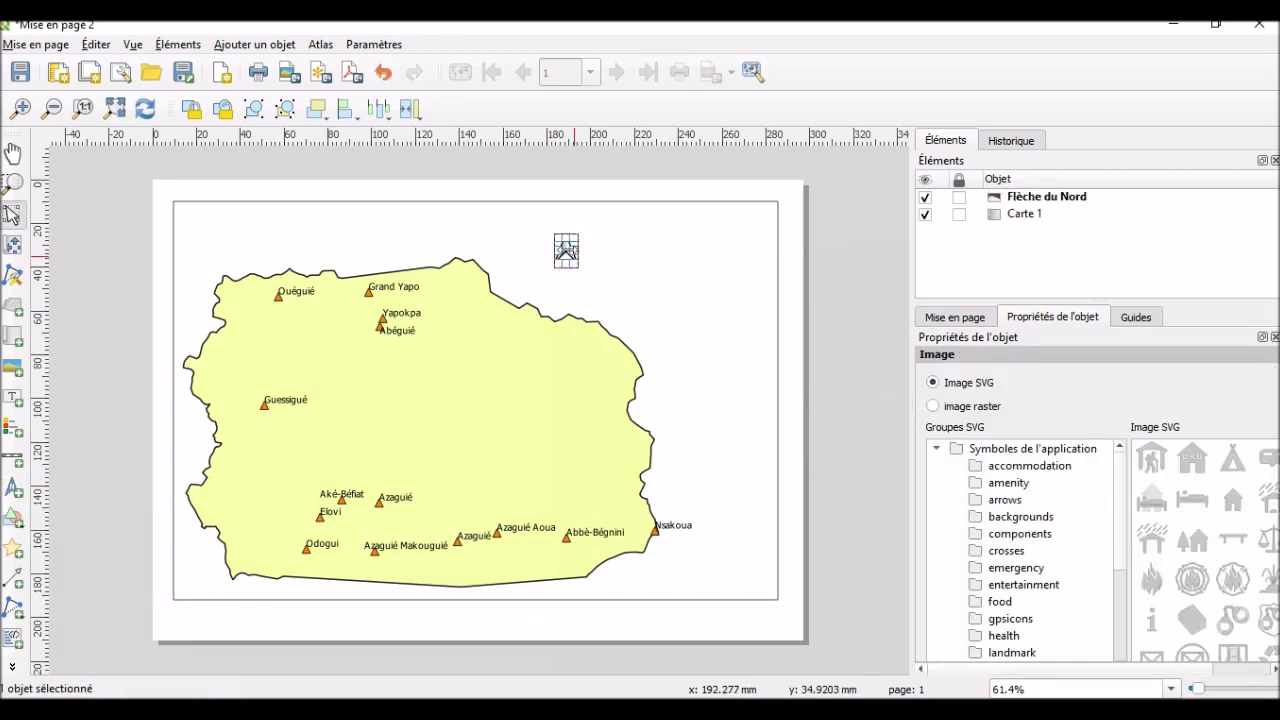
{"action": "left_click_drag", "start_coordinate": [564, 249], "coordinate": [565, 265]}
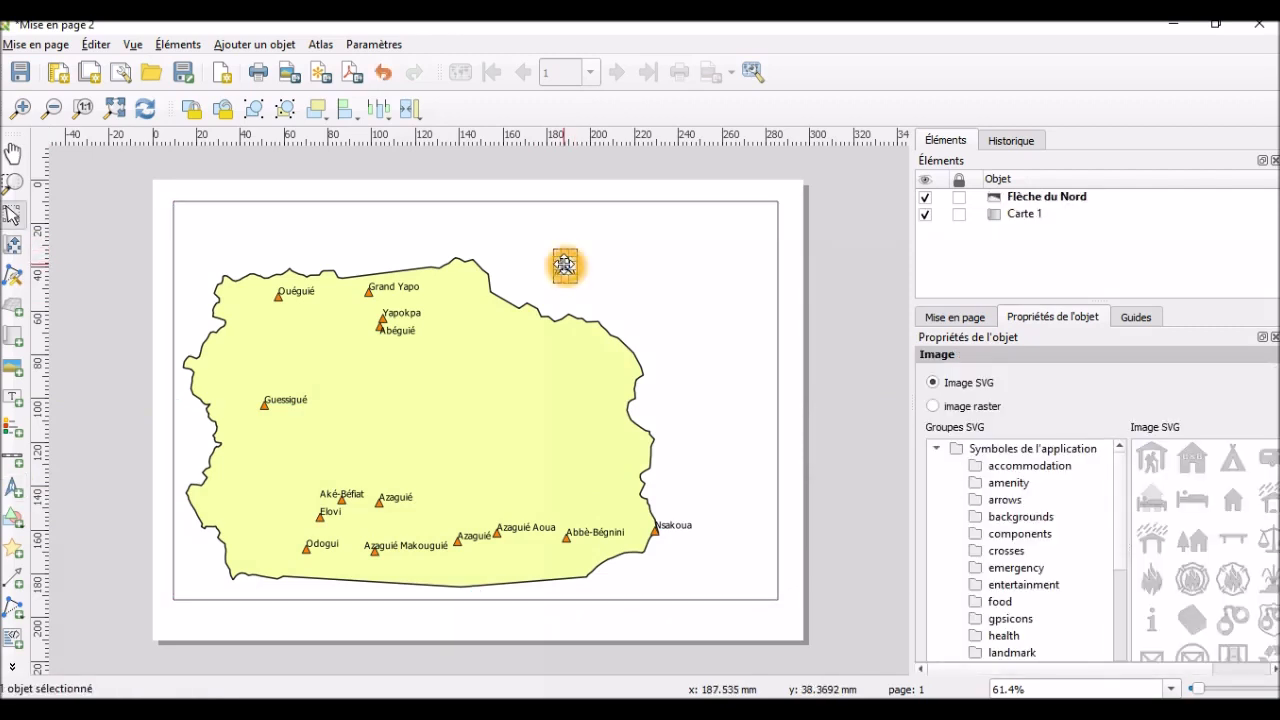
{"action": "left_click_drag", "start_coordinate": [571, 278], "coordinate": [575, 287]}
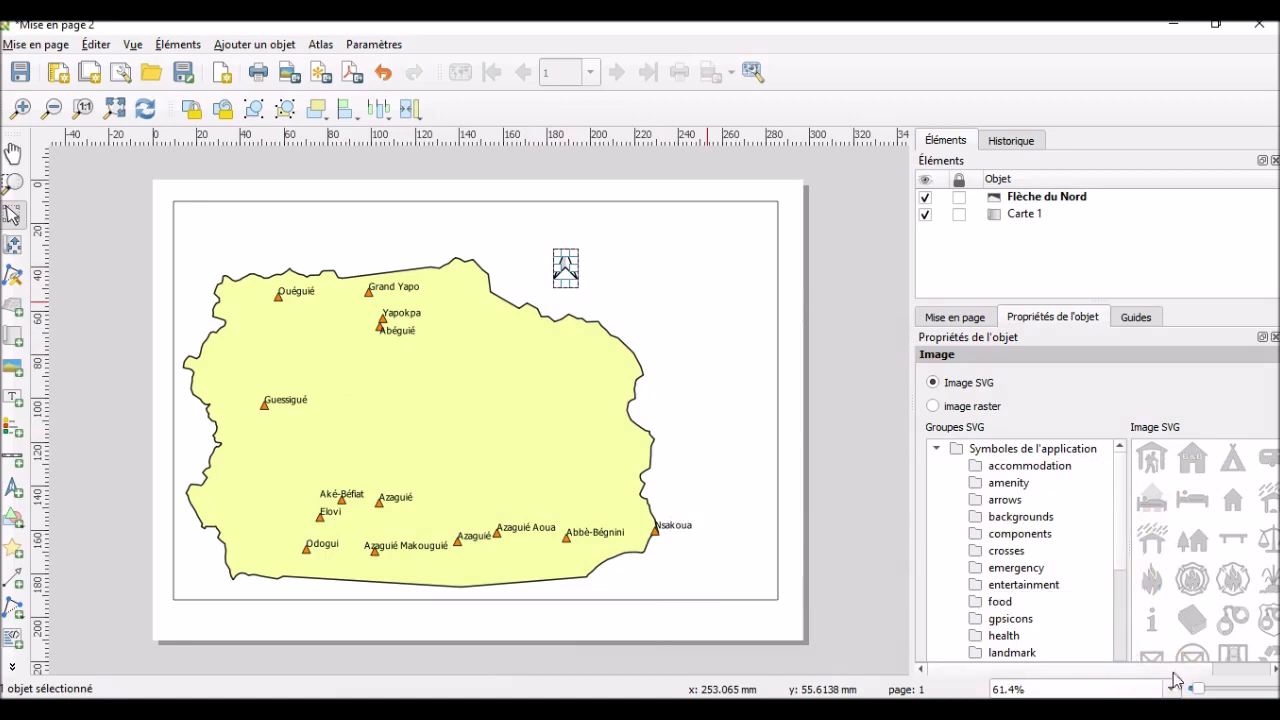
Step: Change the north arrow's SVG image to the black eight-pointed star, and slightly adjust the arrow's size and position
{"action": "left_click_drag", "start_coordinate": [1163, 673], "coordinate": [1219, 670]}
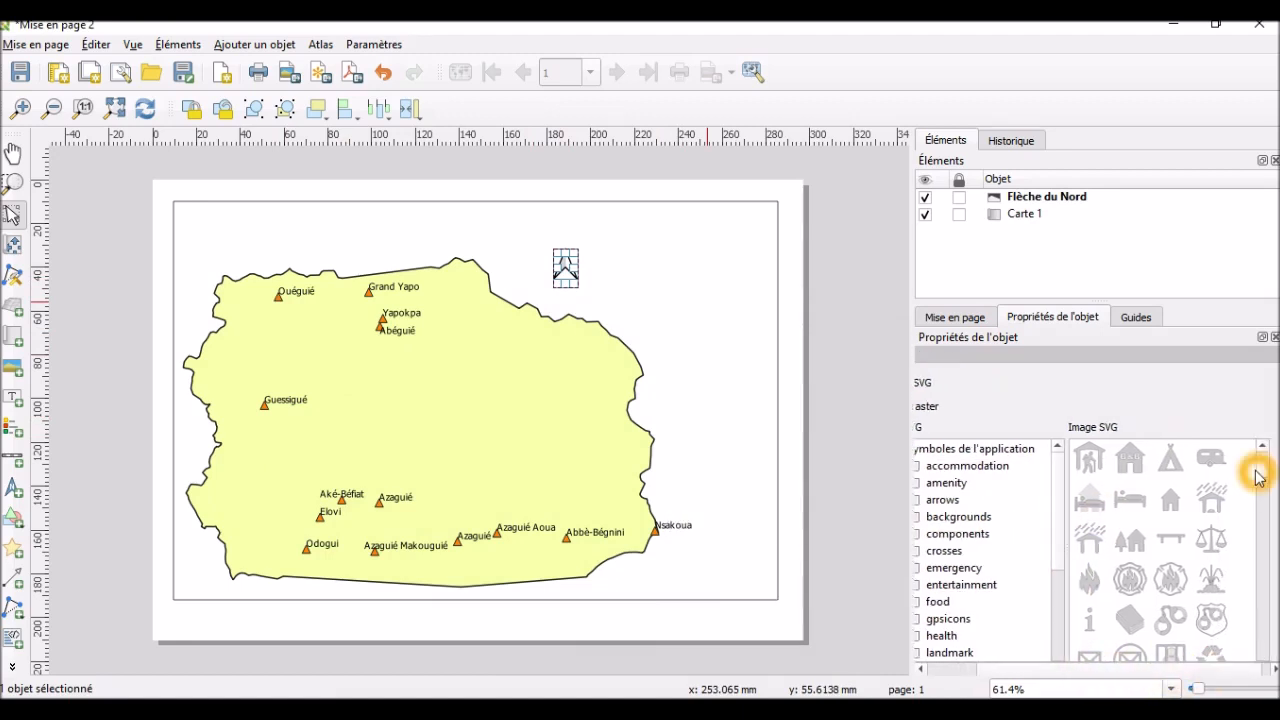
{"action": "scroll", "coordinate": [1266, 510], "scroll_direction": "down", "scroll_amount": 2}
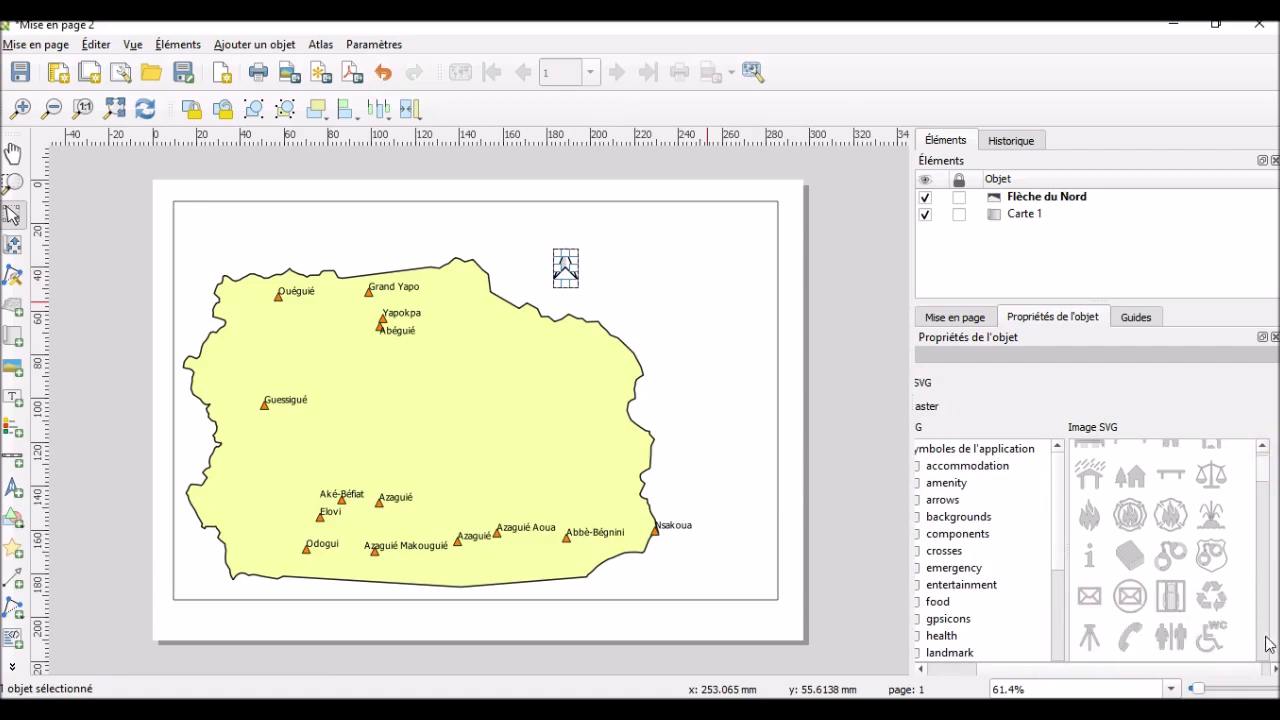
{"action": "scroll", "coordinate": [1266, 640], "scroll_direction": "down", "scroll_amount": 10}
{"action": "left_click_drag", "start_coordinate": [1266, 634], "coordinate": [1266, 661]}
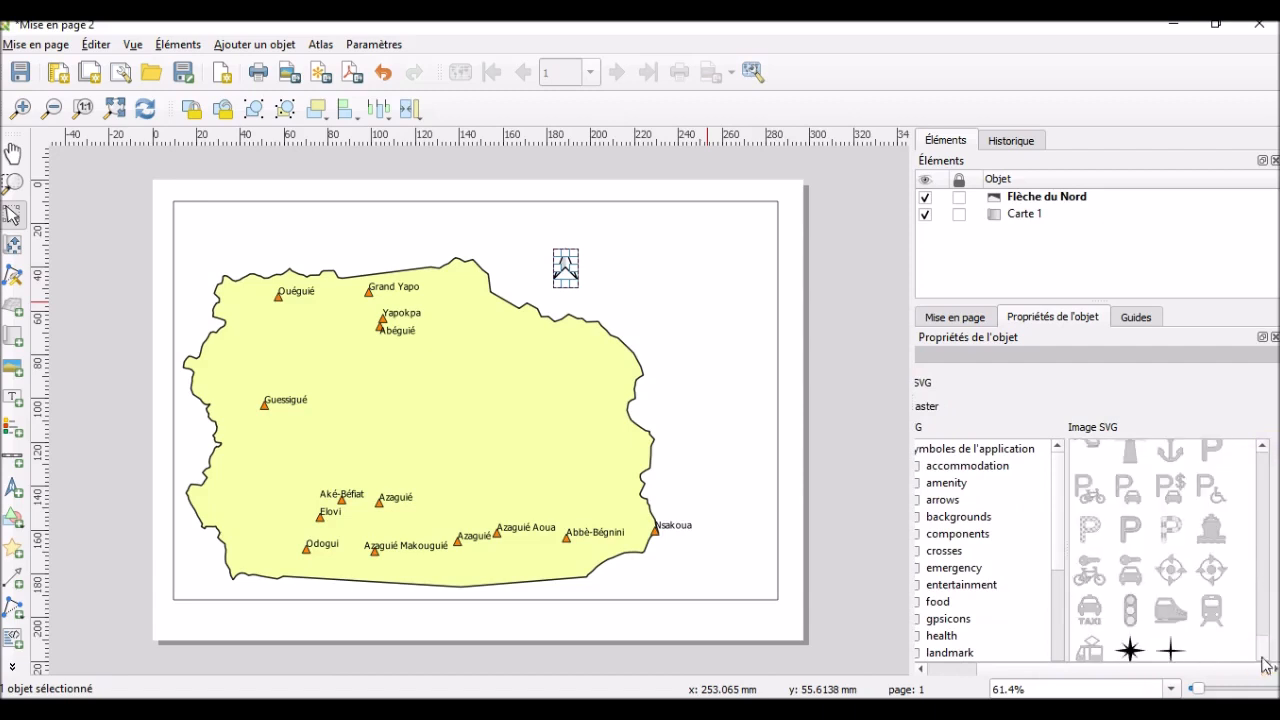
{"action": "left_click", "coordinate": [1129, 654]}
{"action": "left_click_drag", "start_coordinate": [579, 287], "coordinate": [565, 276]}
{"action": "left_click", "coordinate": [569, 265]}
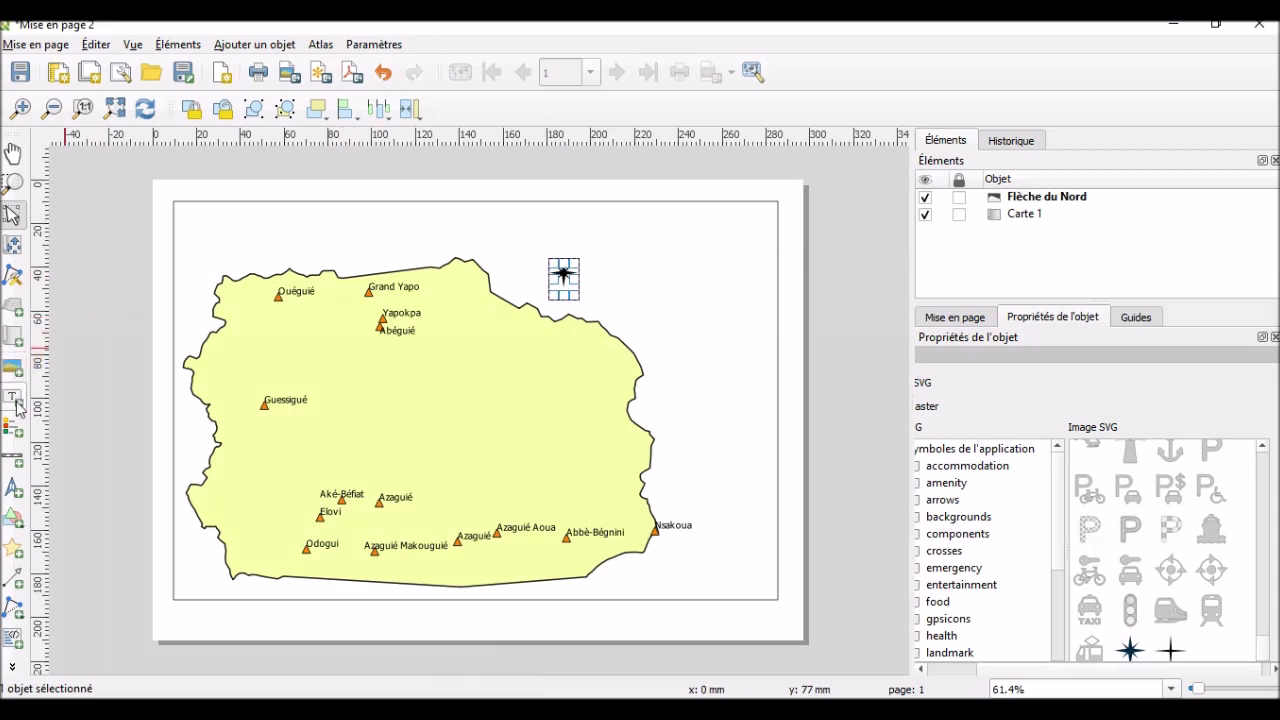
Step: Add a scale bar linked to Carte 1 at the lower-right corner of the map frame
{"action": "left_click", "coordinate": [16, 461]}
{"action": "left_click_drag", "start_coordinate": [618, 580], "coordinate": [748, 581]}
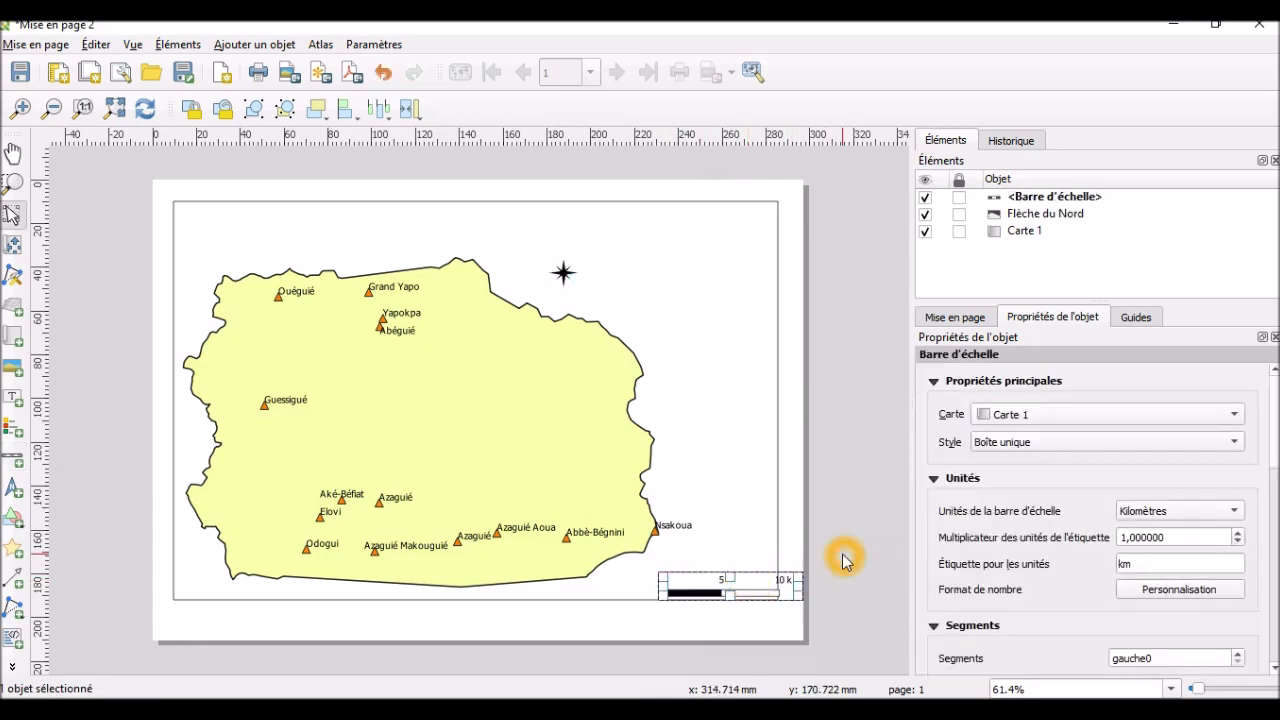
{"action": "left_click_drag", "start_coordinate": [799, 591], "coordinate": [758, 585]}
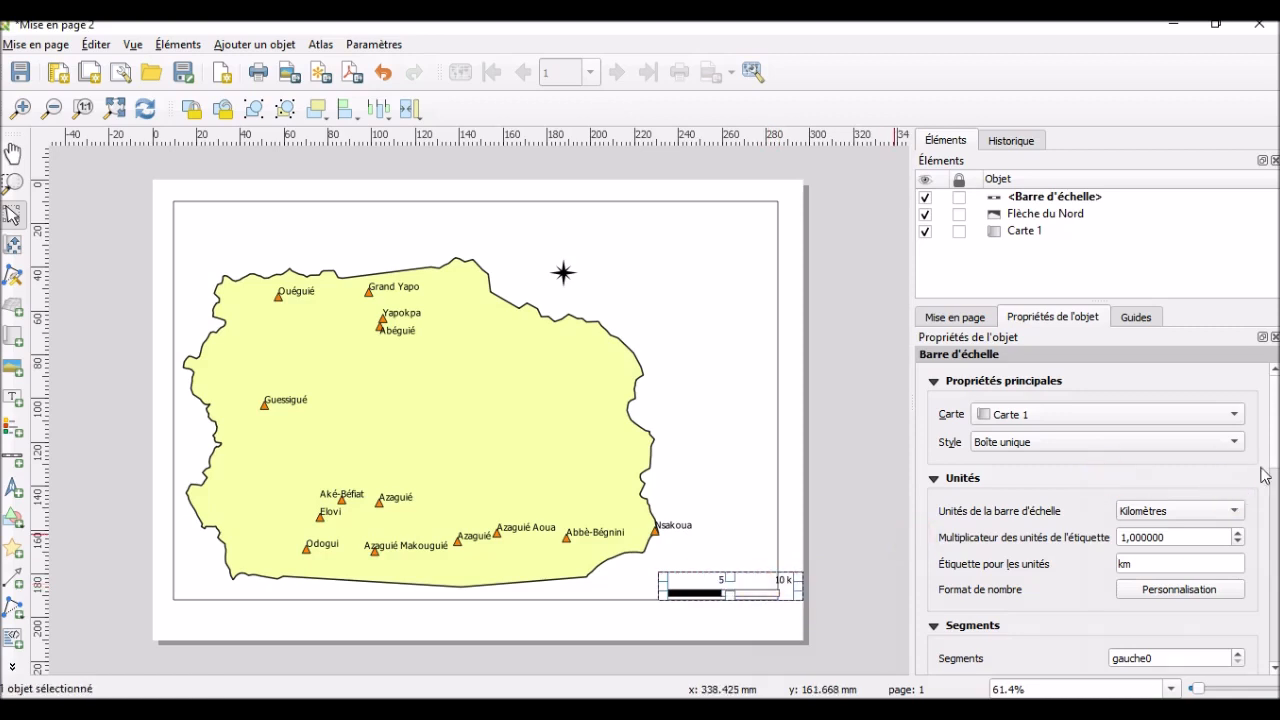
Step: Slightly reduce the scale bar's height, set its style to Boîte double, and shift it left inside the map frame
{"action": "left_click_drag", "start_coordinate": [1275, 454], "coordinate": [1275, 496]}
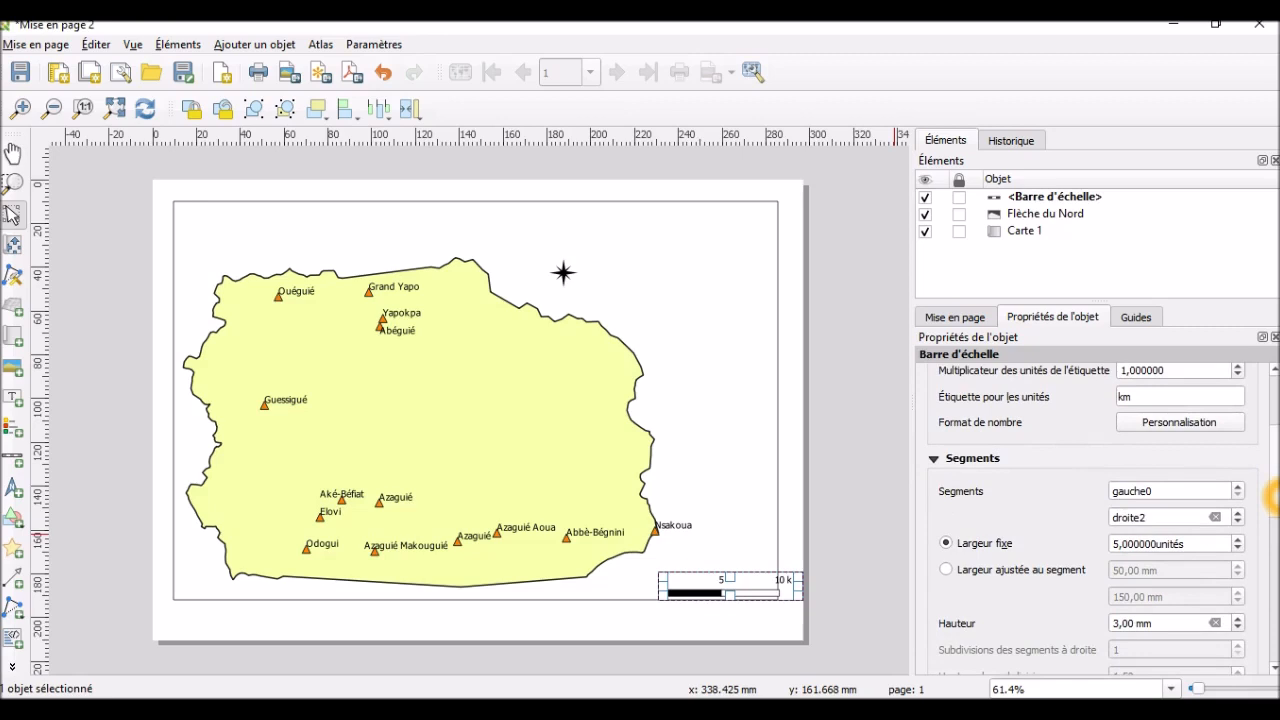
{"action": "left_click", "coordinate": [1239, 629]}
{"action": "left_click_drag", "start_coordinate": [1273, 488], "coordinate": [1274, 430]}
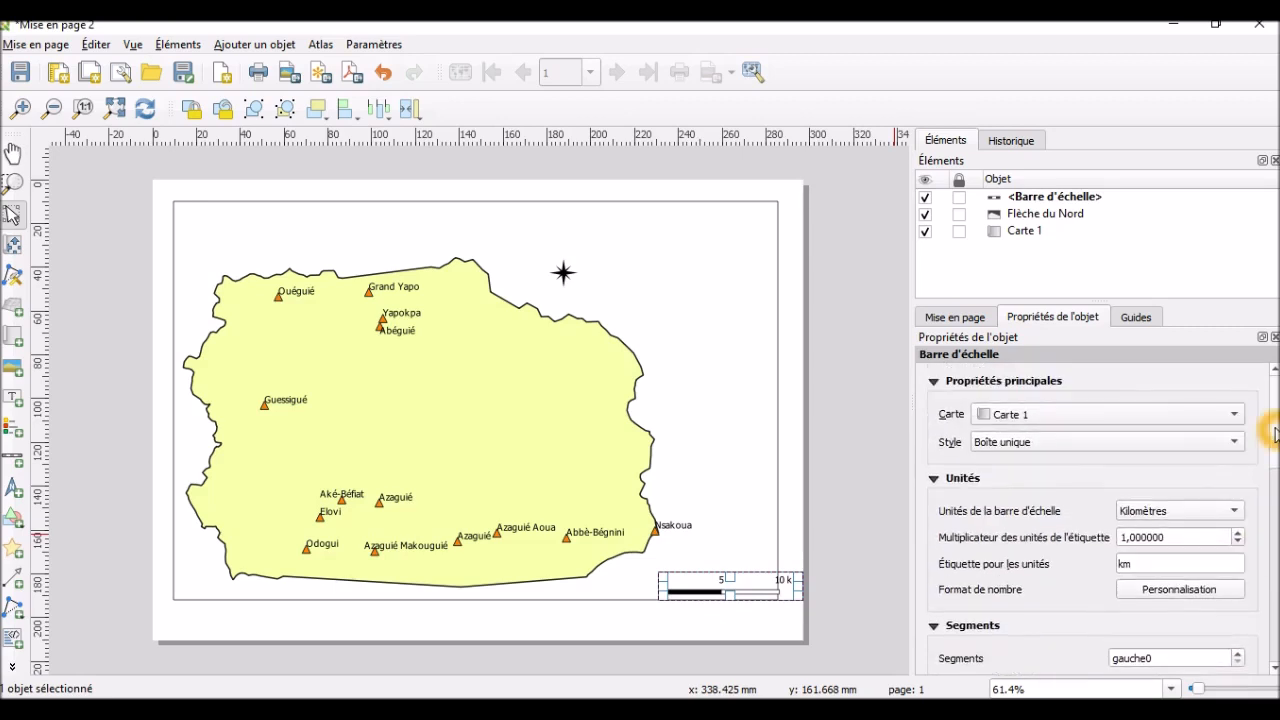
{"action": "left_click", "coordinate": [1235, 442]}
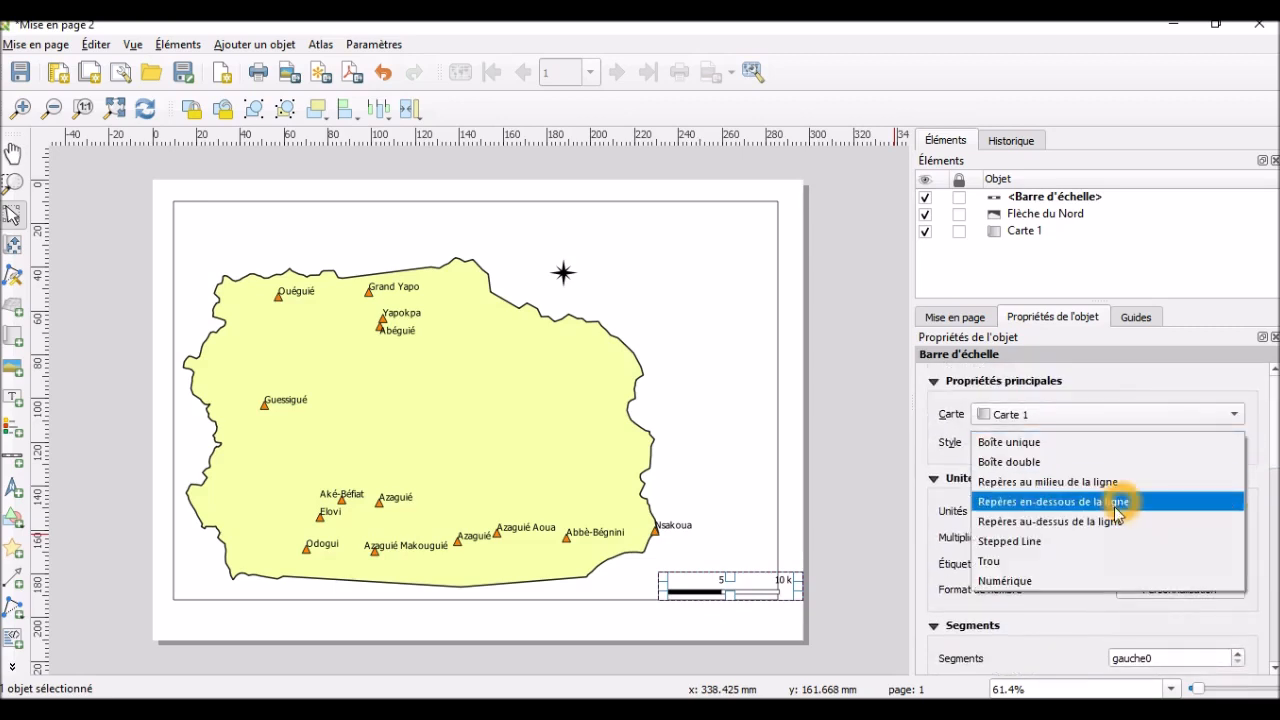
{"action": "left_click", "coordinate": [1068, 461]}
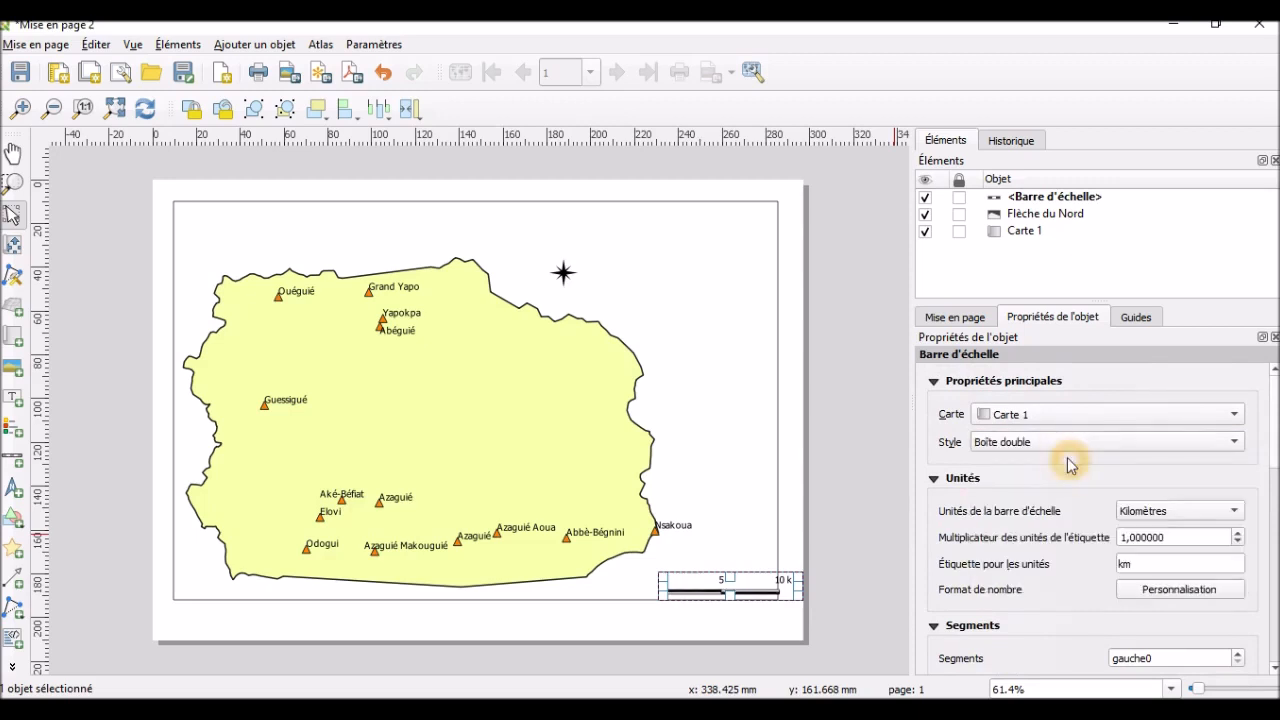
{"action": "left_click_drag", "start_coordinate": [754, 587], "coordinate": [707, 585]}
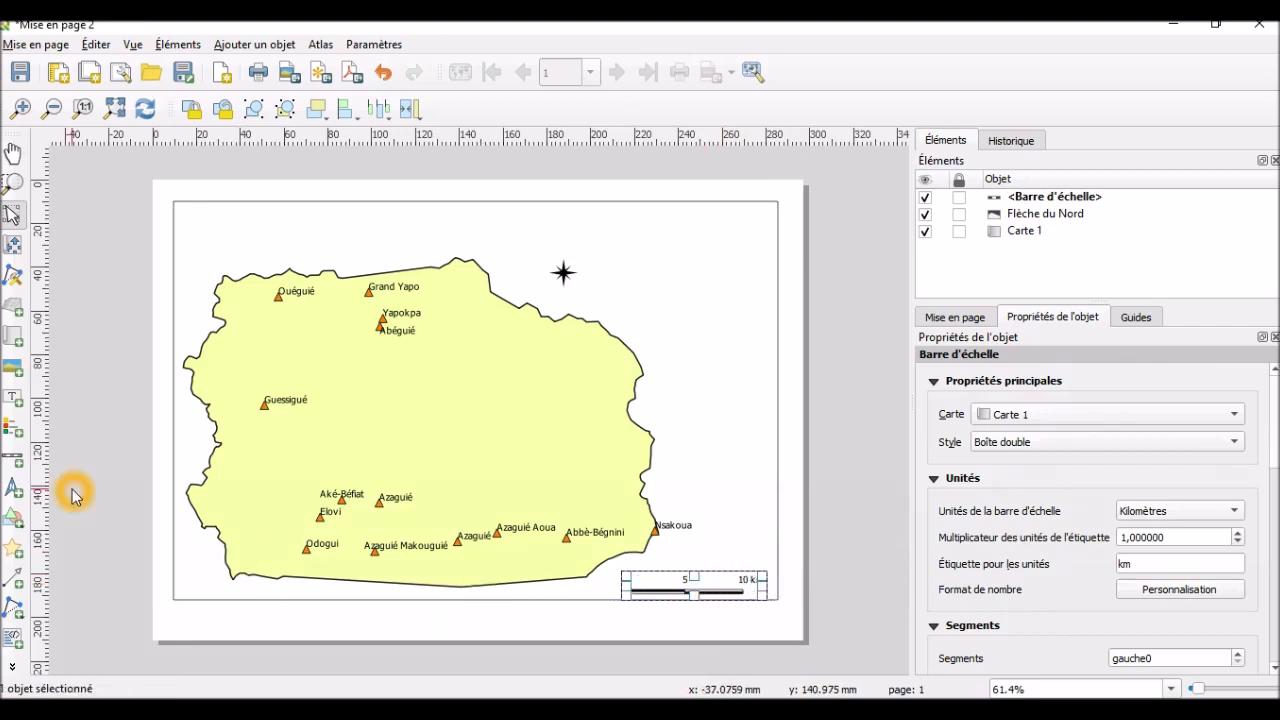
Step: Add a title label about 160 mm wide and 12 mm high above the territory, reading "VILLAGES DE LA SOUS-PREFECTURE D'AZAGUIE"
{"action": "left_click", "coordinate": [16, 400]}
{"action": "left_click", "coordinate": [18, 402]}
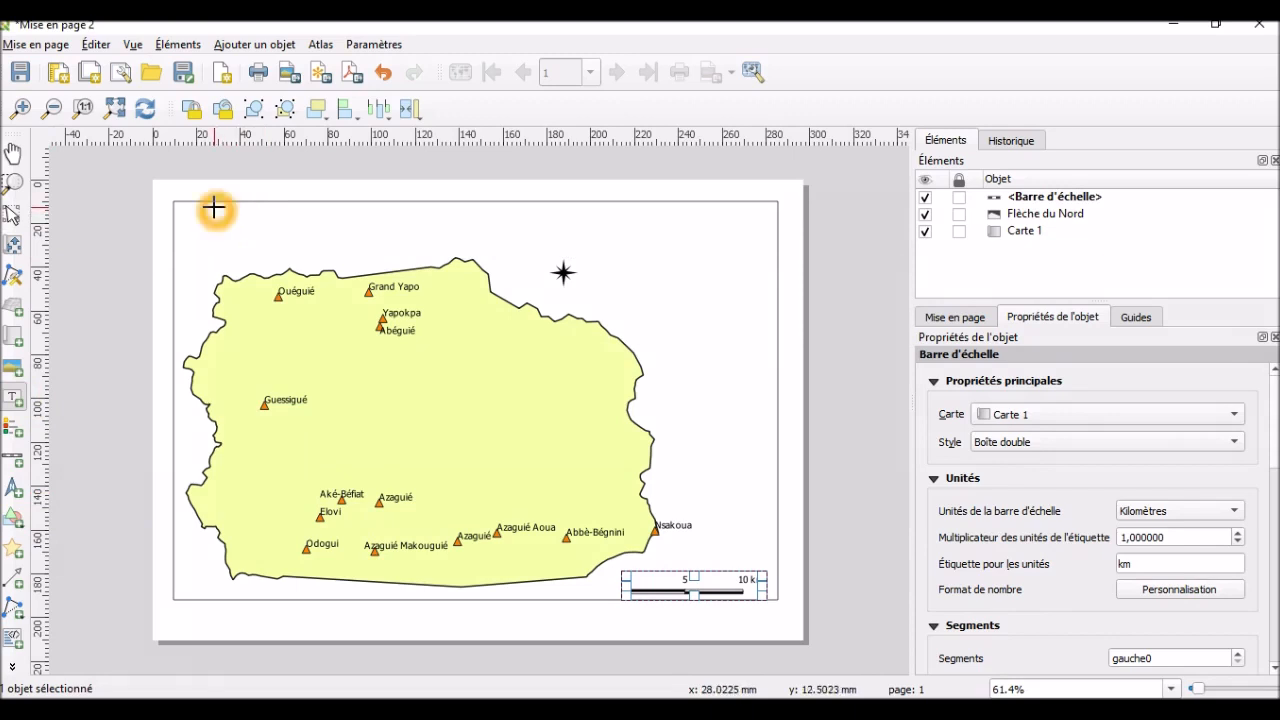
{"action": "left_click_drag", "start_coordinate": [215, 210], "coordinate": [566, 234]}
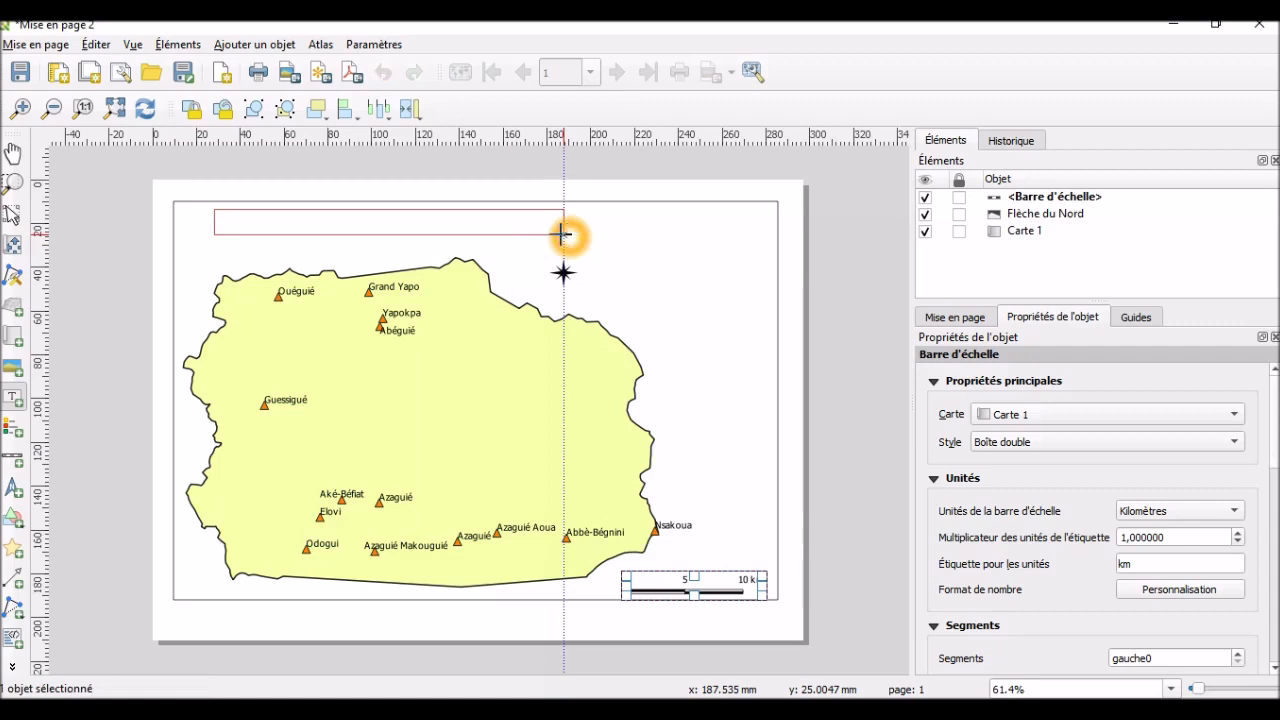
{"action": "left_click_drag", "start_coordinate": [1000, 417], "coordinate": [945, 418]}
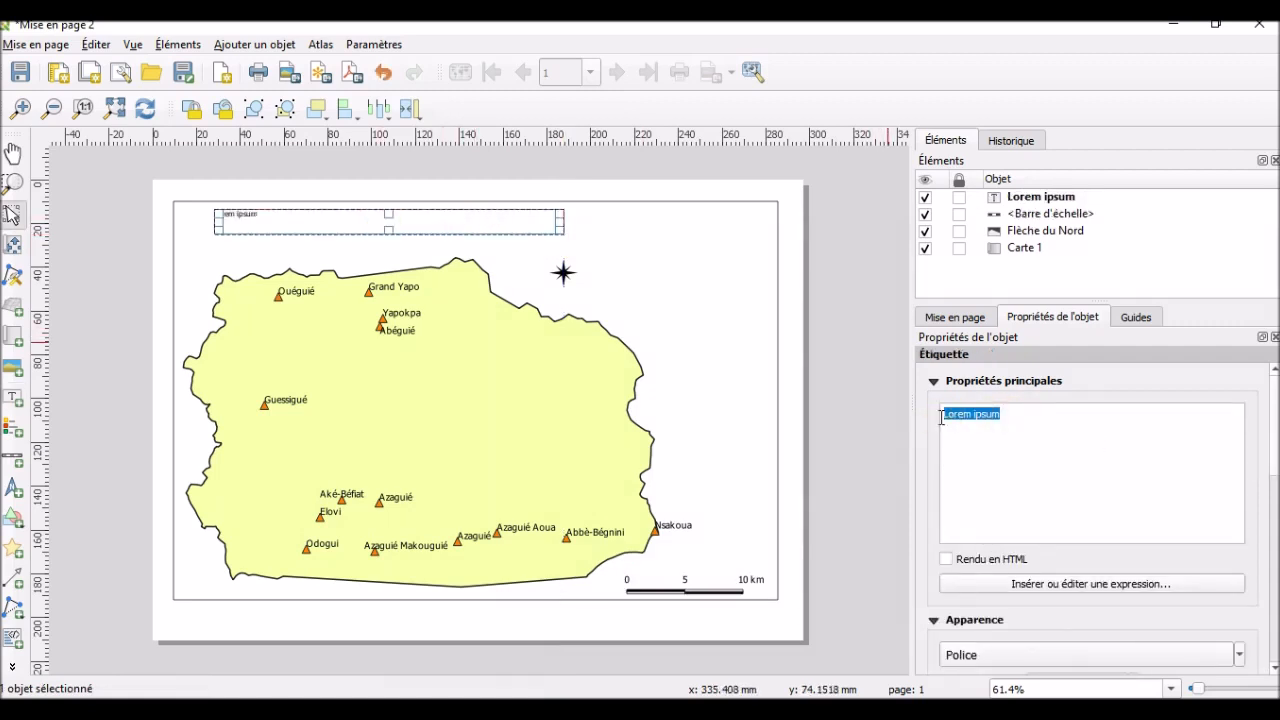
{"action": "type", "text": "VILLAGES DE LA S"}
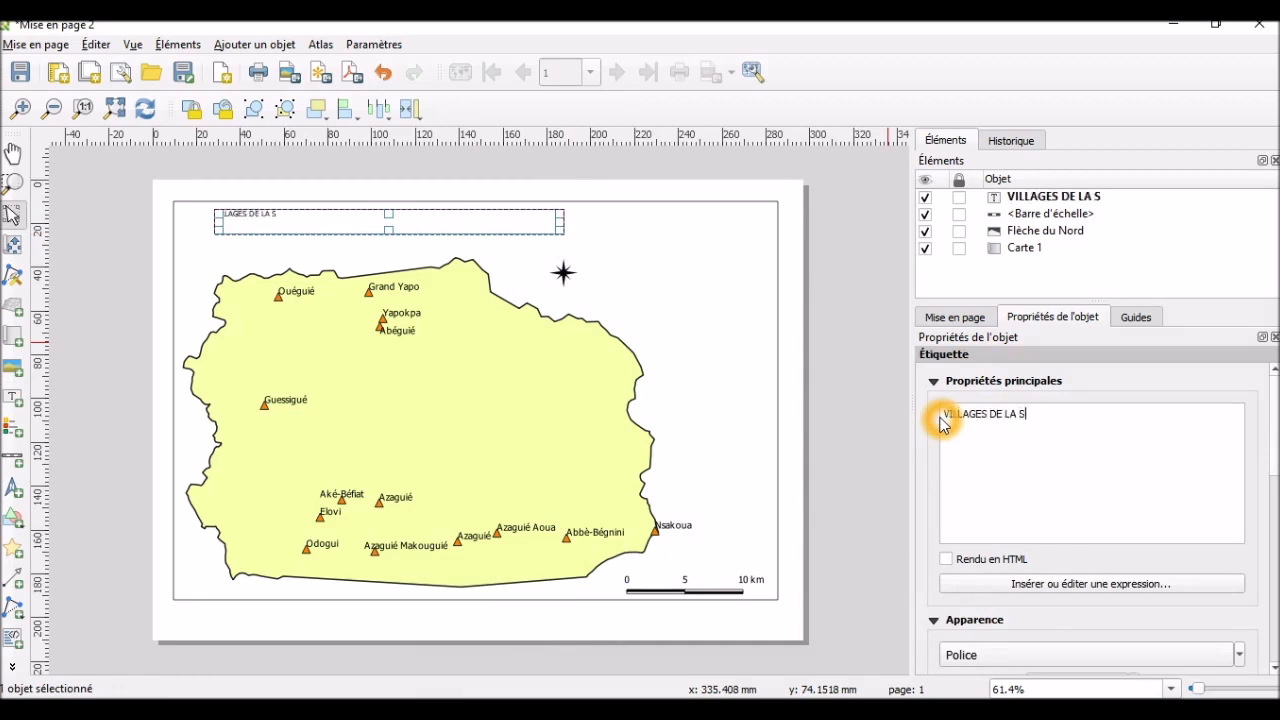
{"action": "type", "text": "OUS-PREFECTURE"}
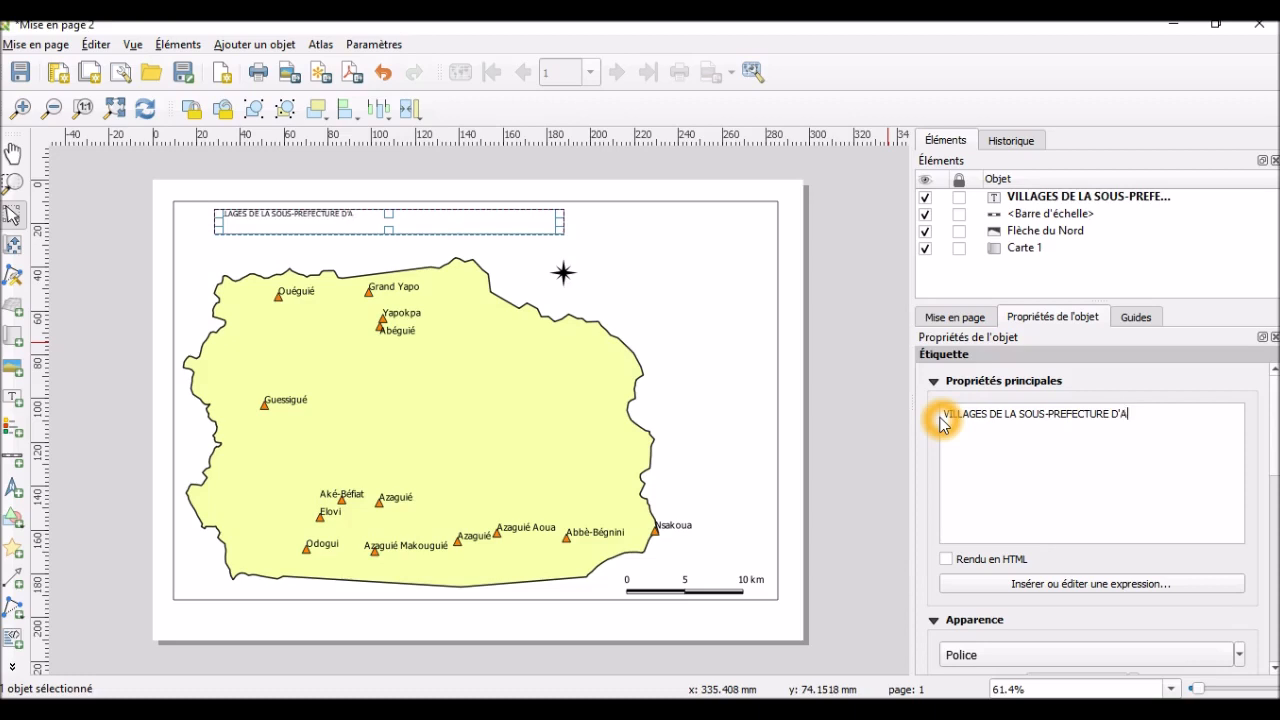
{"action": "type", "text": "D'AZAGUIE"}
{"action": "left_click", "coordinate": [1140, 458]}
Step: Centre the title text horizontally and vertically within its label
{"action": "scroll", "coordinate": [1274, 465], "scroll_direction": "down", "scroll_amount": 3}
{"action": "left_click_drag", "start_coordinate": [1277, 479], "coordinate": [1275, 513]}
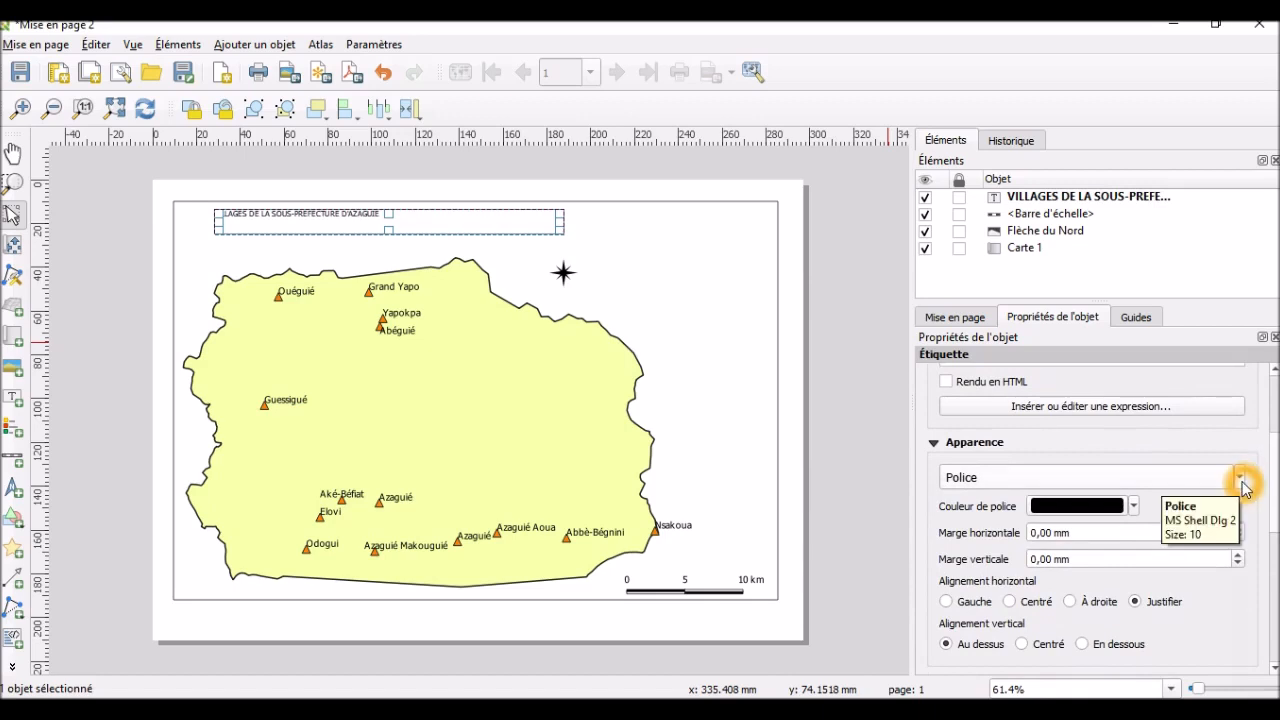
{"action": "left_click", "coordinate": [1012, 601]}
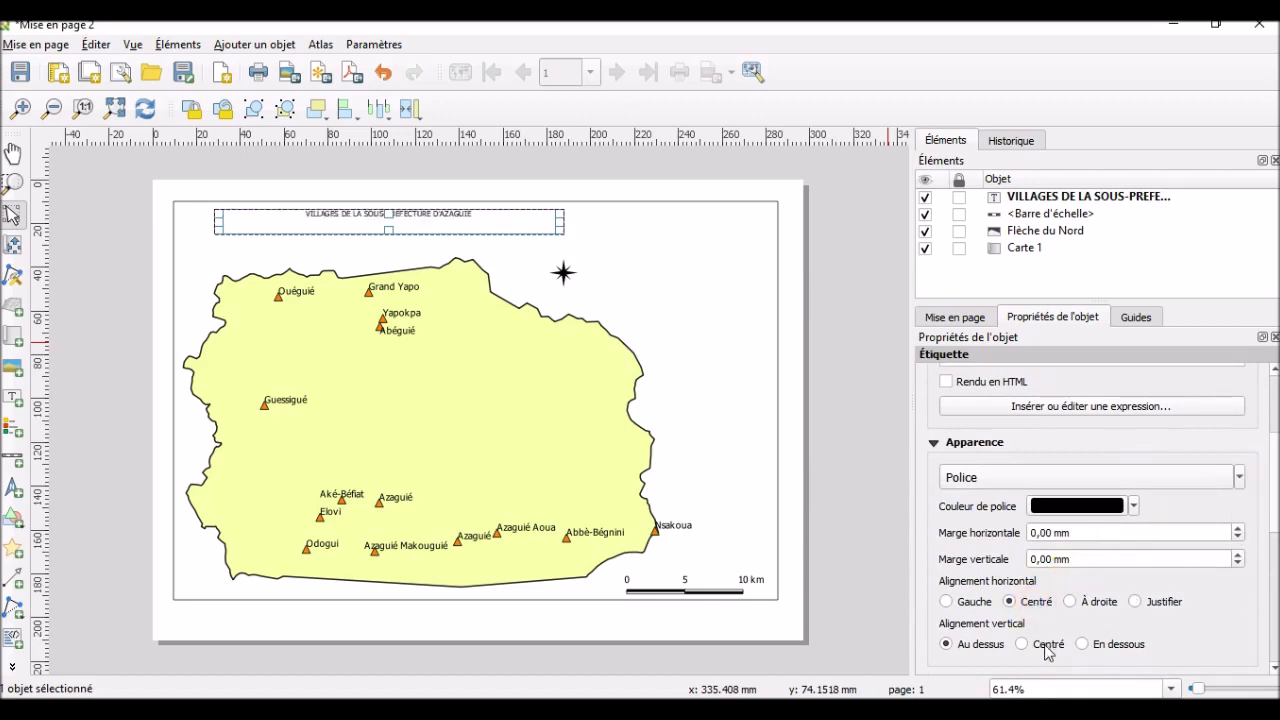
{"action": "left_click", "coordinate": [1046, 646]}
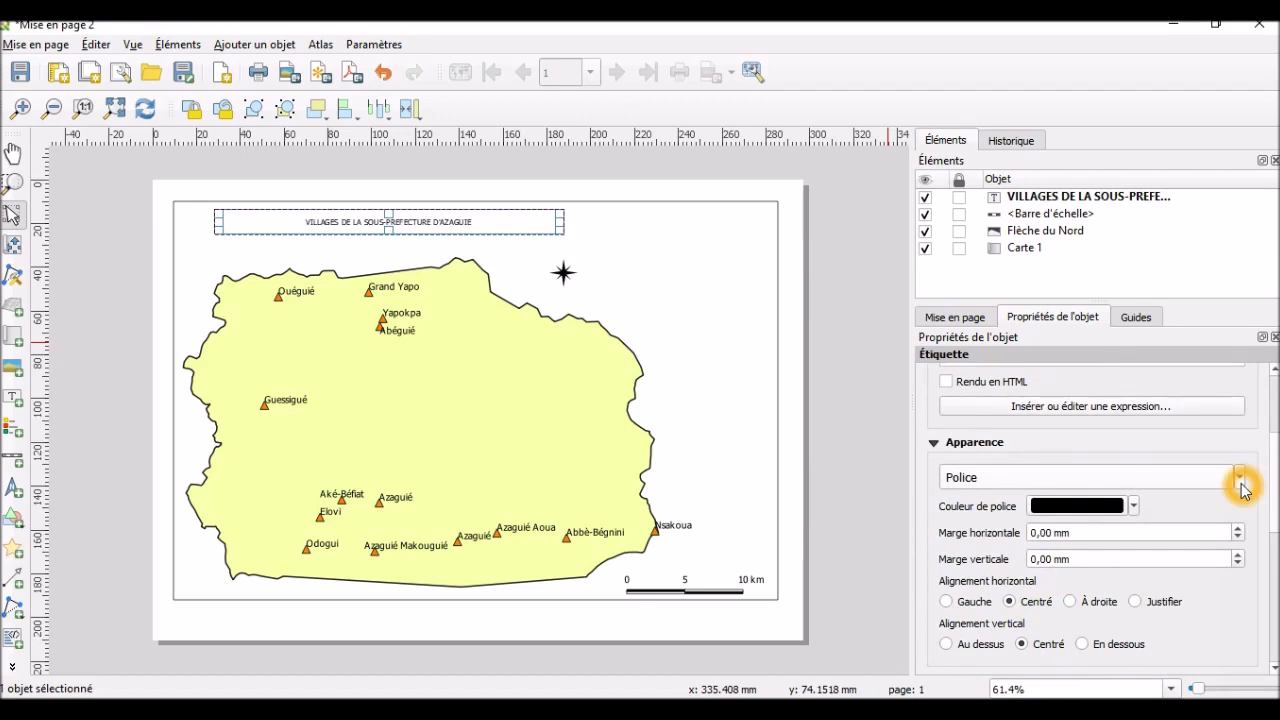
Step: Set the title's font size to 15 pt and its font style to Gras
{"action": "left_click", "coordinate": [1241, 481]}
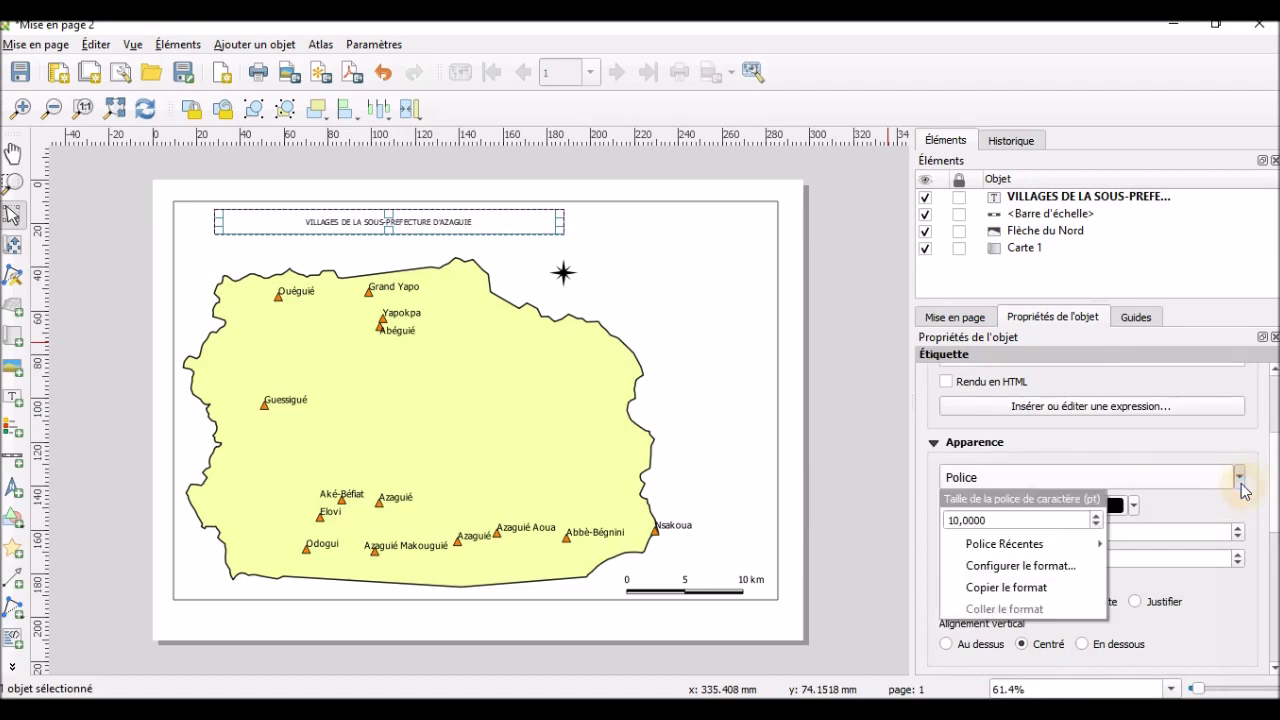
{"action": "left_click", "coordinate": [1097, 517]}
{"action": "left_click", "coordinate": [1097, 517]}
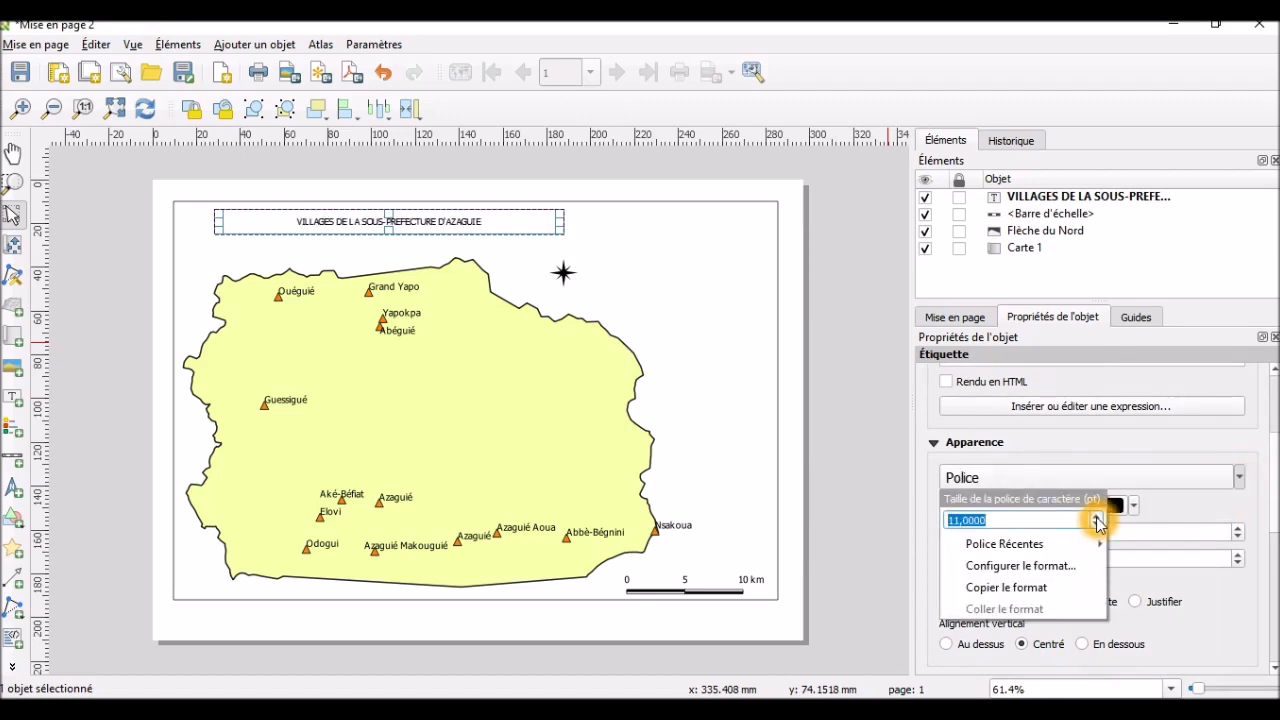
{"action": "left_click", "coordinate": [1097, 517]}
{"action": "left_click", "coordinate": [1097, 517]}
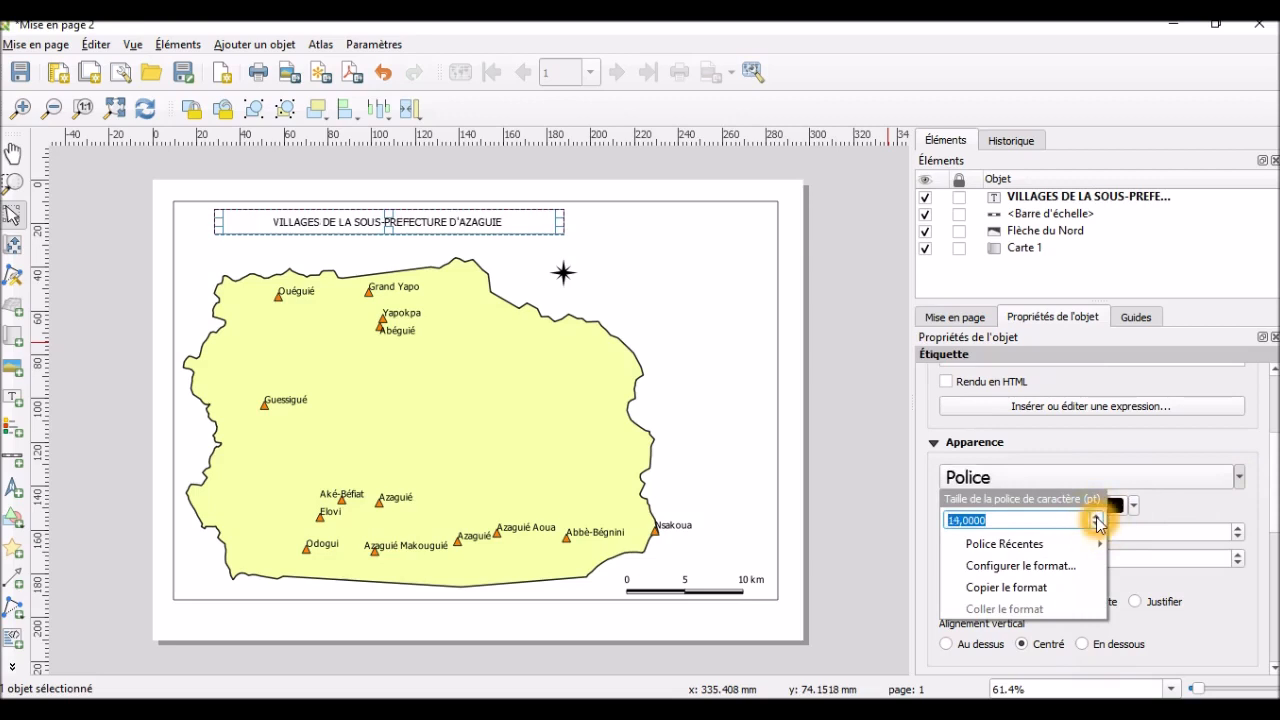
{"action": "left_click", "coordinate": [1097, 517]}
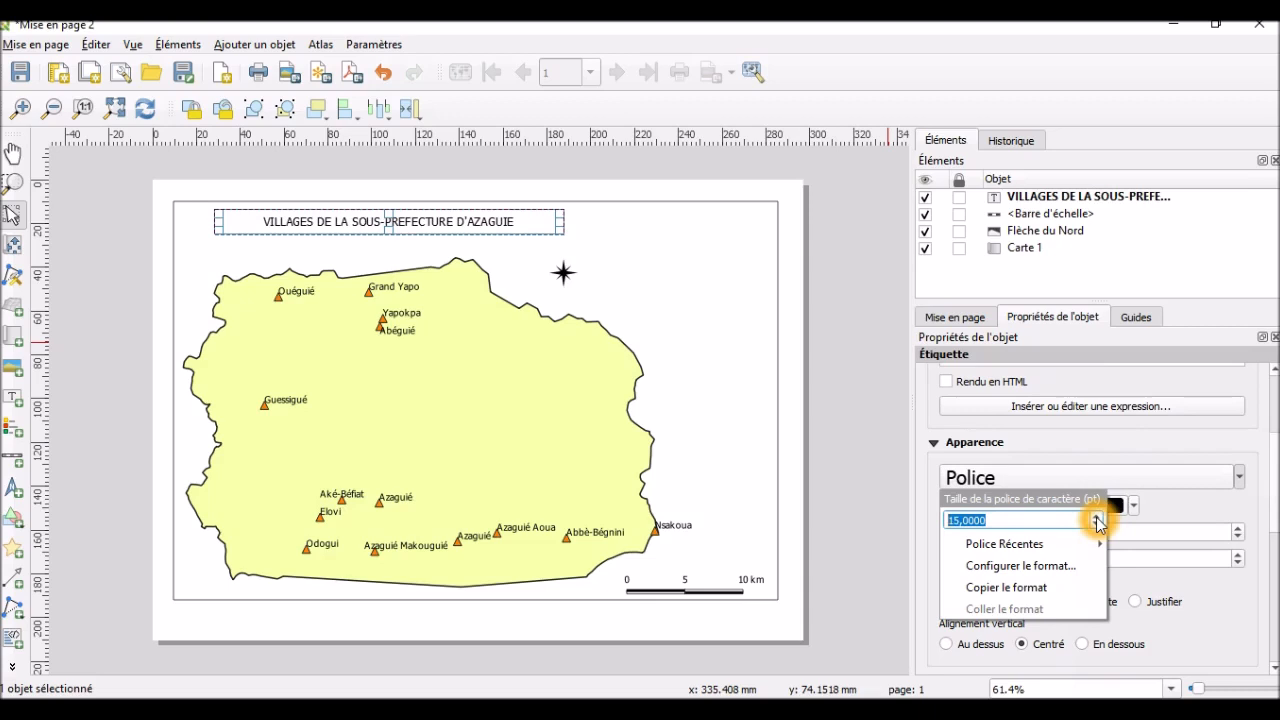
{"action": "left_click", "coordinate": [1217, 503]}
{"action": "left_click", "coordinate": [1167, 475]}
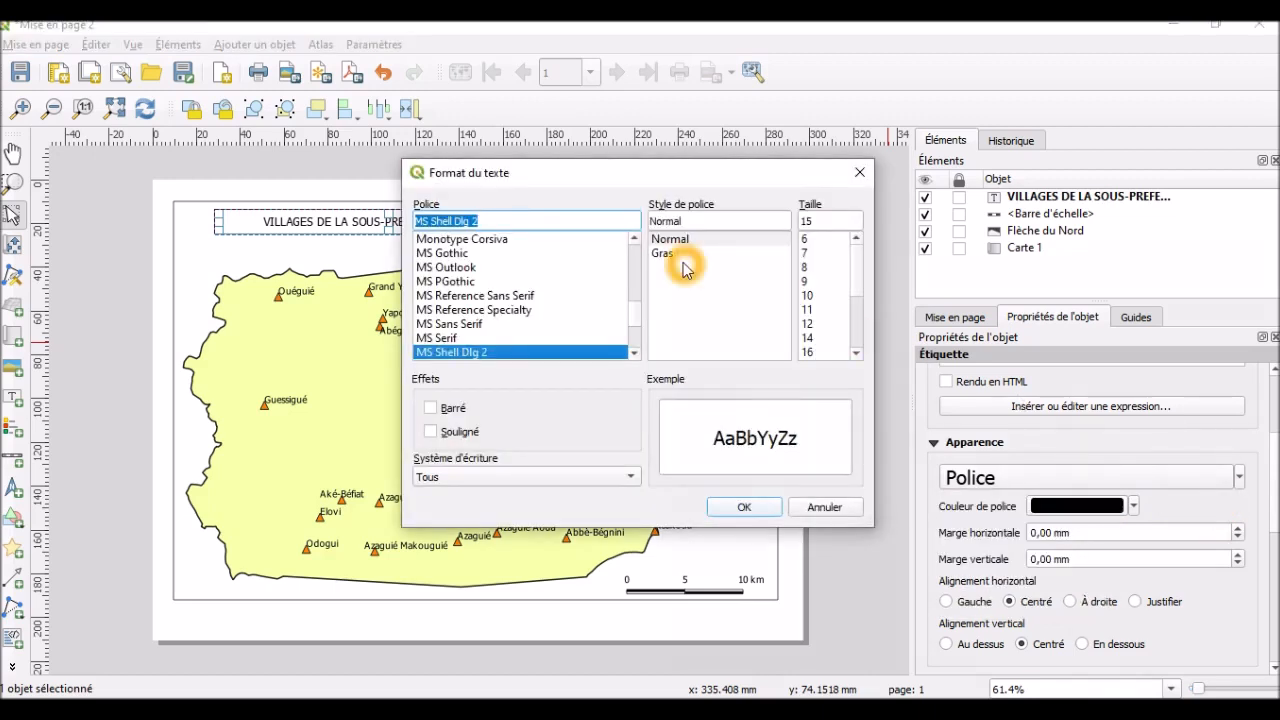
{"action": "left_click", "coordinate": [684, 256]}
{"action": "left_click", "coordinate": [746, 507]}
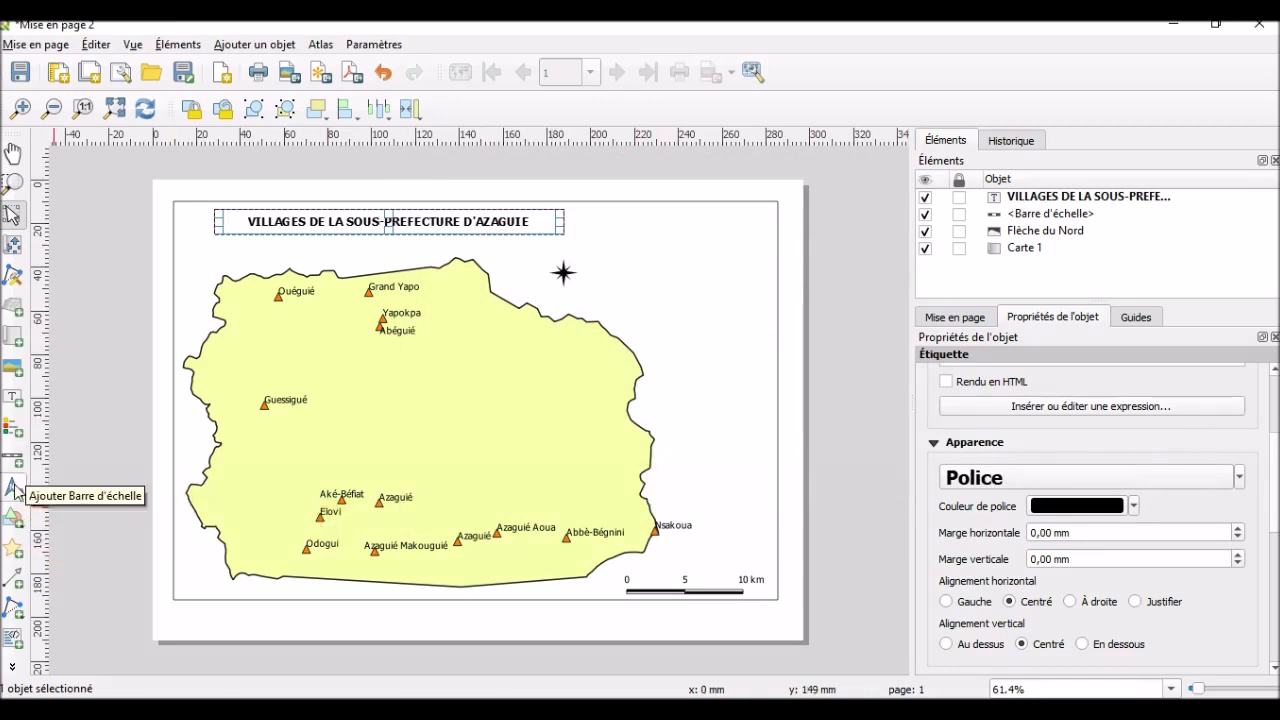
Step: Add a small label below the map frame's lower-left corner reading "Source : CNTIG, 2019"
{"action": "left_click", "coordinate": [15, 401]}
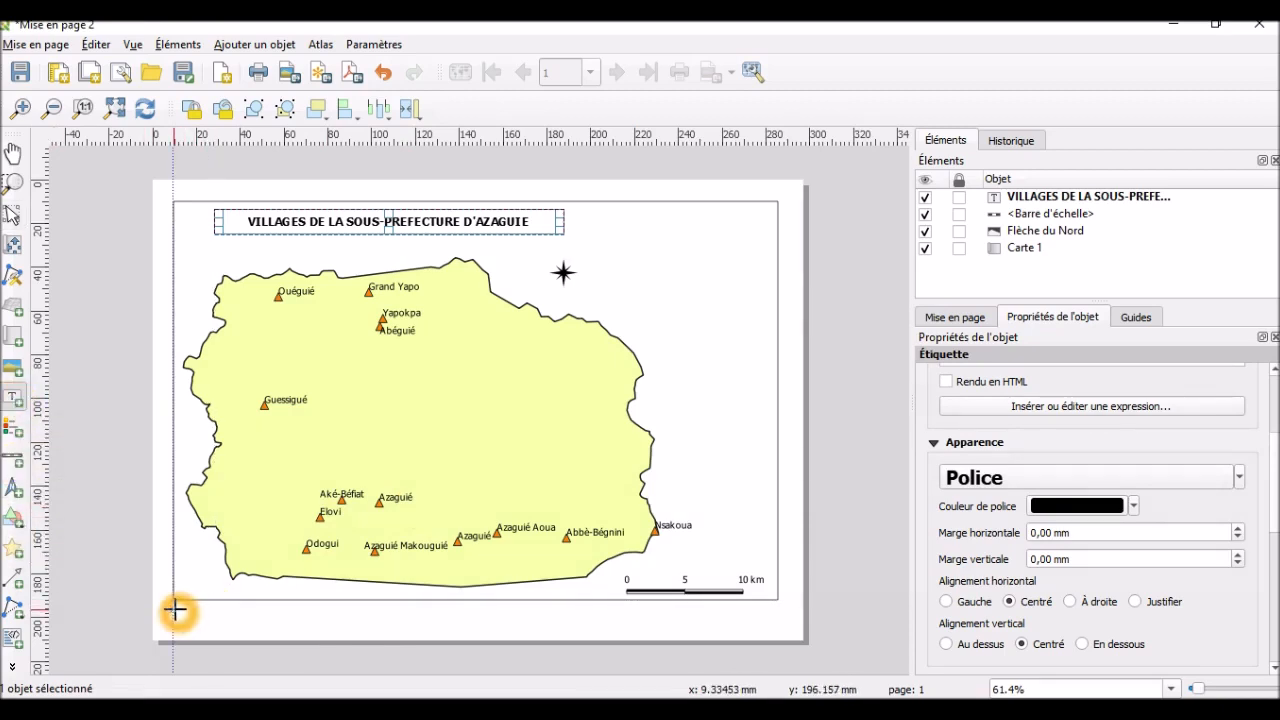
{"action": "left_click_drag", "start_coordinate": [174, 610], "coordinate": [266, 620]}
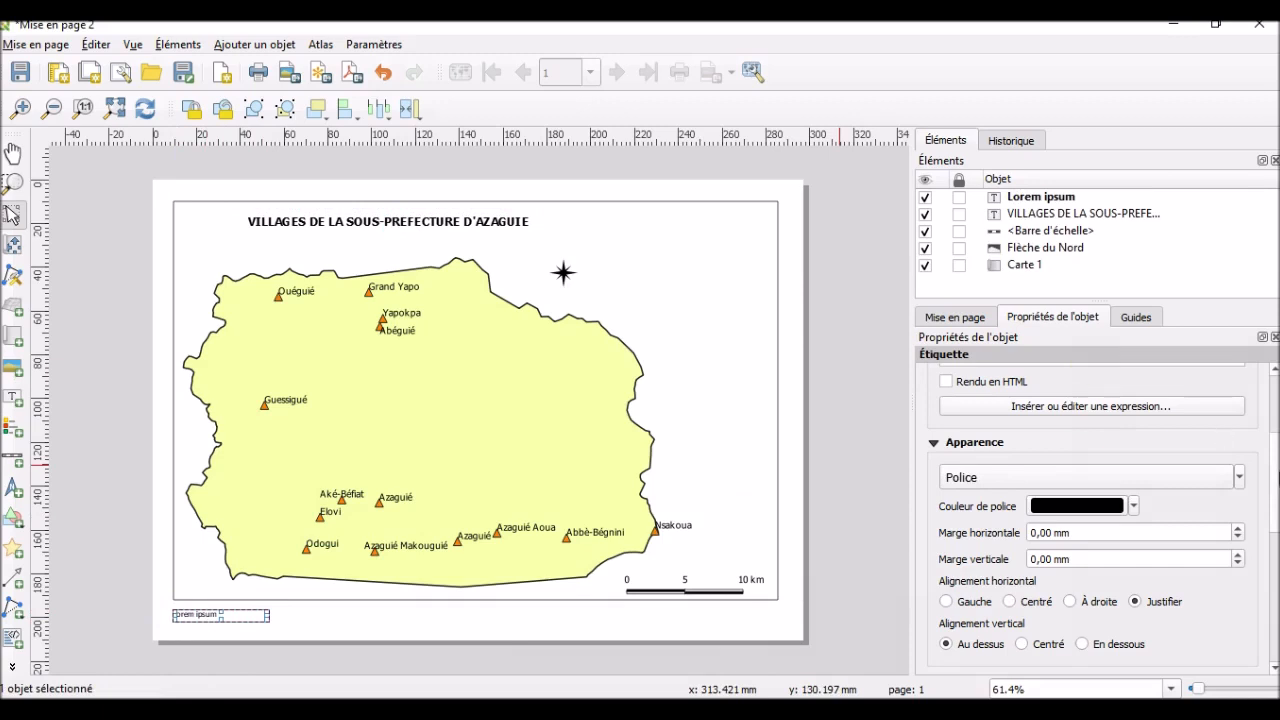
{"action": "left_click_drag", "start_coordinate": [1274, 479], "coordinate": [1275, 424]}
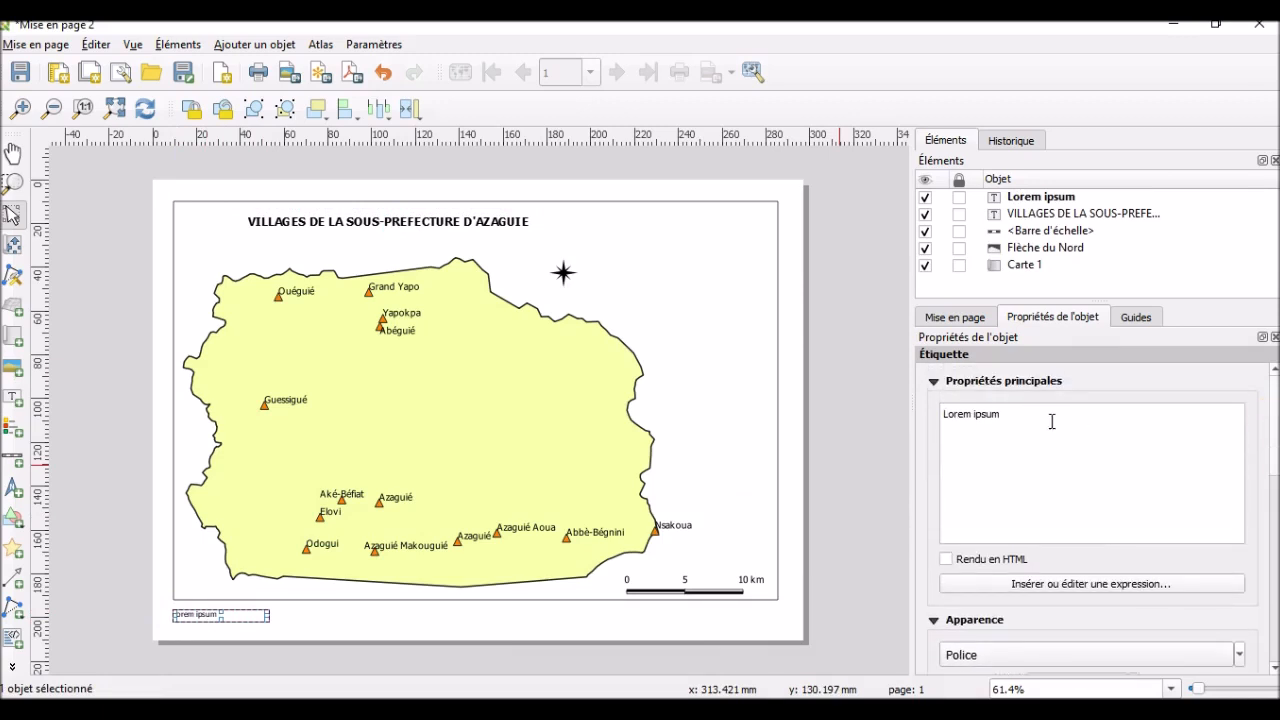
{"action": "left_click_drag", "start_coordinate": [1023, 414], "coordinate": [932, 420]}
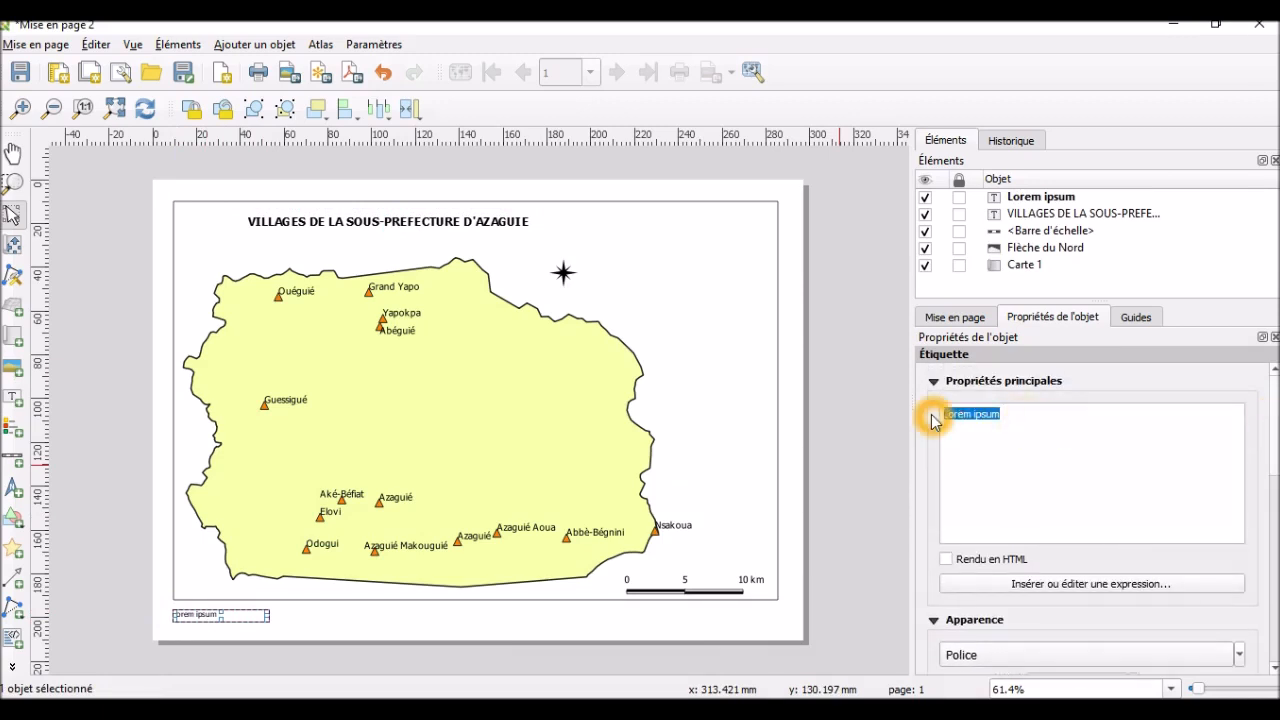
{"action": "type", "text": "Source"}
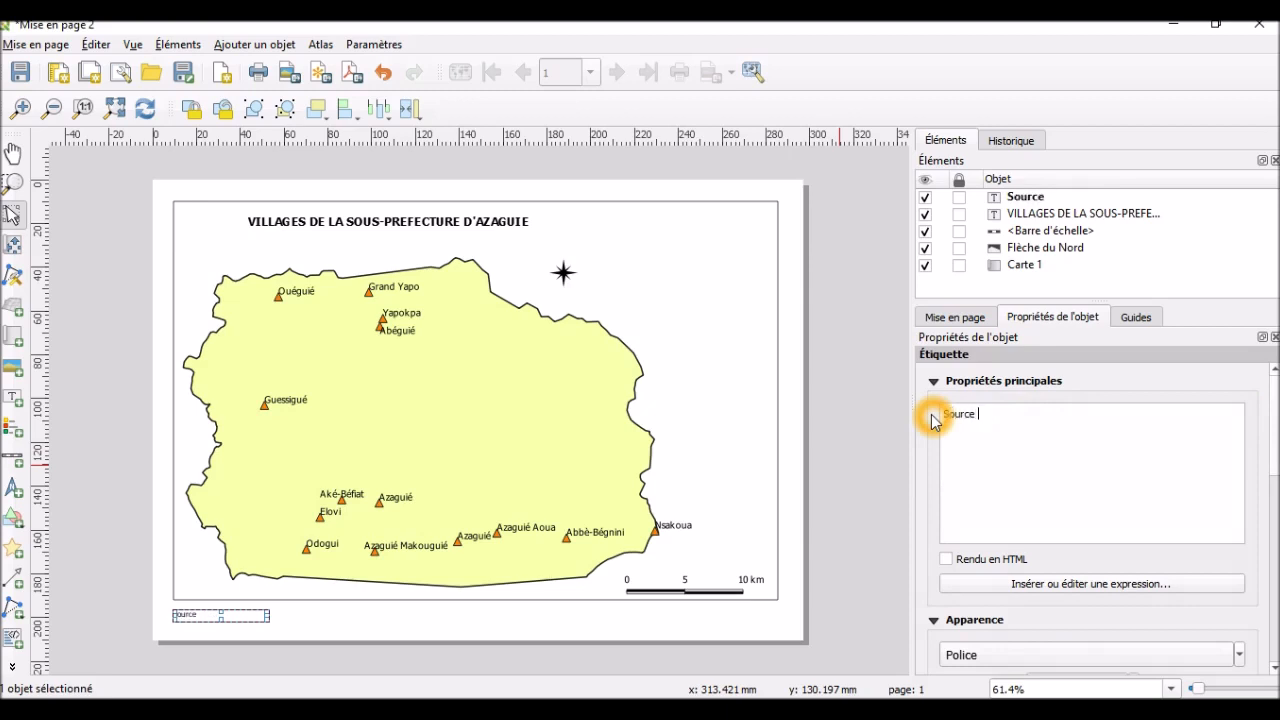
{"action": "type", "text": " : CNTIG,"}
{"action": "type", "text": "20"}
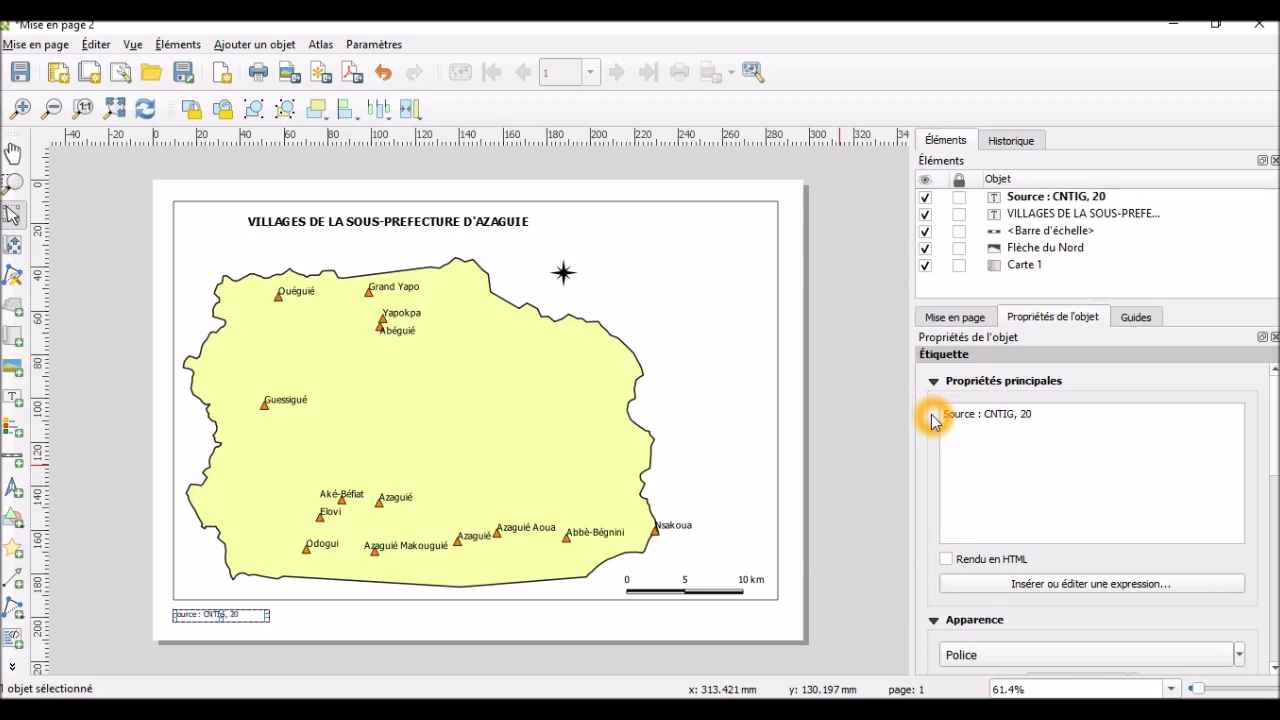
{"action": "type", "text": "19"}
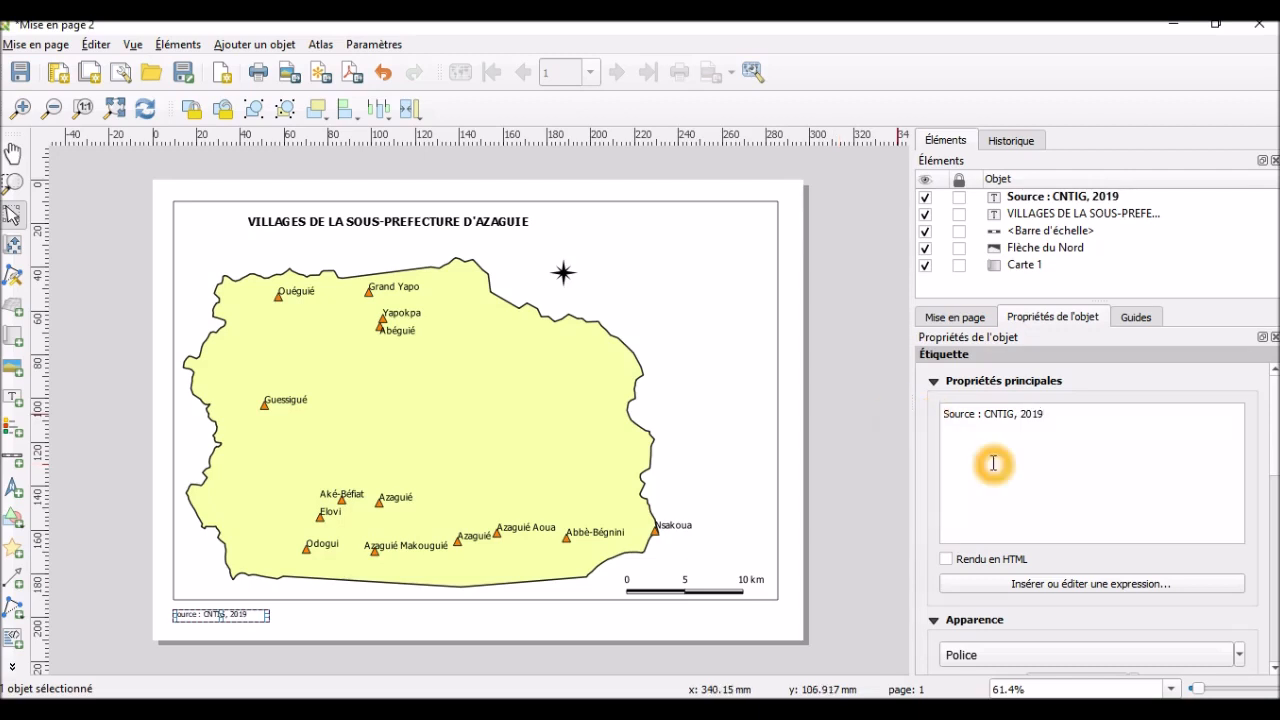
Step: Centre the source text horizontally and vertically, then narrow its label and move it up directly beneath the map frame
{"action": "left_click_drag", "start_coordinate": [1275, 490], "coordinate": [1275, 525]}
{"action": "left_click", "coordinate": [1030, 551]}
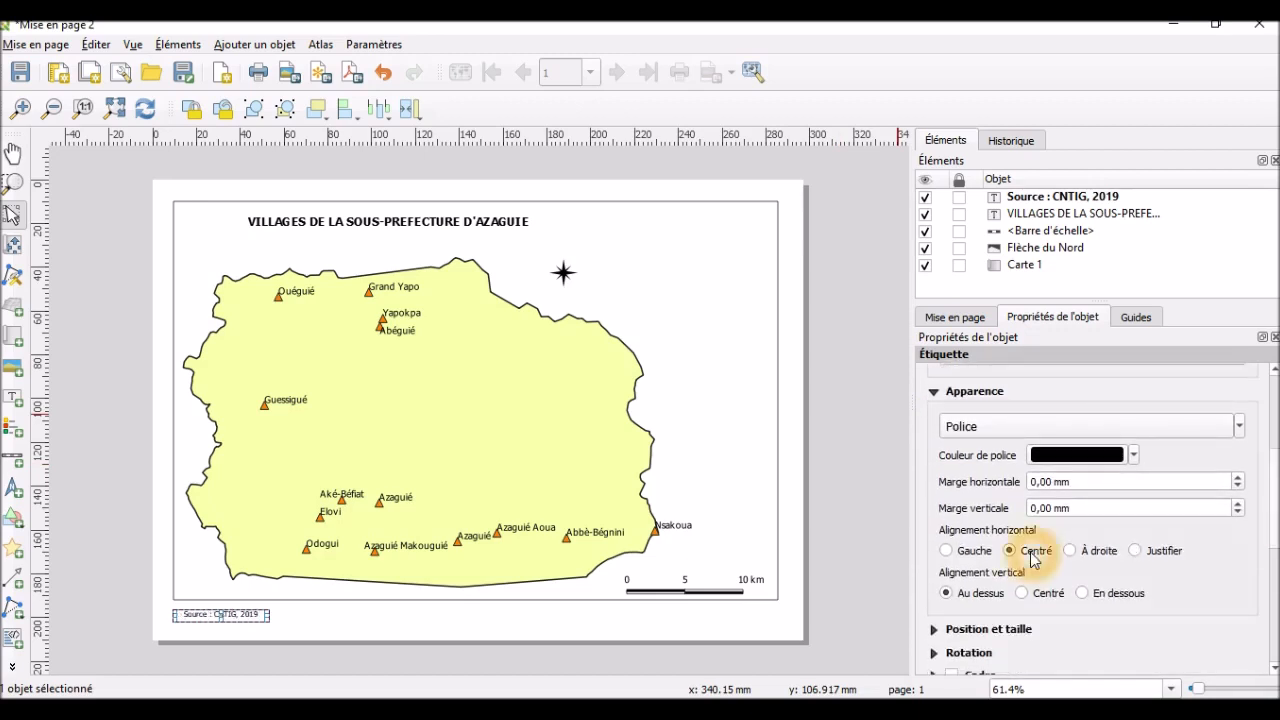
{"action": "left_click", "coordinate": [1036, 594]}
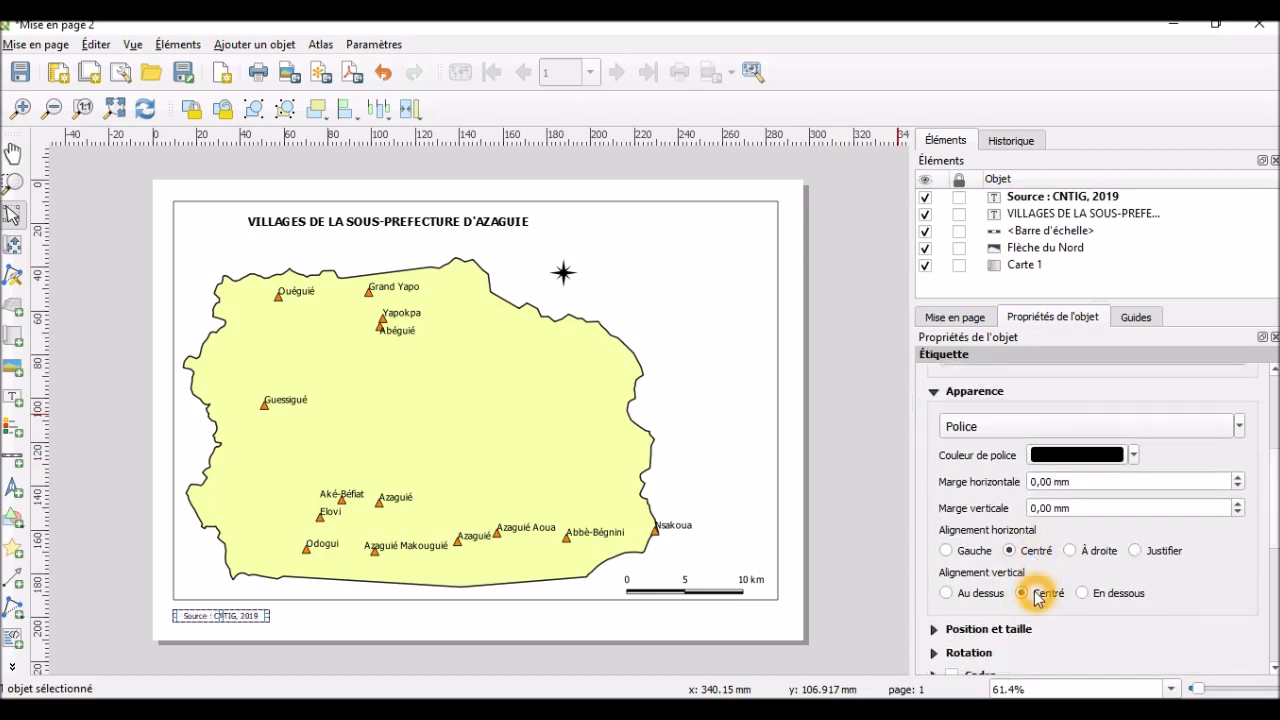
{"action": "left_click_drag", "start_coordinate": [1275, 524], "coordinate": [1275, 529]}
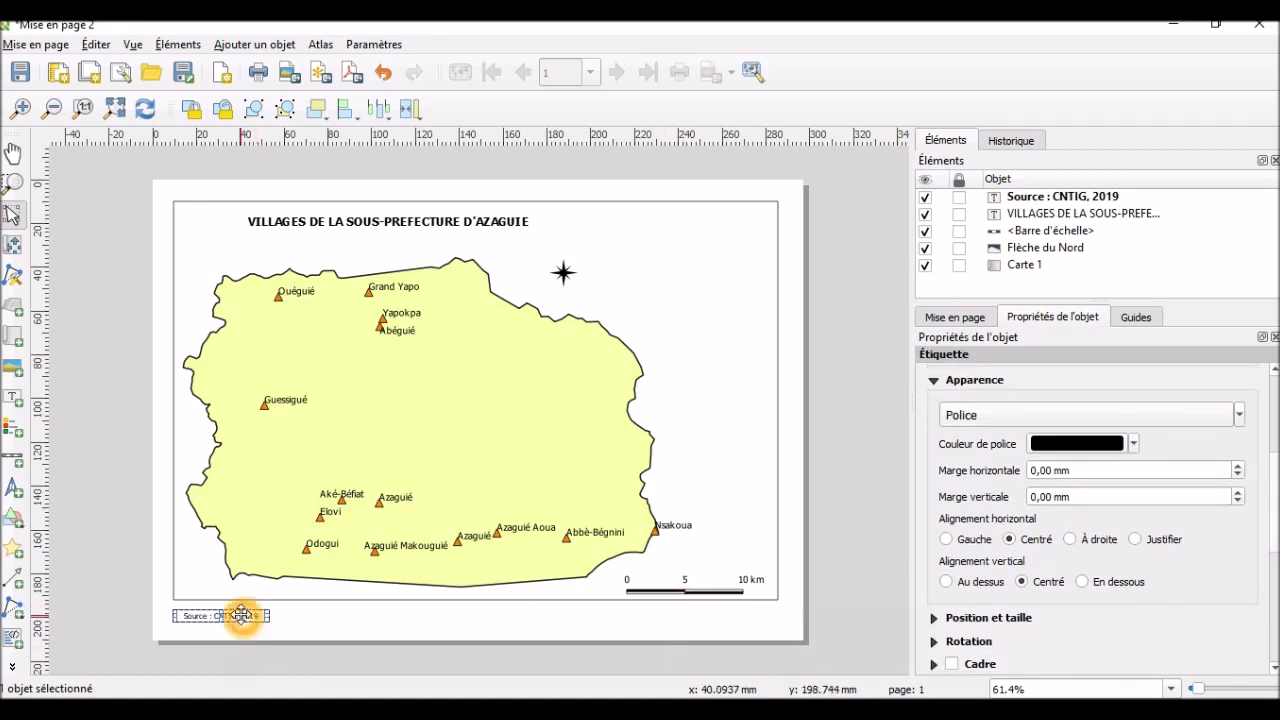
{"action": "left_click_drag", "start_coordinate": [268, 616], "coordinate": [229, 611]}
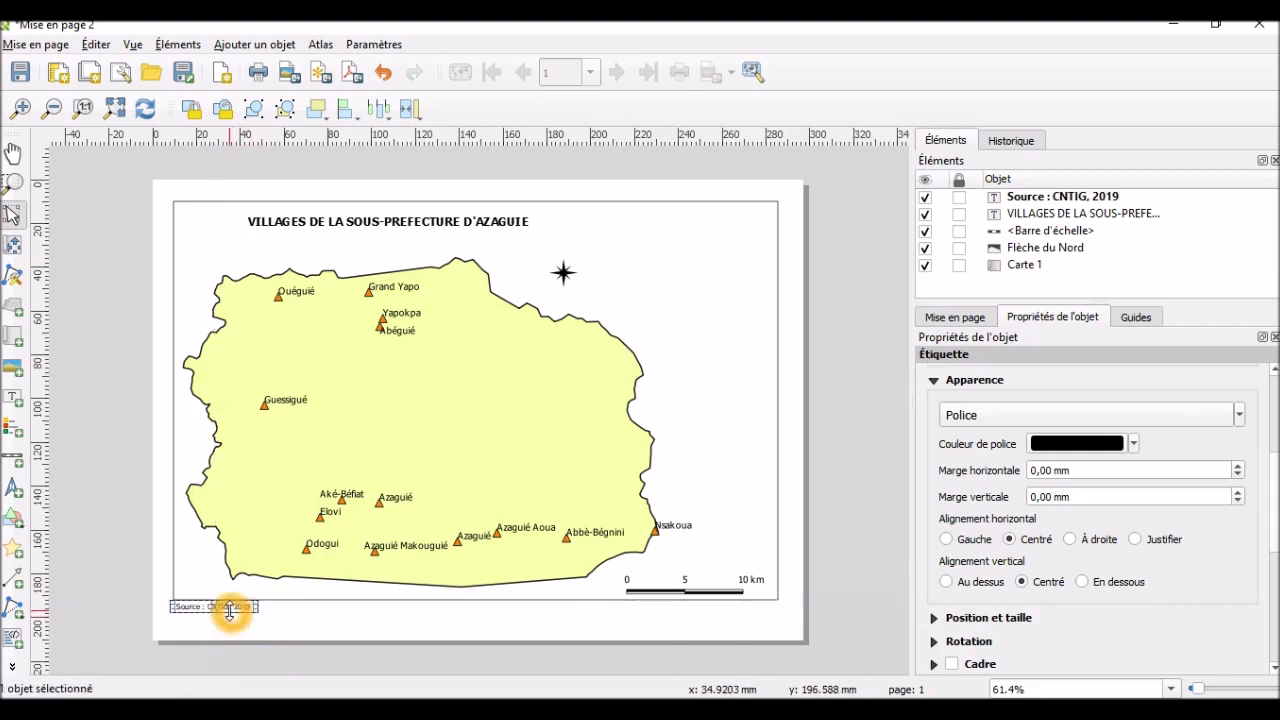
Step: Add another small label below the middle of the map frame reading "Auteur : SpoT"
{"action": "left_click", "coordinate": [13, 397]}
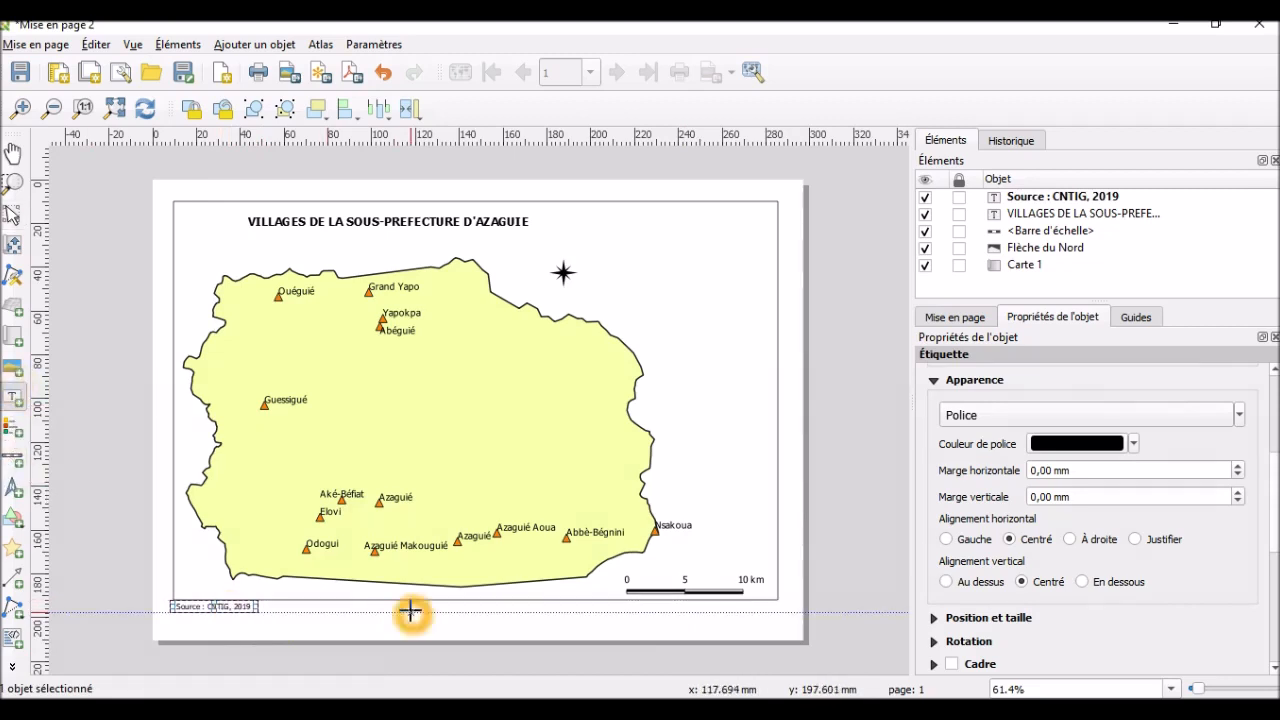
{"action": "left_click_drag", "start_coordinate": [410, 612], "coordinate": [516, 619]}
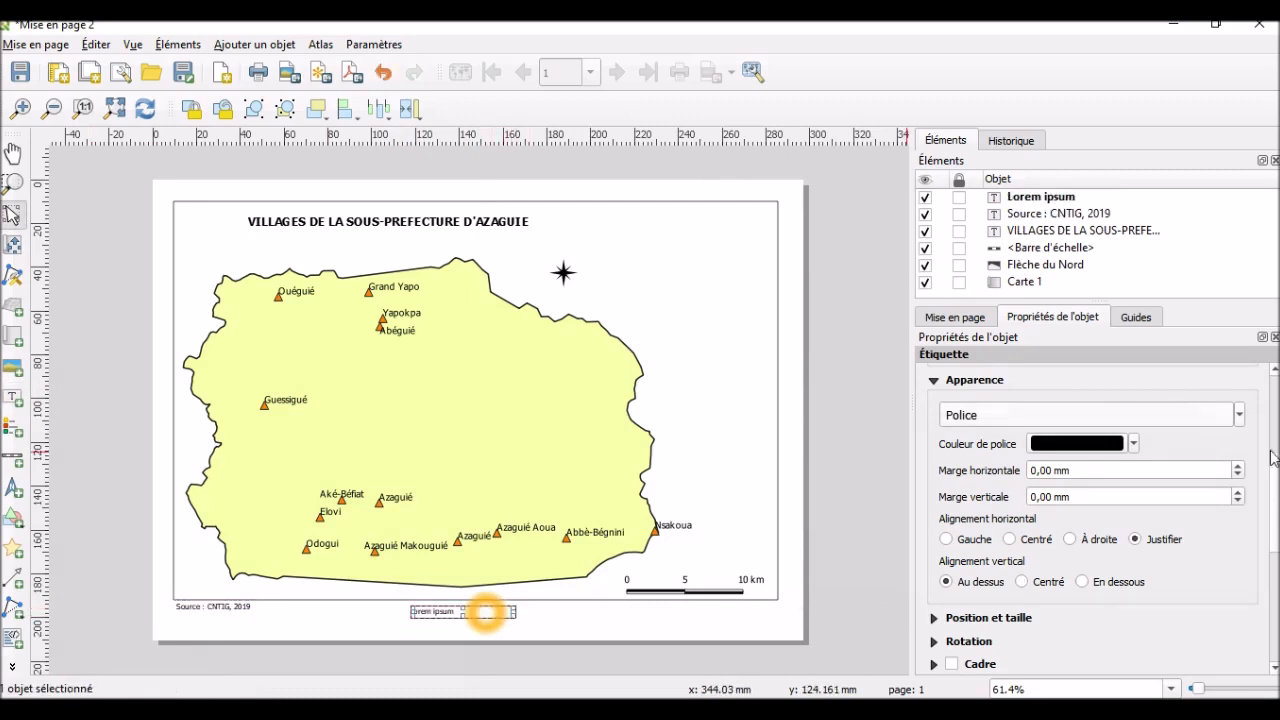
{"action": "left_click_drag", "start_coordinate": [1008, 413], "coordinate": [942, 419]}
{"action": "type", "text": "Auteur : SpoT"}
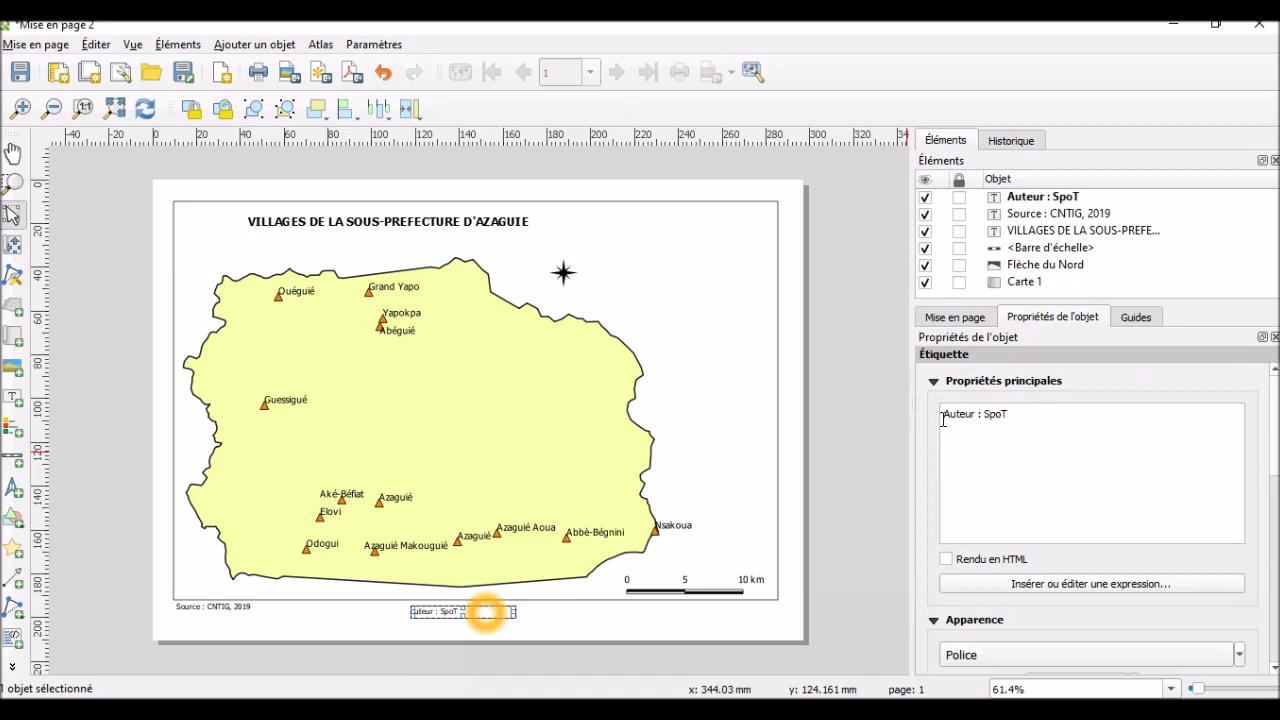
Step: Align the author label's text to Gauche horizontally and Centré vertically
{"action": "left_click_drag", "start_coordinate": [1276, 455], "coordinate": [1264, 554]}
{"action": "left_click", "coordinate": [1030, 443]}
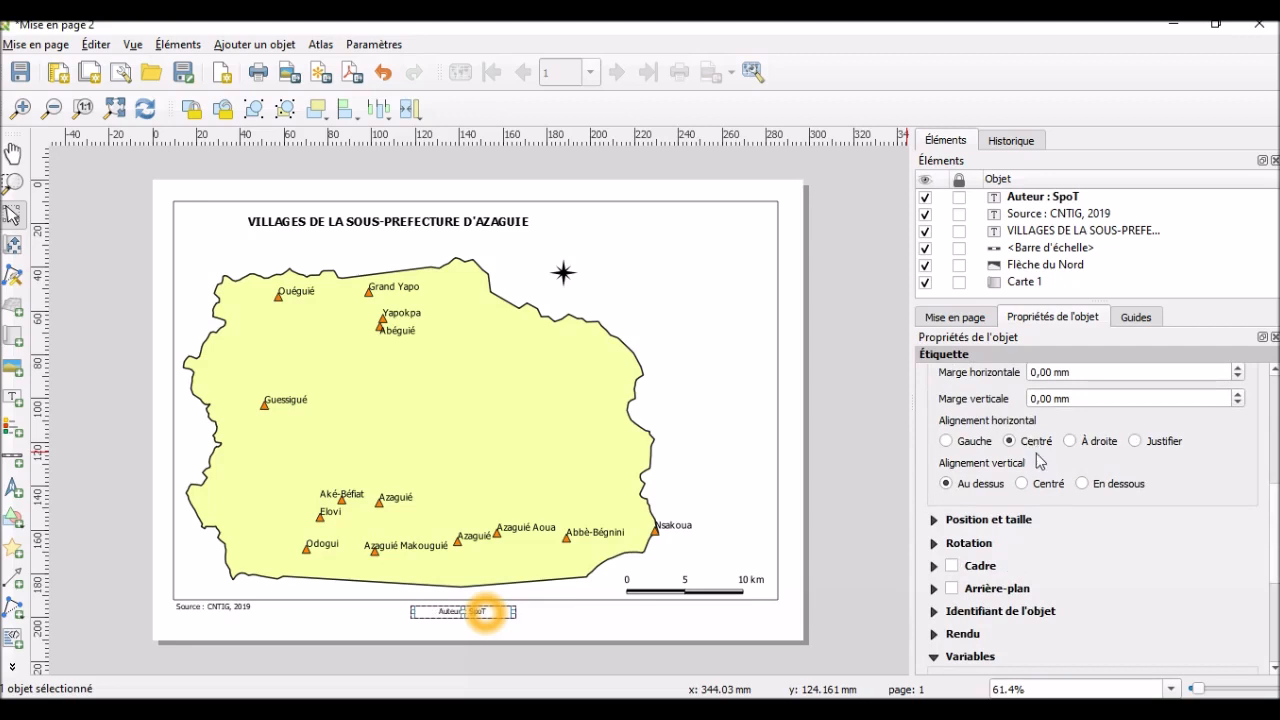
{"action": "left_click", "coordinate": [1048, 485]}
{"action": "left_click", "coordinate": [972, 441]}
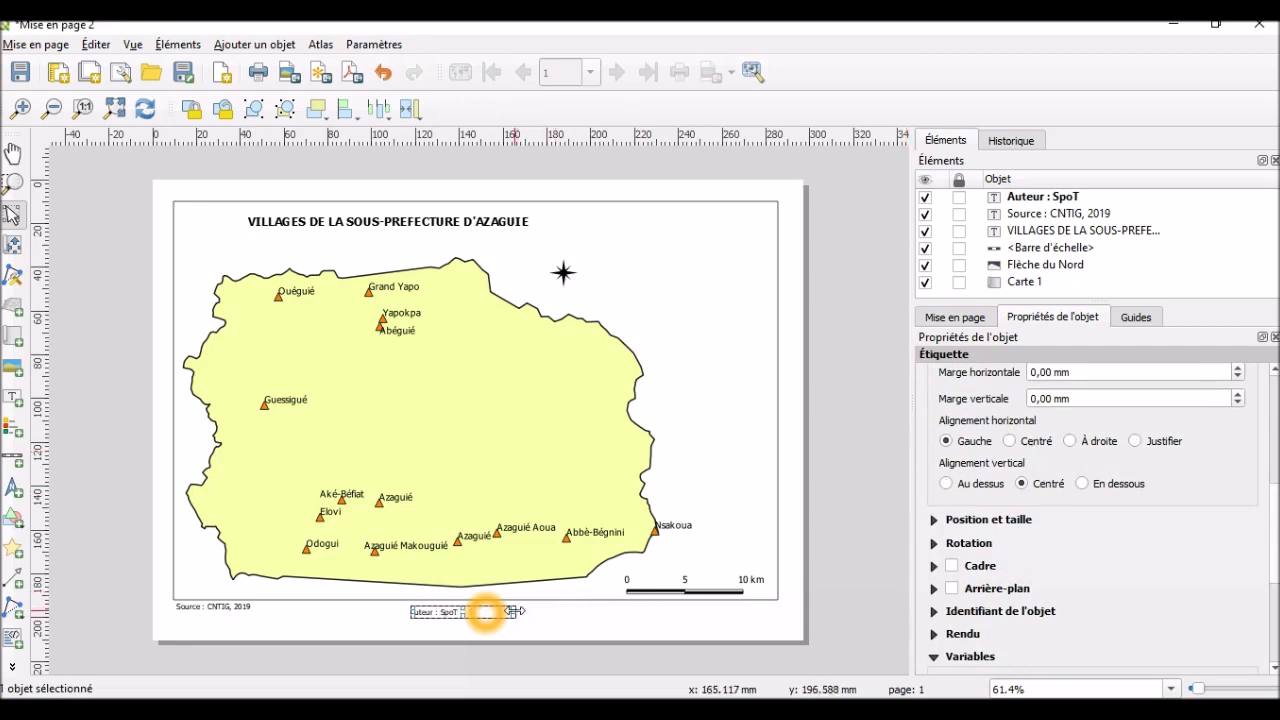
Step: Narrow the author label and move it up directly beneath the map frame
{"action": "left_click_drag", "start_coordinate": [513, 611], "coordinate": [476, 605]}
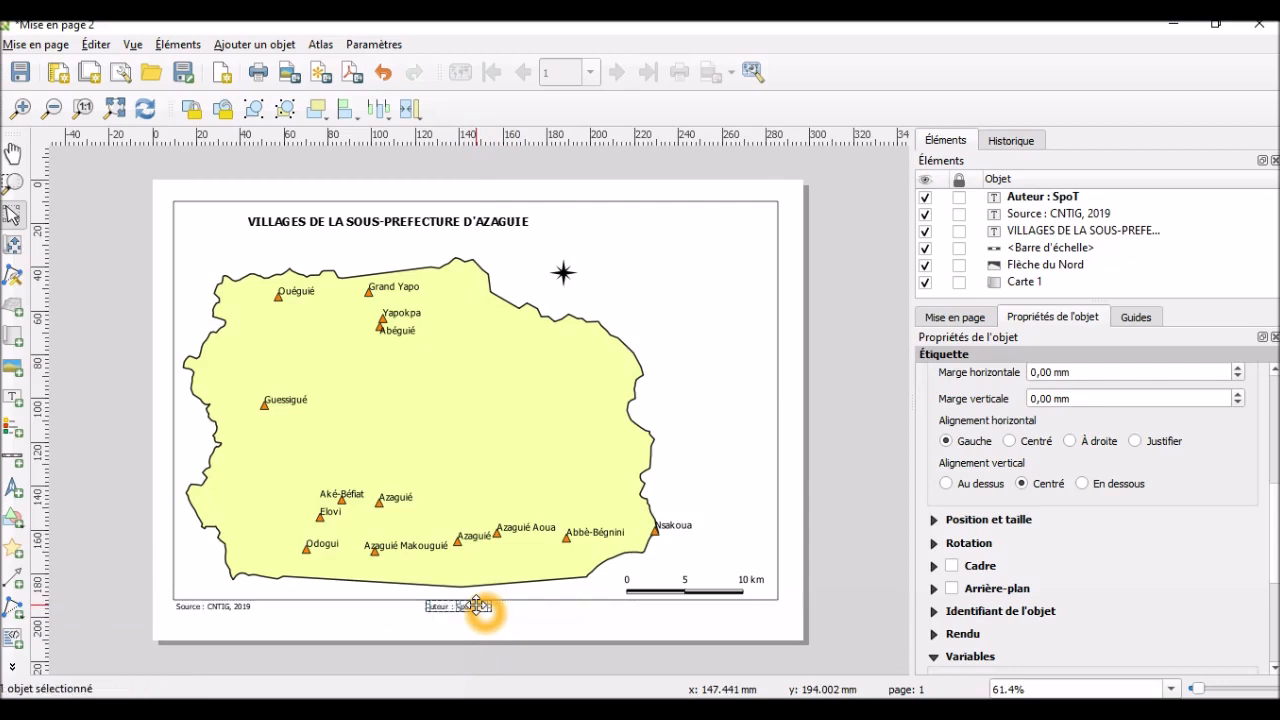
Step: Add another small label below the map frame's lower-right corner reading "Edition : Août 2021"
{"action": "left_click", "coordinate": [12, 402]}
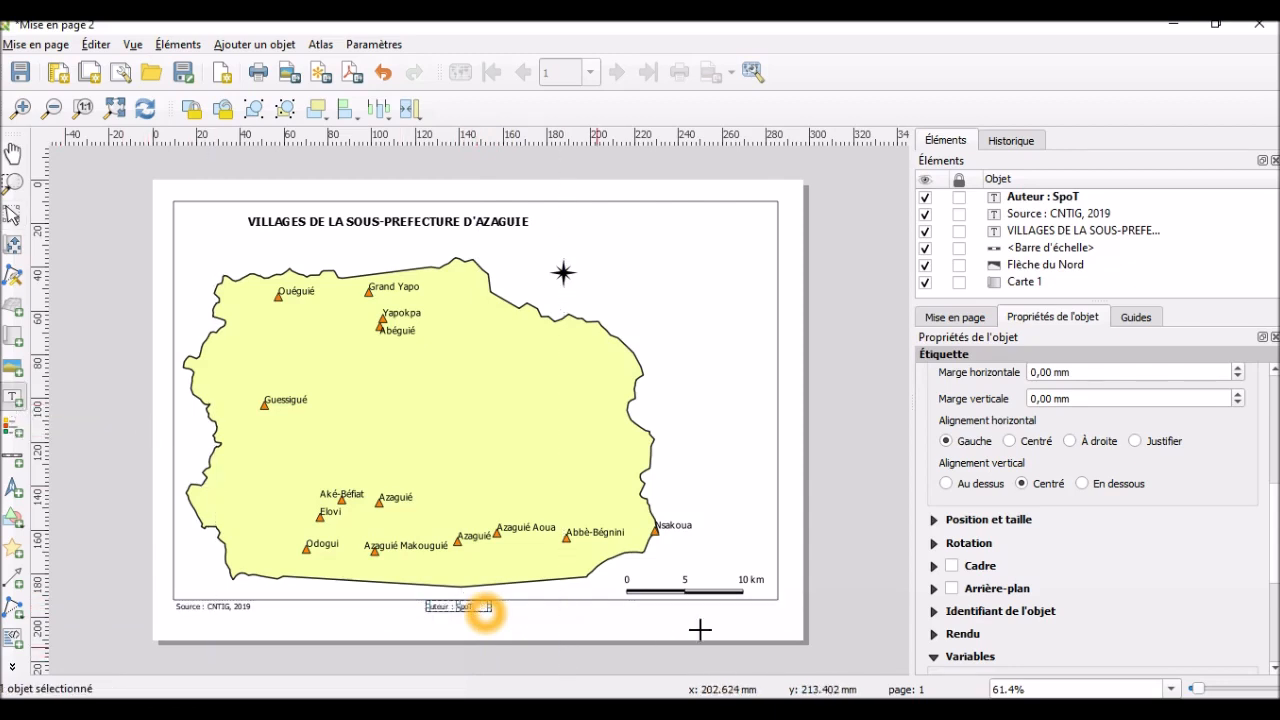
{"action": "left_click_drag", "start_coordinate": [674, 606], "coordinate": [777, 614]}
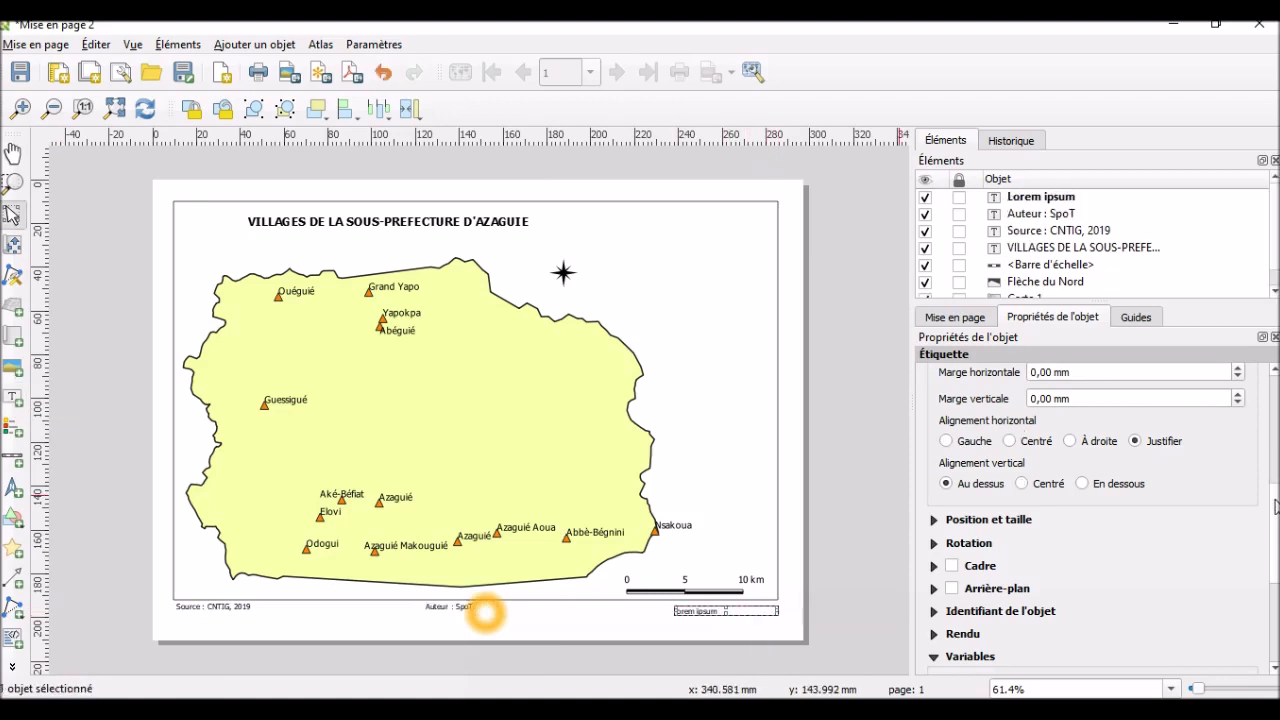
{"action": "left_click_drag", "start_coordinate": [1275, 494], "coordinate": [1275, 380]}
{"action": "left_click_drag", "start_coordinate": [1009, 415], "coordinate": [935, 420]}
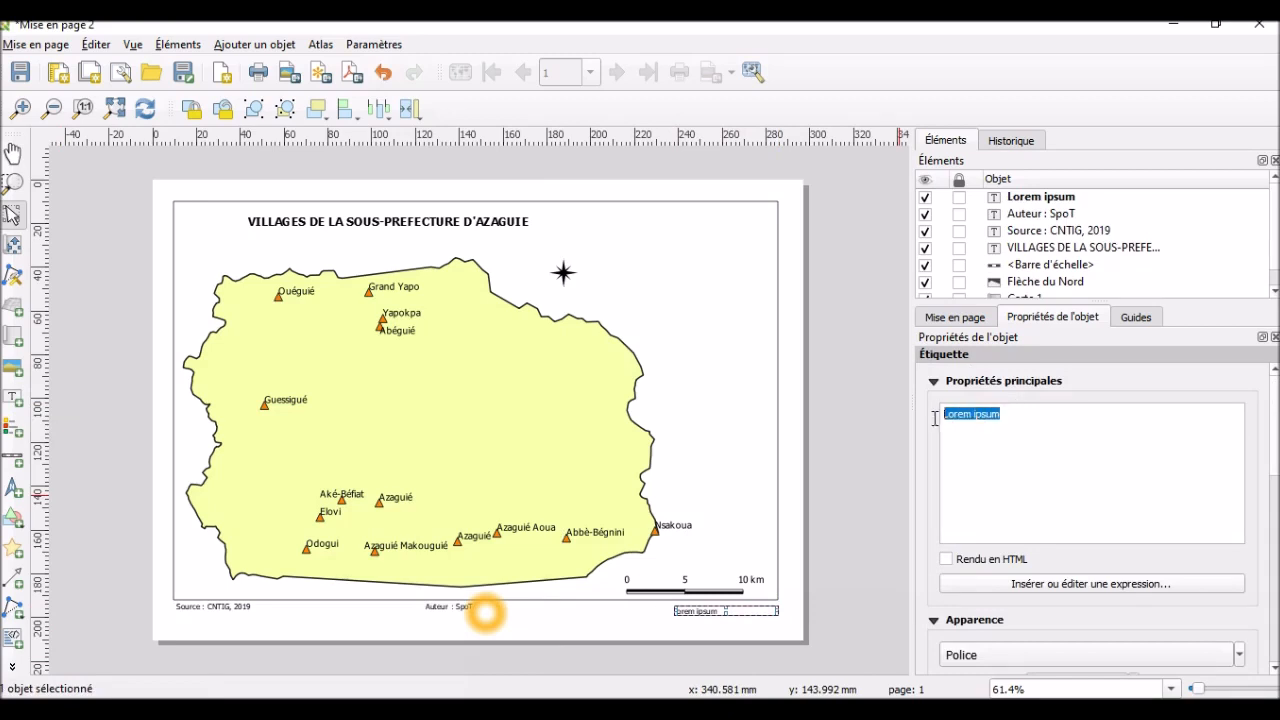
{"action": "type", "text": "E"}
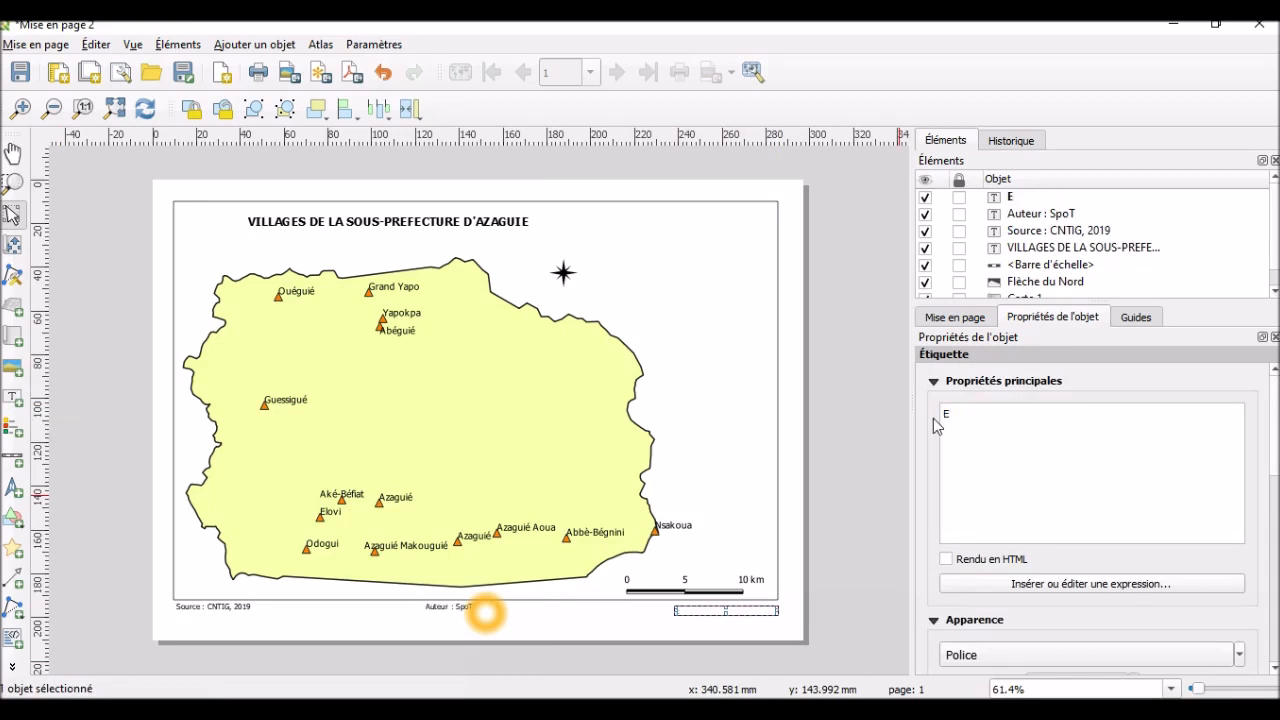
{"action": "type", "text": "dition ;"}
{"action": "type", "text": " : "}
{"action": "type", "text": "Ao"}
{"action": "type", "text": "ût"}
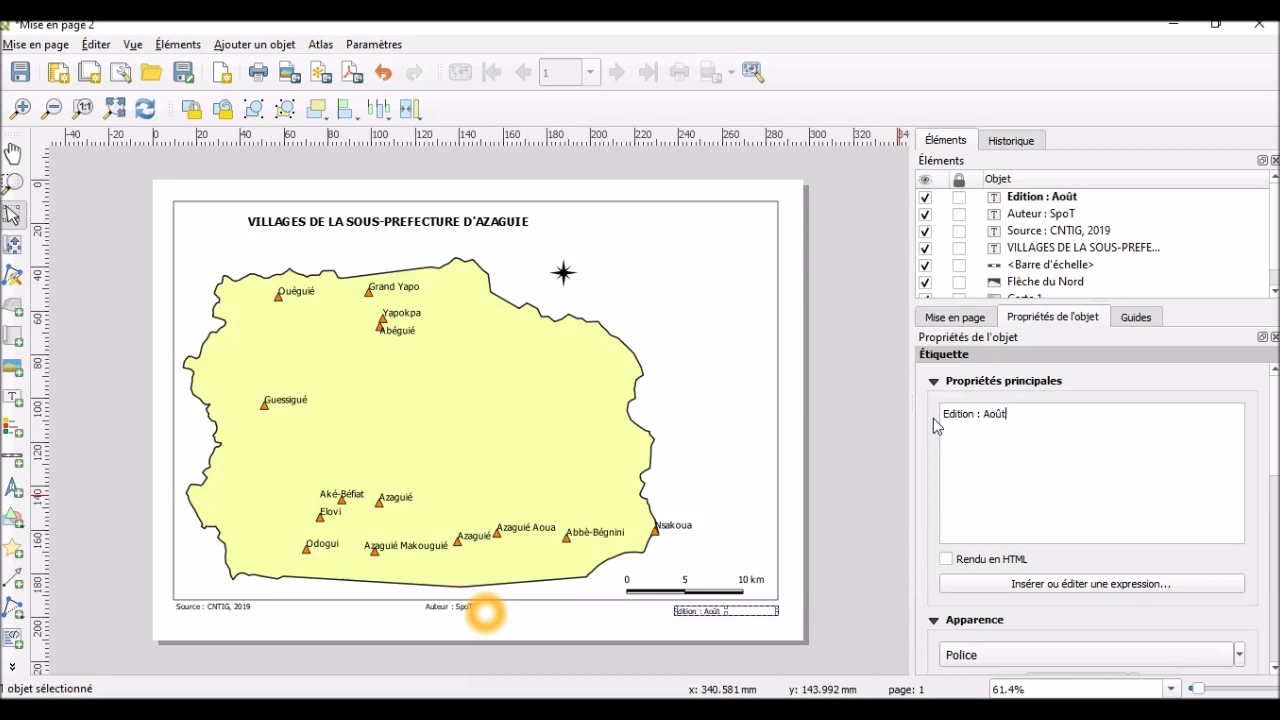
{"action": "type", "text": " 2021"}
Step: Align the edition text to Gauche horizontally and Centré vertically, then narrow its label and move it up beneath the frame's lower-right corner
{"action": "scroll", "coordinate": [1275, 465], "scroll_direction": "down", "scroll_amount": 5}
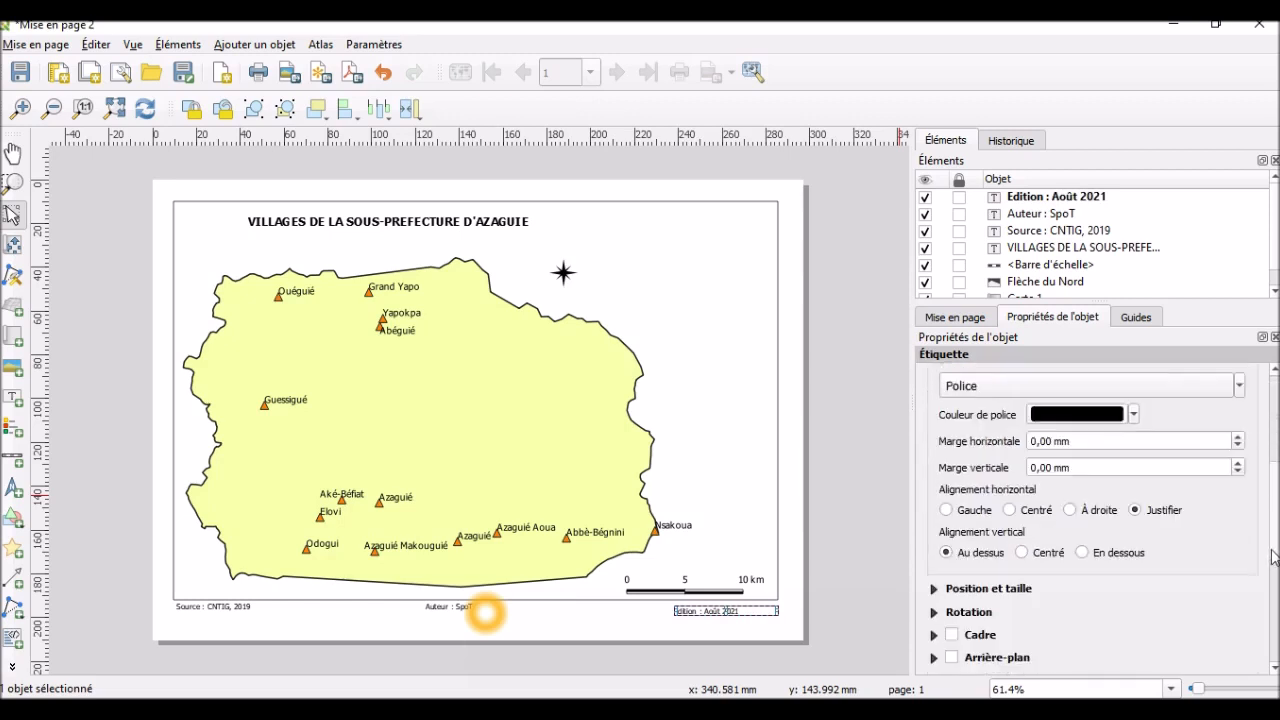
{"action": "left_click", "coordinate": [1029, 494]}
{"action": "left_click", "coordinate": [1040, 536]}
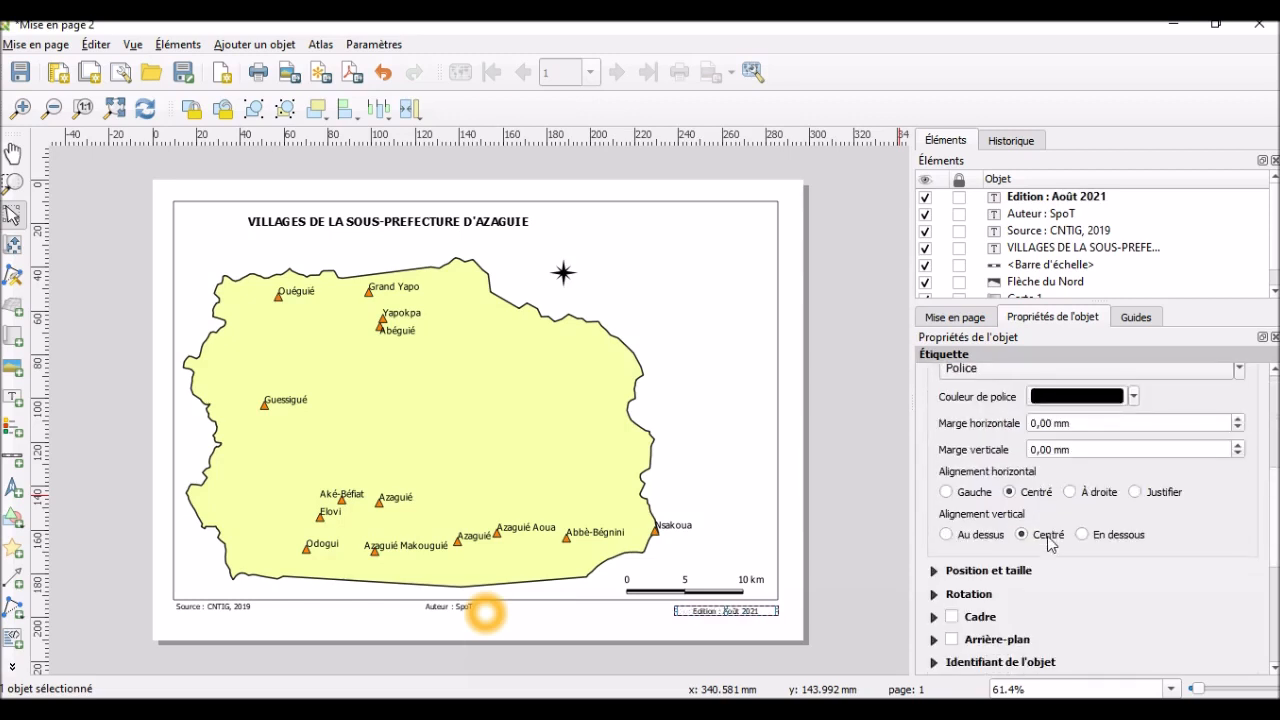
{"action": "left_click", "coordinate": [945, 493]}
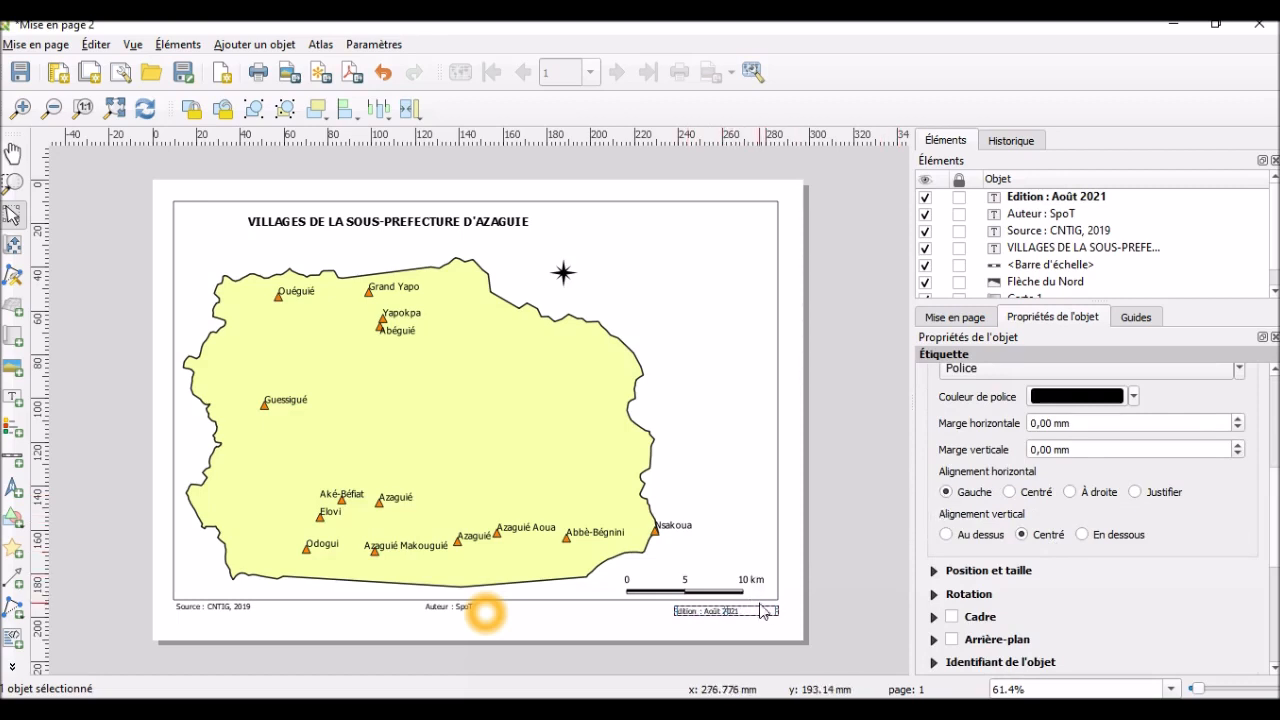
{"action": "left_click_drag", "start_coordinate": [780, 610], "coordinate": [748, 612]}
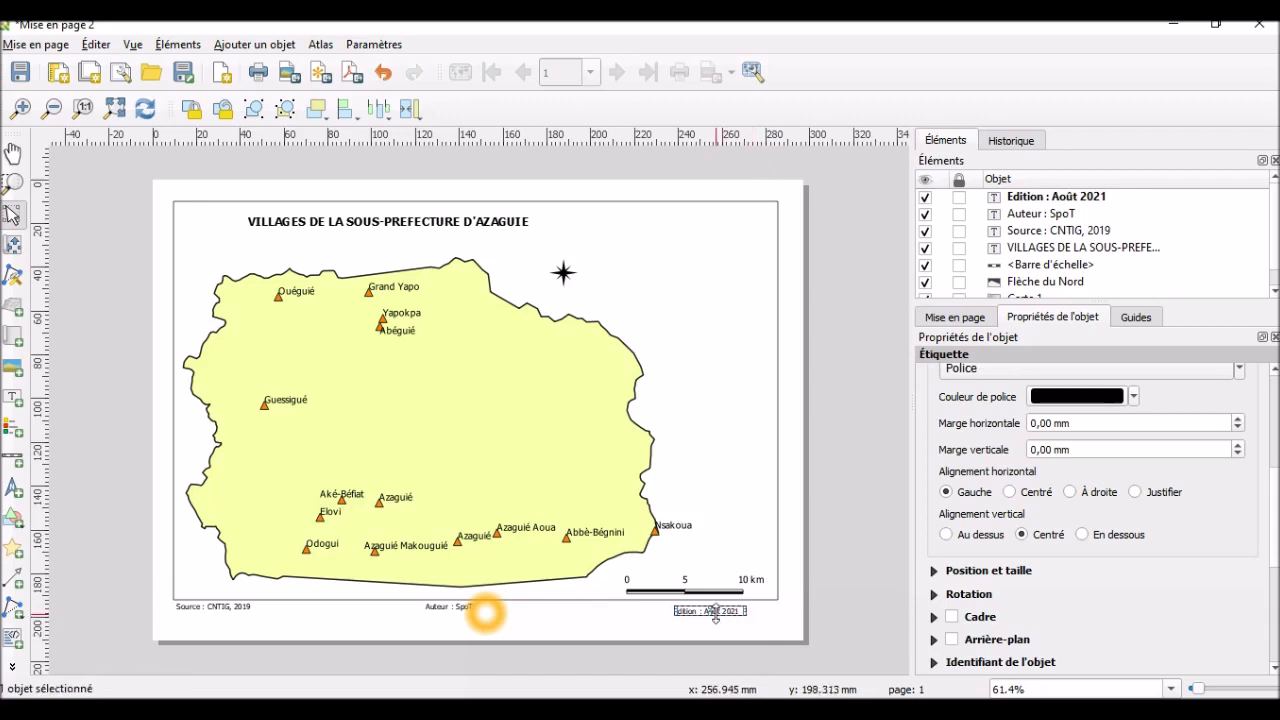
{"action": "left_click_drag", "start_coordinate": [716, 611], "coordinate": [745, 607]}
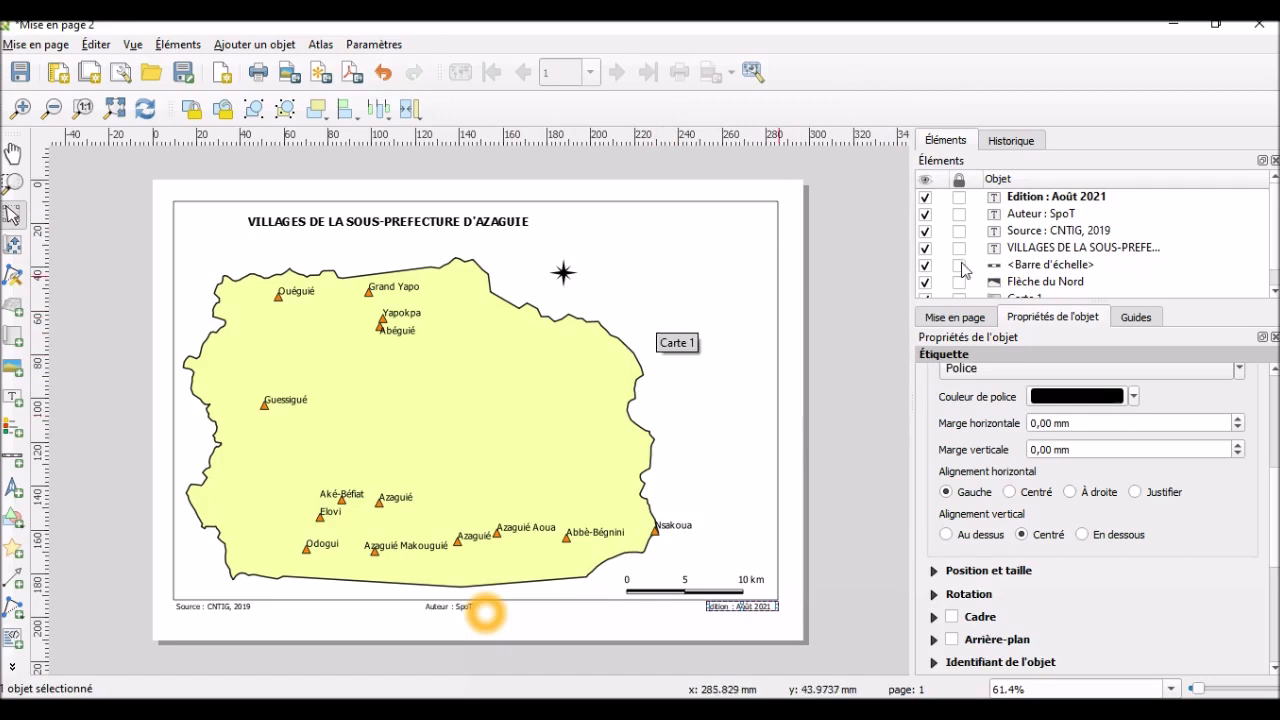
Step: Lock the layers and layer styles of the map item Carte 1
{"action": "left_click", "coordinate": [1089, 296]}
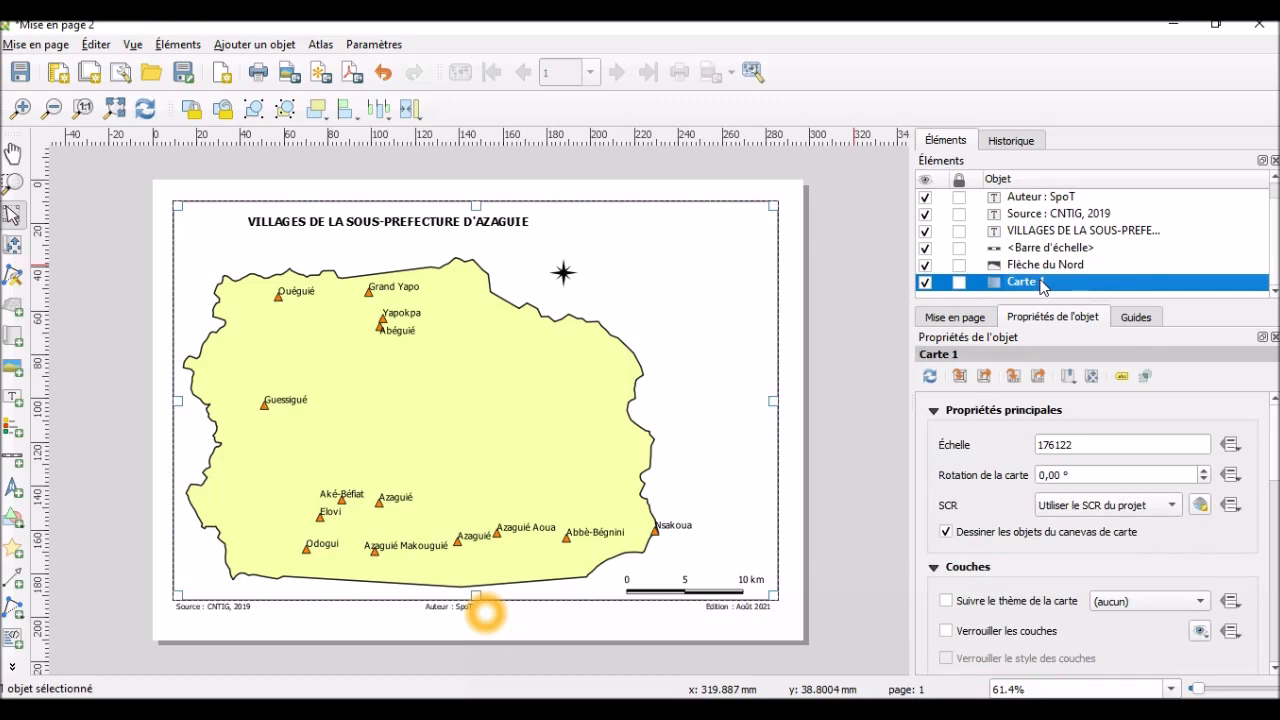
{"action": "left_click", "coordinate": [700, 331]}
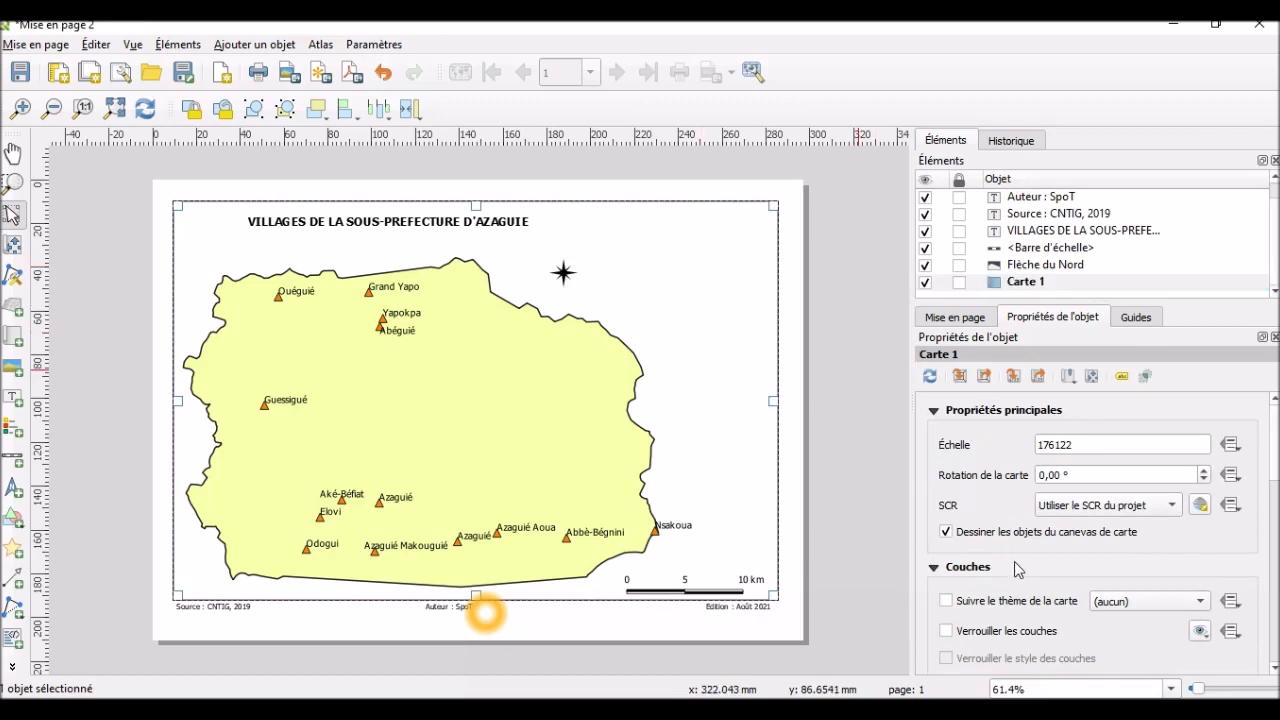
{"action": "scroll", "coordinate": [1275, 475], "scroll_direction": "down", "scroll_amount": 1}
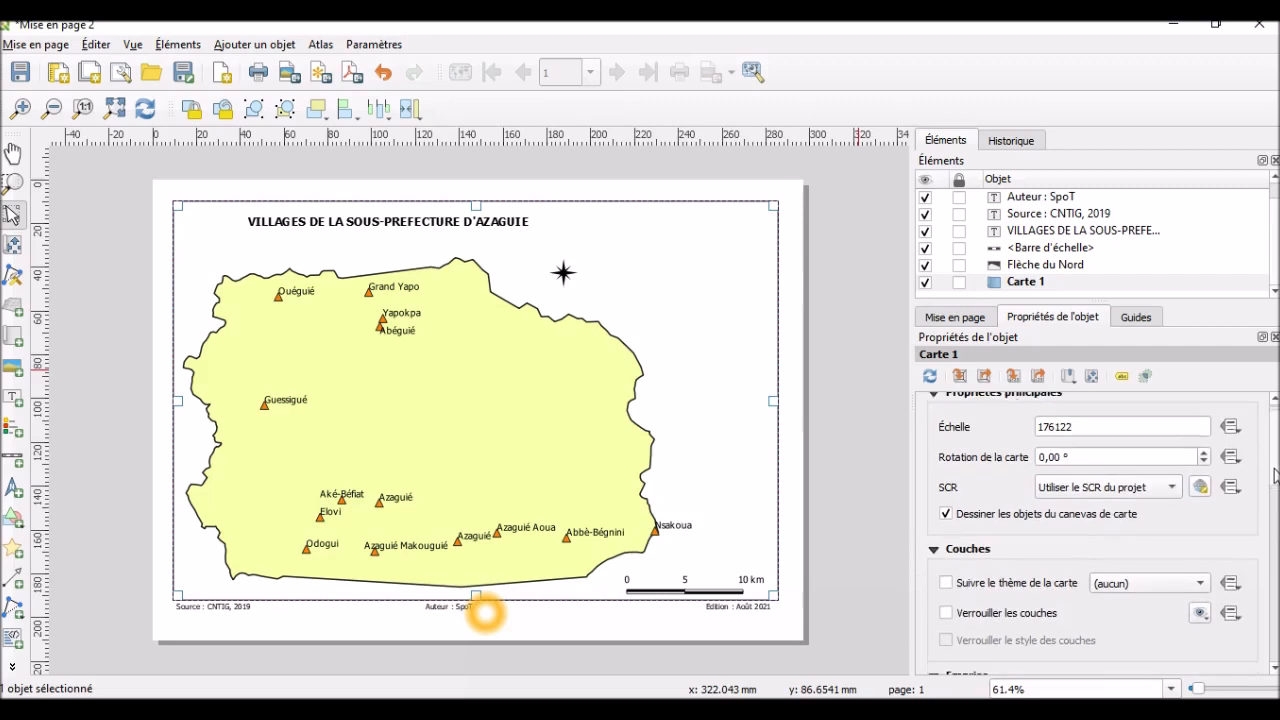
{"action": "scroll", "coordinate": [1275, 475], "scroll_direction": "down", "scroll_amount": 3}
{"action": "left_click", "coordinate": [947, 519]}
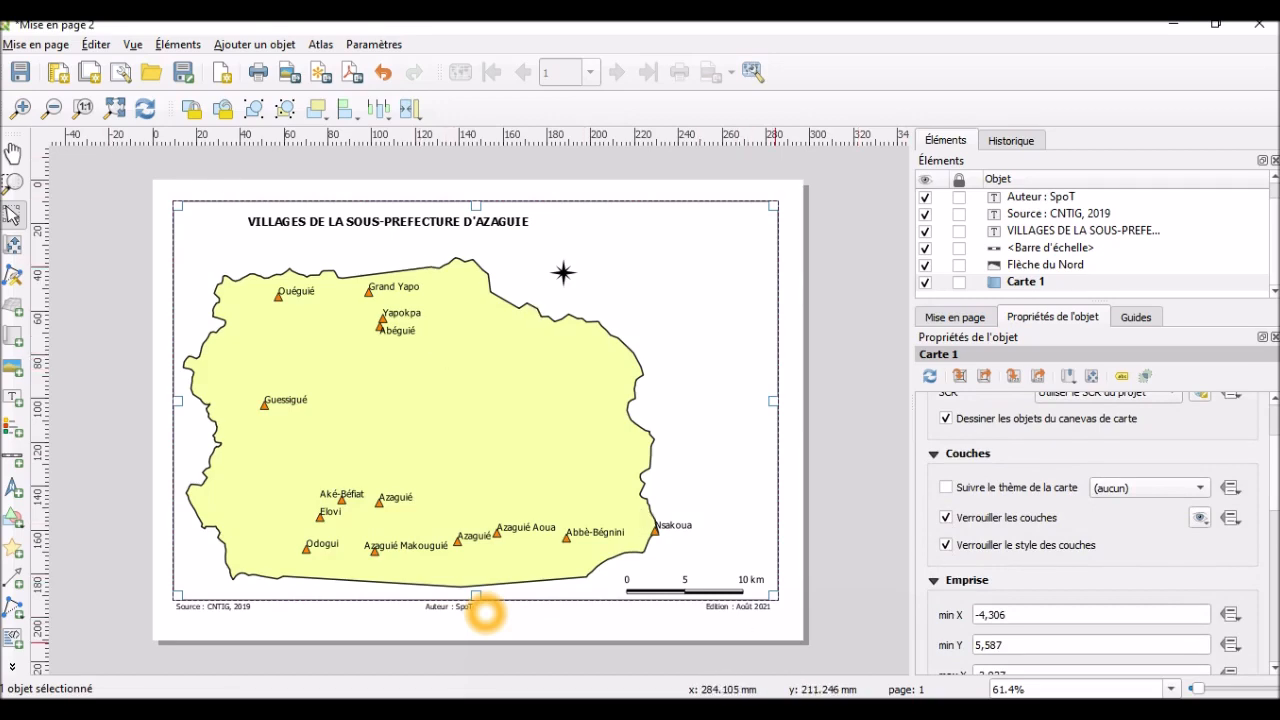
Step: Switch to the main QGIS window and create a new layer group below the Azaguié layer
{"action": "left_click", "coordinate": [486, 613]}
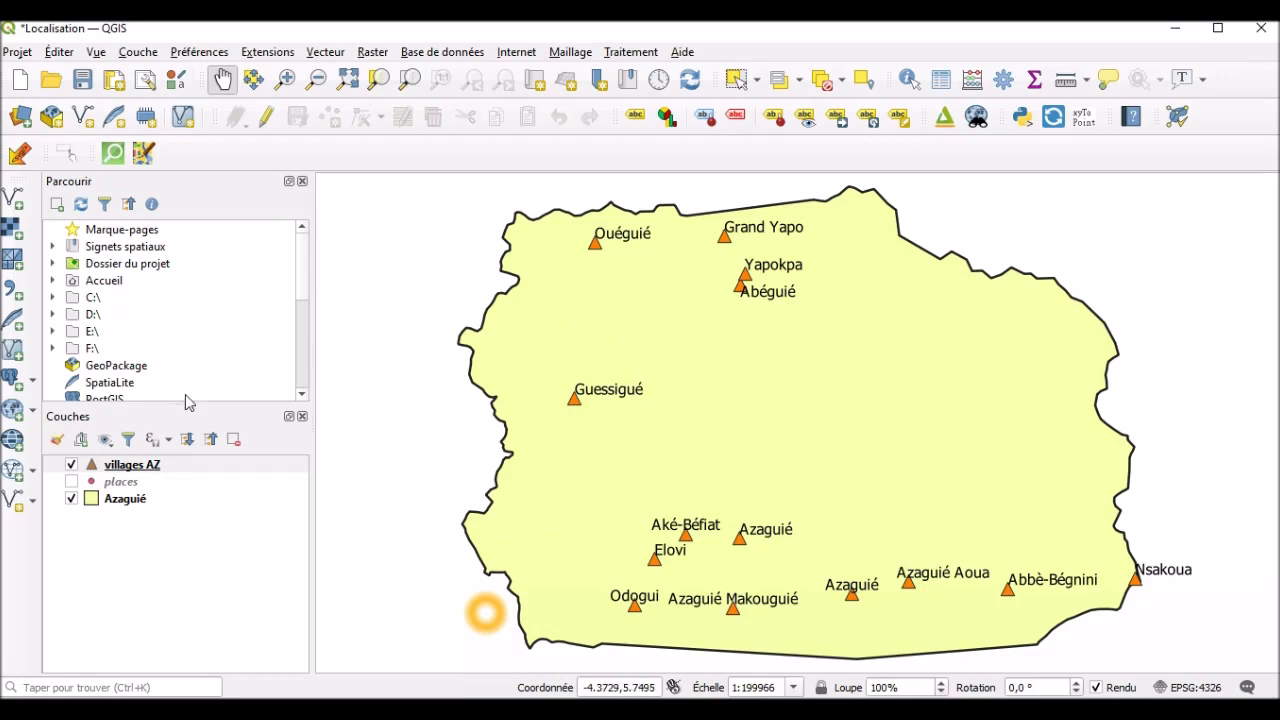
{"action": "left_click", "coordinate": [81, 445]}
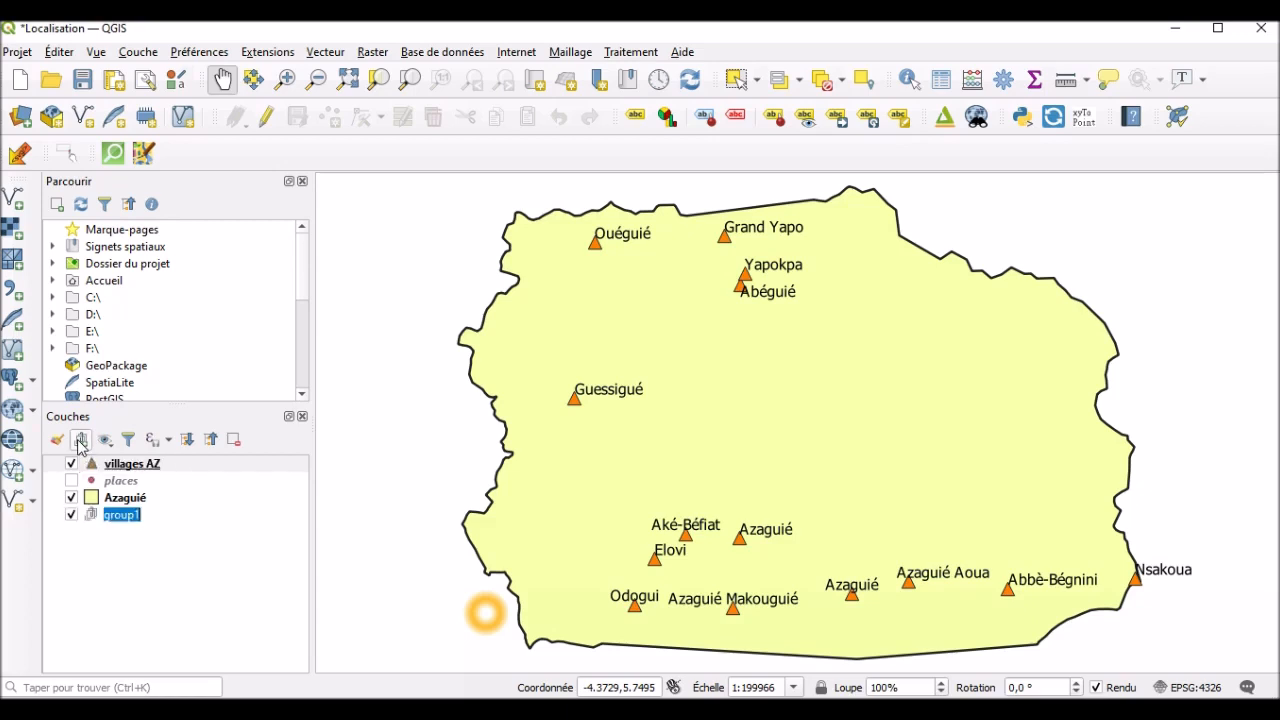
{"action": "left_click", "coordinate": [124, 538]}
Step: Add gadm36_CIV_4.shp to group1 from the Desktop folder Formation_SpoT_QGIS_Niveau_2/Sélection par localisation/Admin4
{"action": "left_click", "coordinate": [122, 516]}
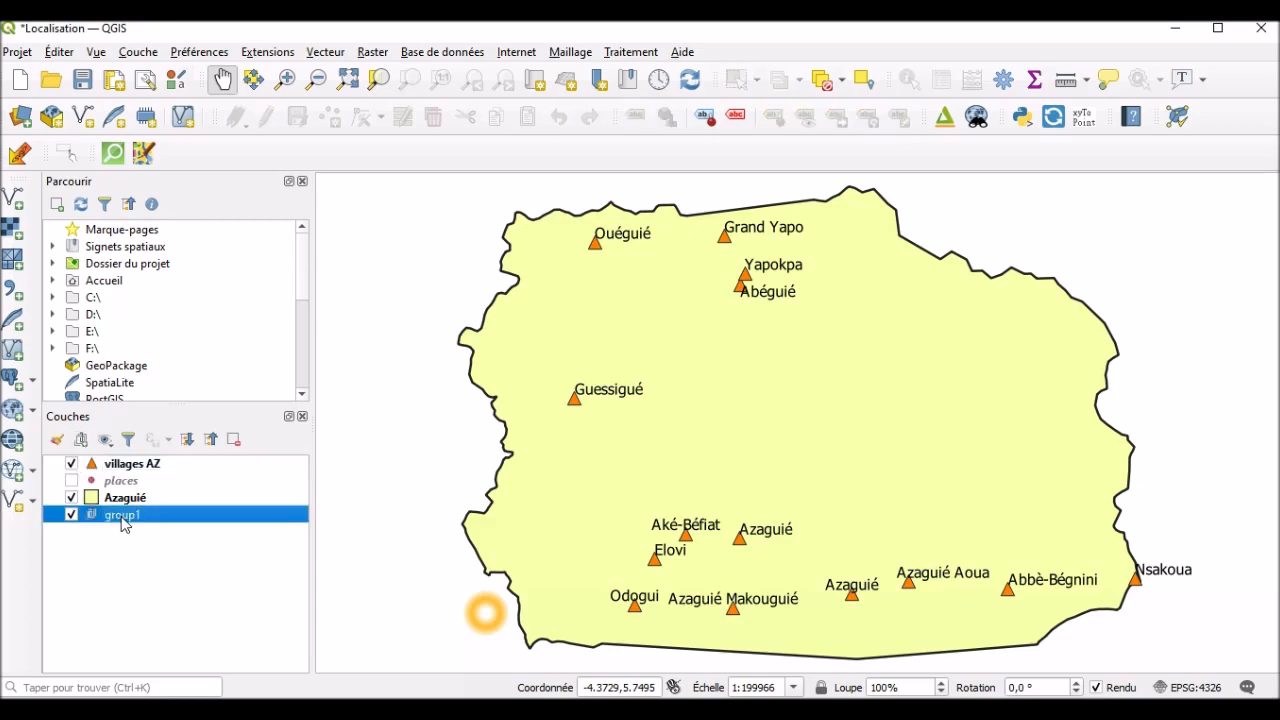
{"action": "mouse_move", "coordinate": [302, 276]}
{"action": "left_mouse_down"}
{"action": "mouse_move", "coordinate": [302, 289]}
{"action": "mouse_move", "coordinate": [301, 270]}
{"action": "left_mouse_up"}
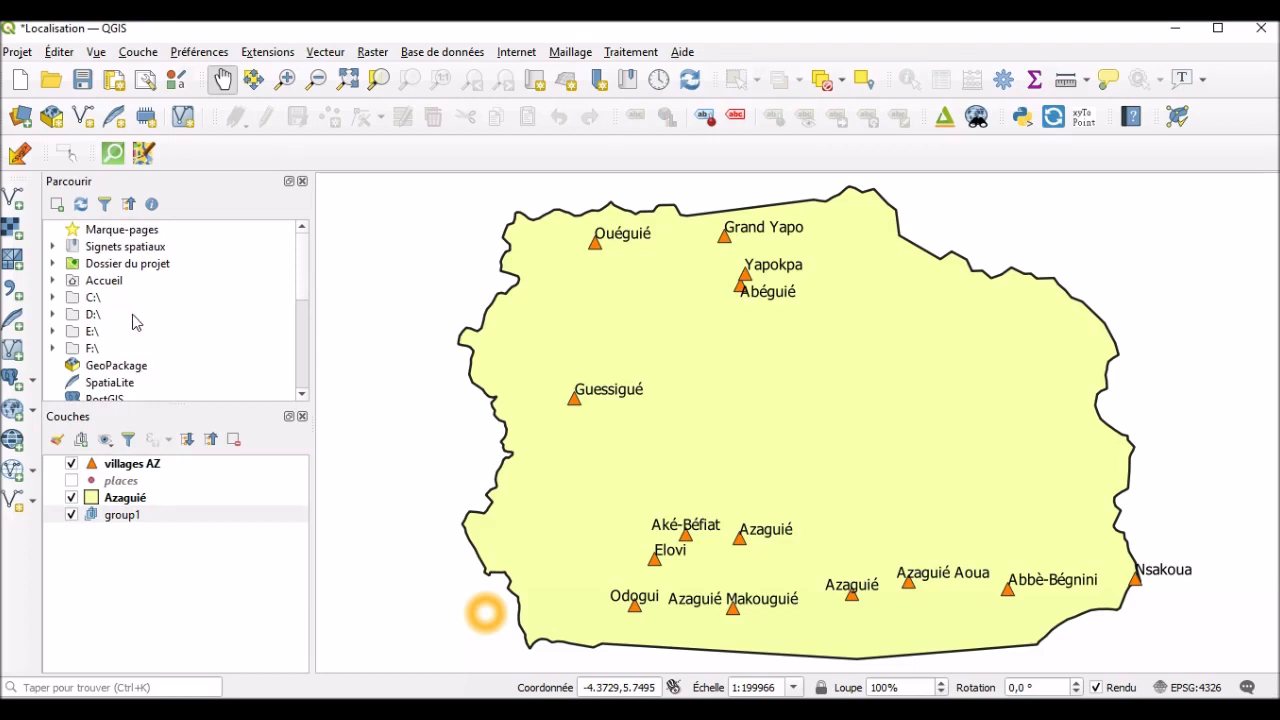
{"action": "left_click", "coordinate": [53, 281]}
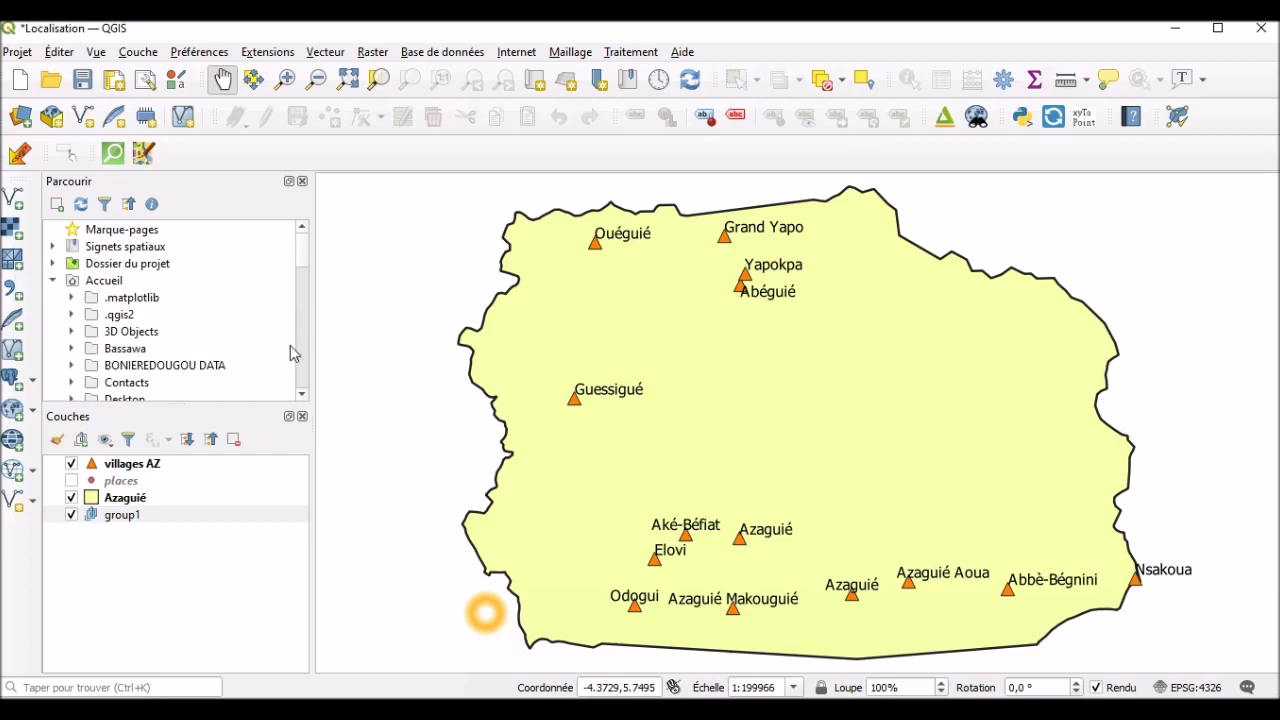
{"action": "left_click", "coordinate": [102, 399]}
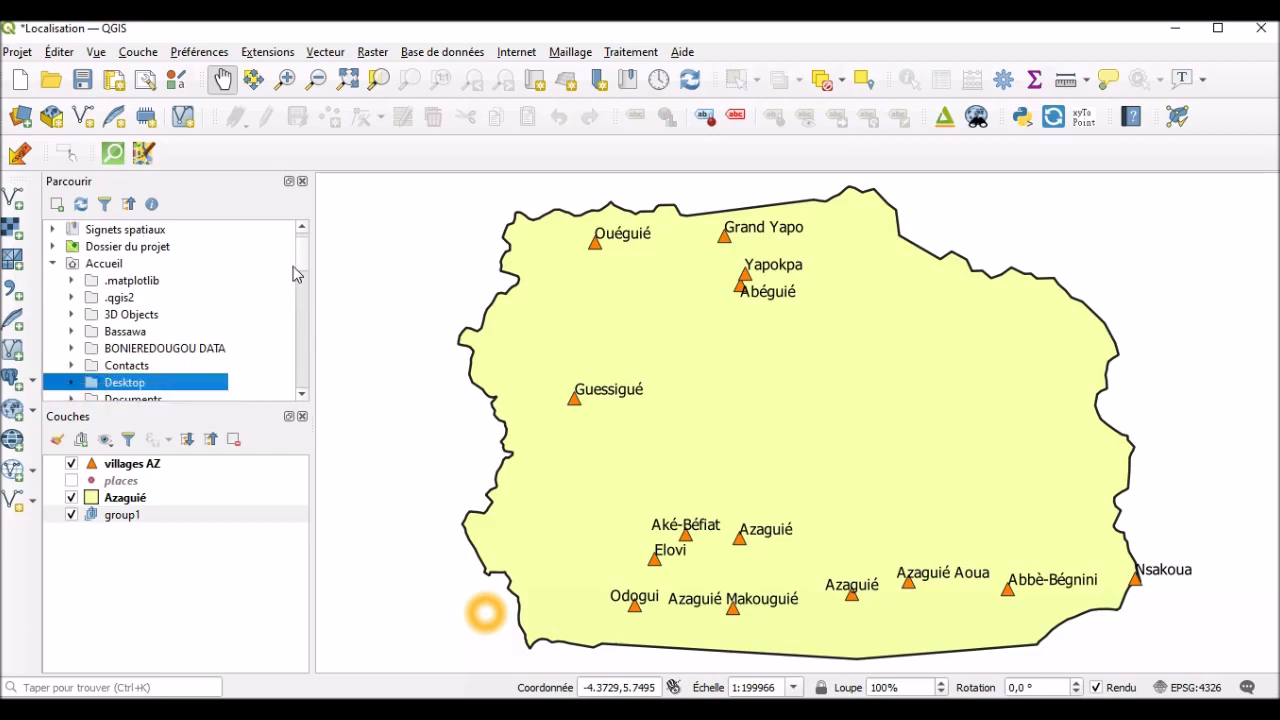
{"action": "scroll", "coordinate": [306, 280], "scroll_direction": "down", "scroll_amount": 2}
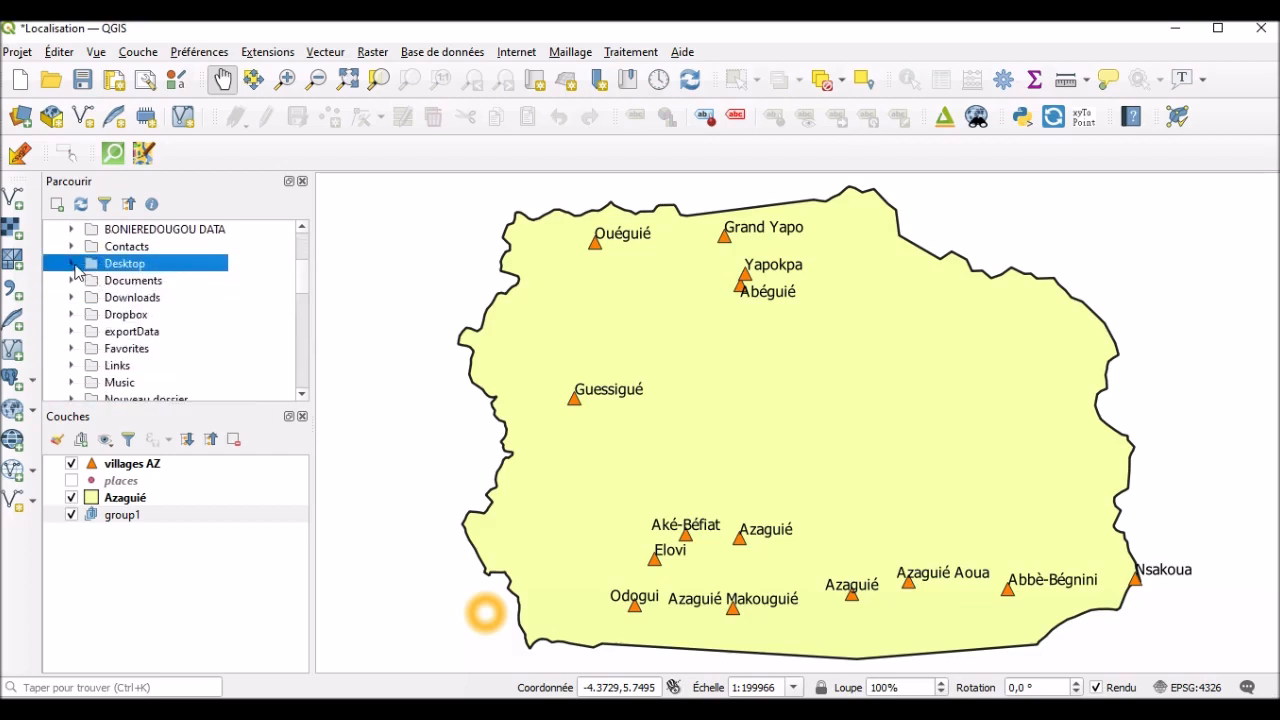
{"action": "left_click", "coordinate": [72, 264]}
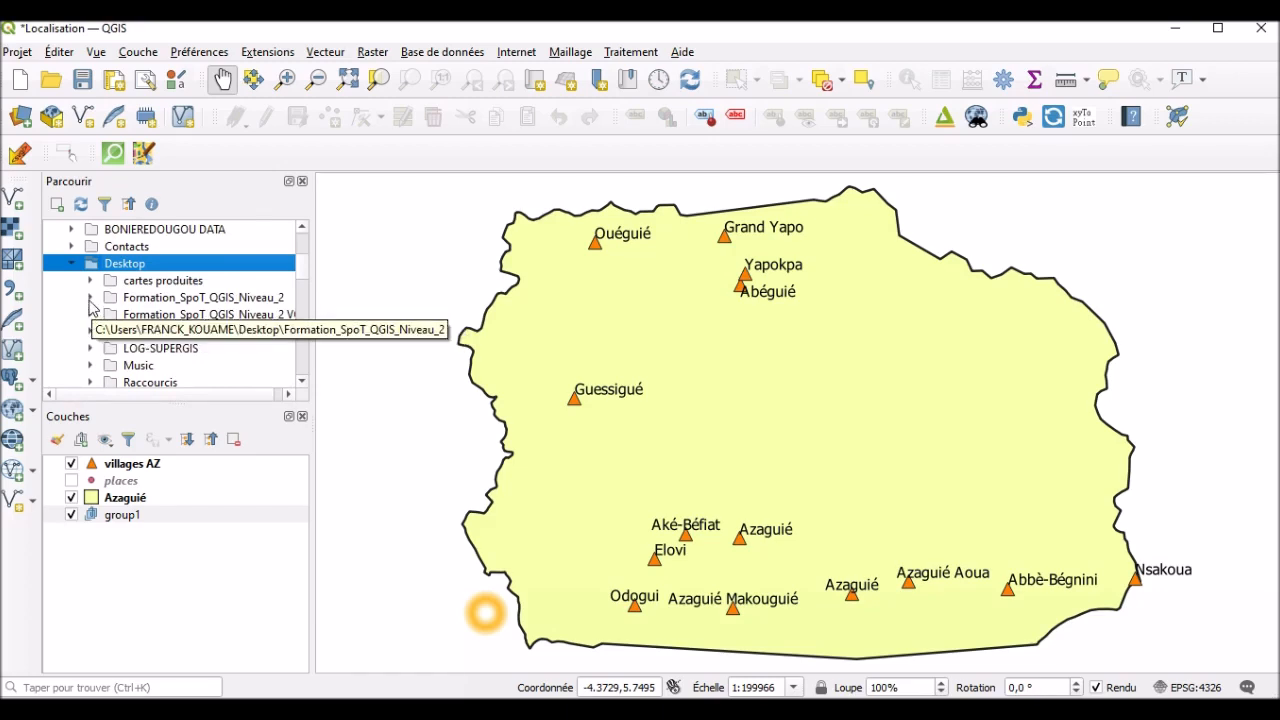
{"action": "left_click", "coordinate": [90, 299]}
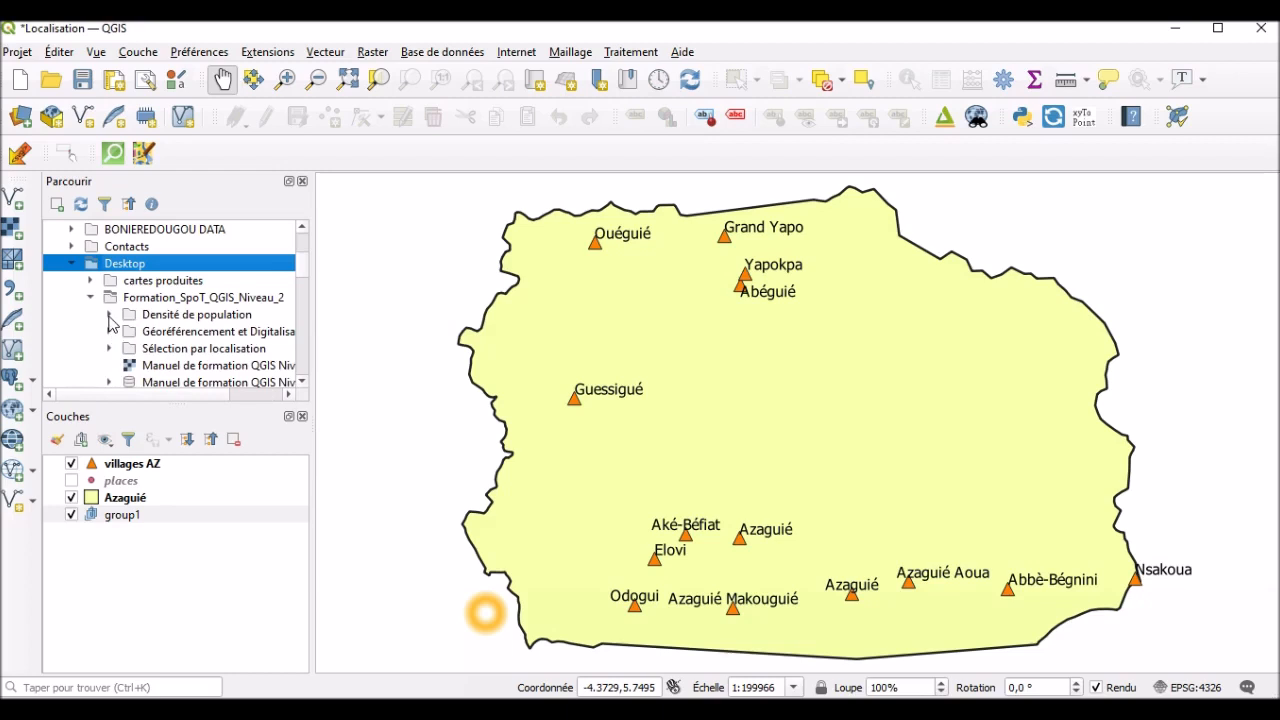
{"action": "left_click", "coordinate": [110, 348]}
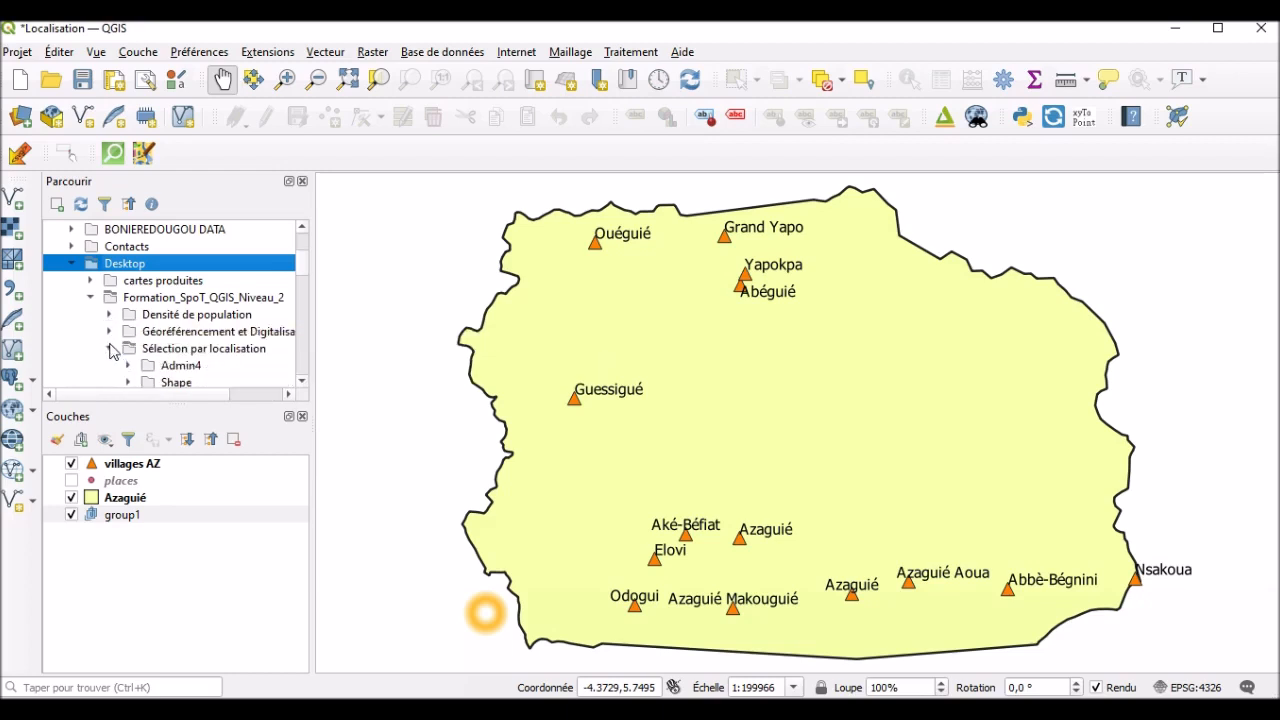
{"action": "scroll", "coordinate": [304, 266], "scroll_direction": "down", "scroll_amount": 2}
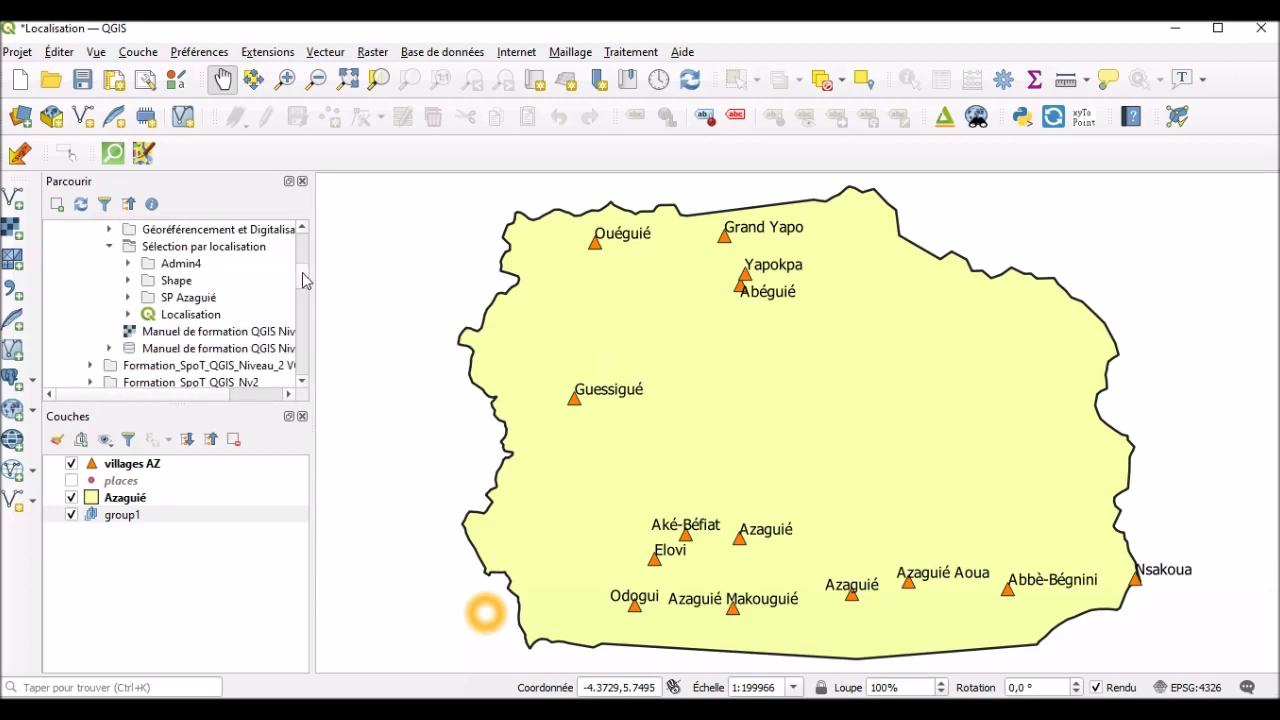
{"action": "left_click", "coordinate": [128, 263]}
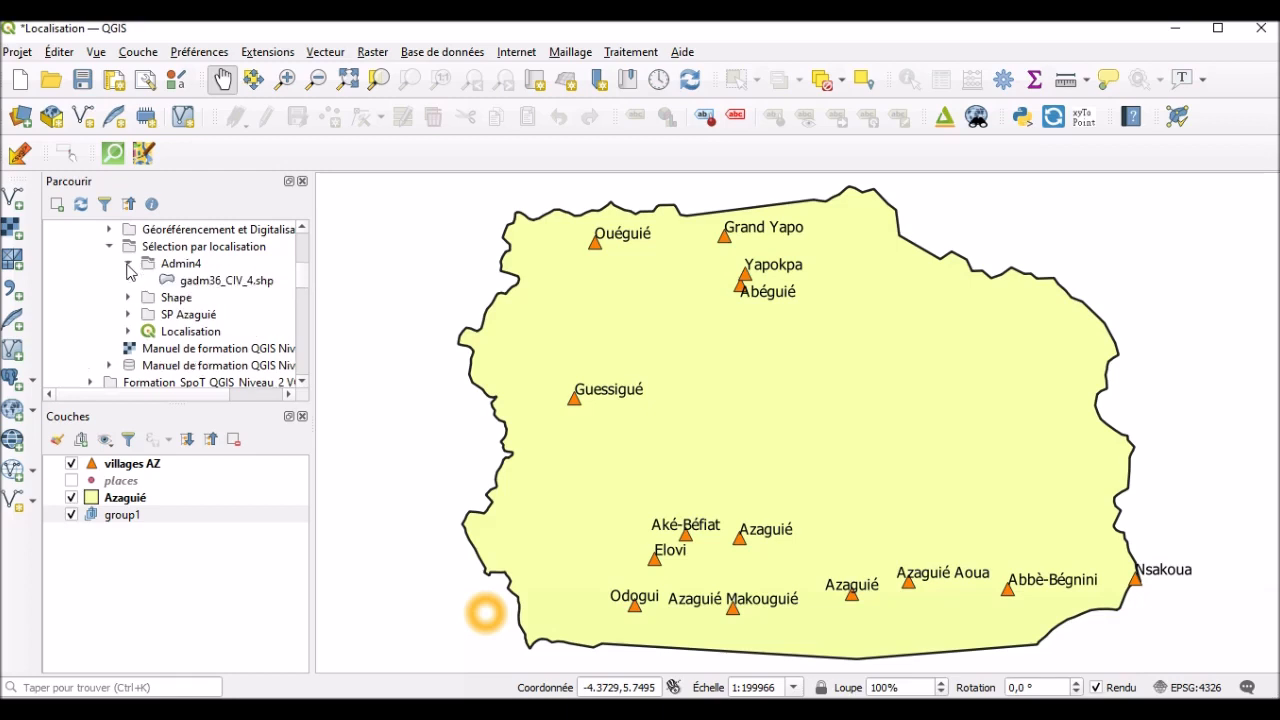
{"action": "double_click", "coordinate": [246, 290]}
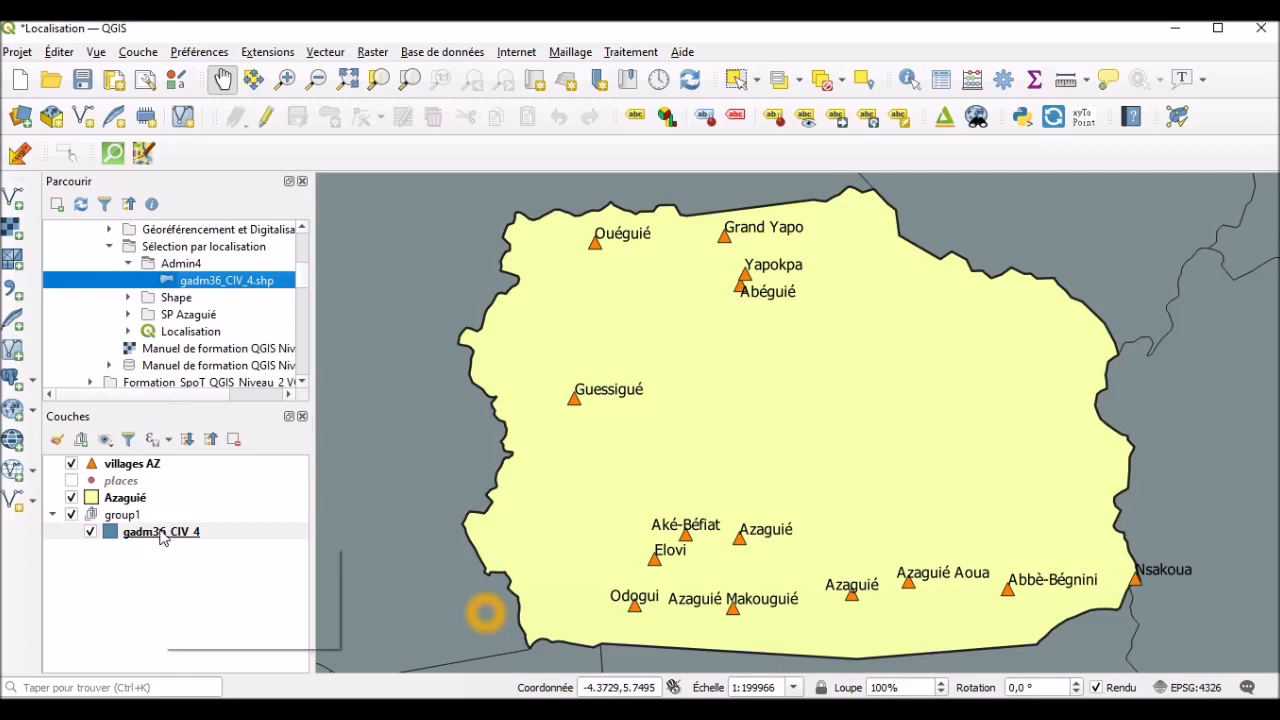
{"action": "left_click", "coordinate": [162, 533]}
Step: Duplicate the Azaguié layer and place the copy inside group1 above gadm36_CIV_4
{"action": "left_click", "coordinate": [142, 501]}
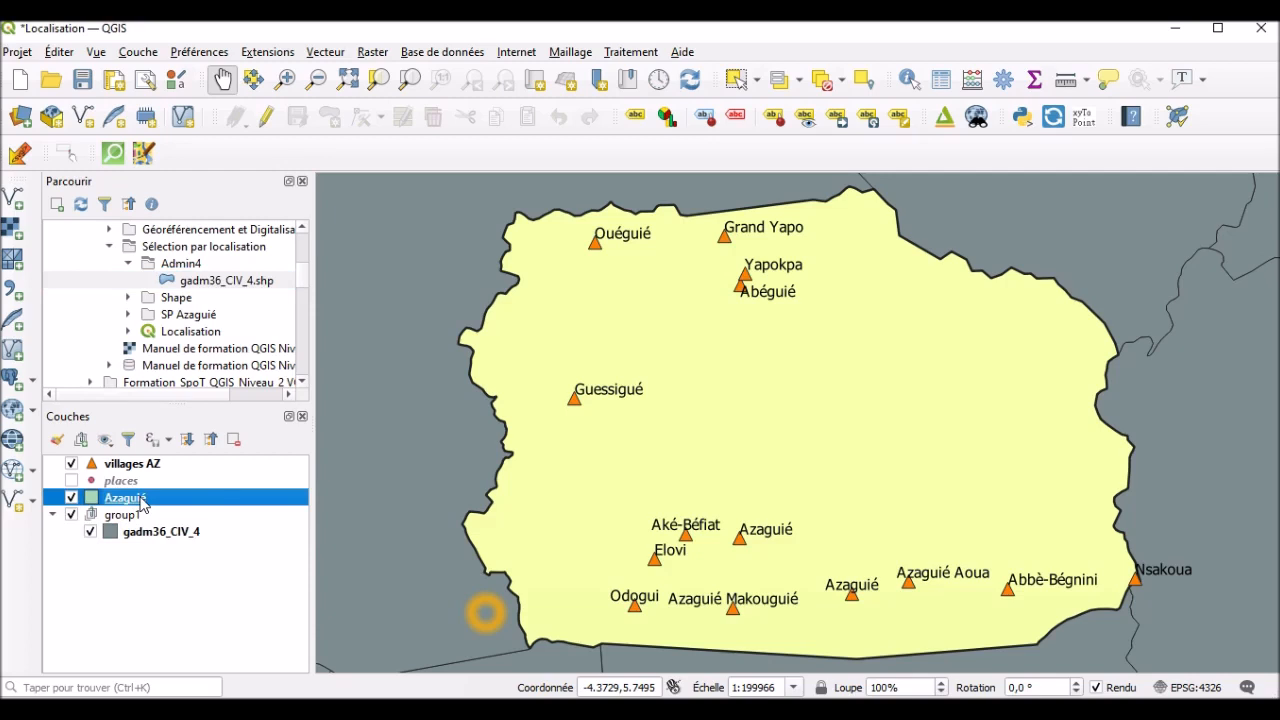
{"action": "right_click", "coordinate": [142, 503]}
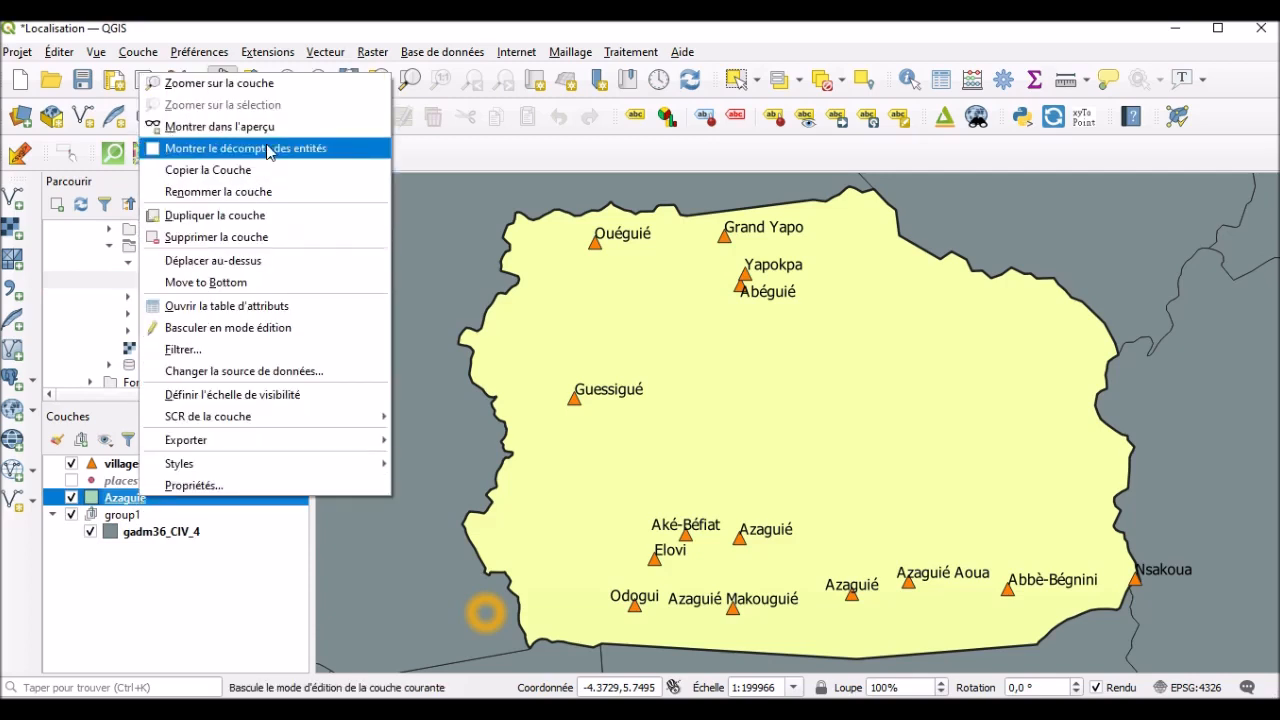
{"action": "left_click", "coordinate": [264, 215]}
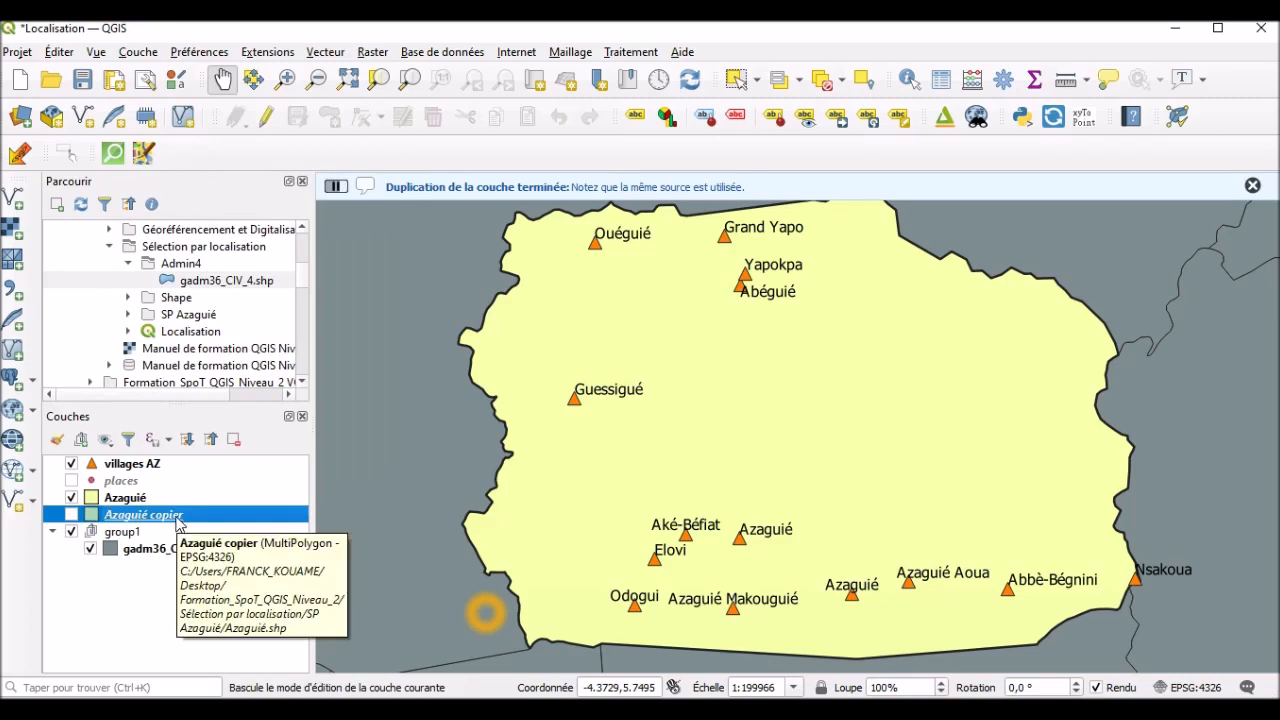
{"action": "mouse_move", "coordinate": [178, 520]}
{"action": "left_mouse_down"}
{"action": "mouse_move", "coordinate": [183, 578]}
{"action": "mouse_move", "coordinate": [155, 527]}
{"action": "left_mouse_up"}
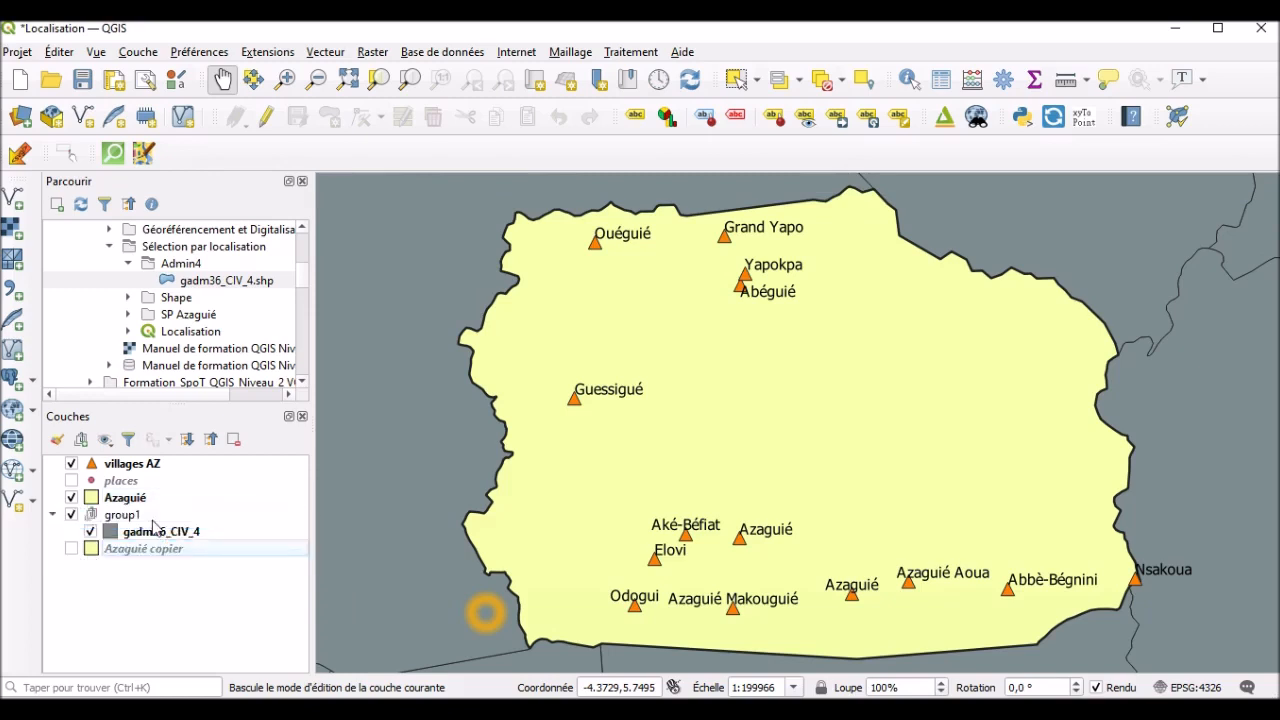
{"action": "left_click_drag", "start_coordinate": [139, 556], "coordinate": [126, 519]}
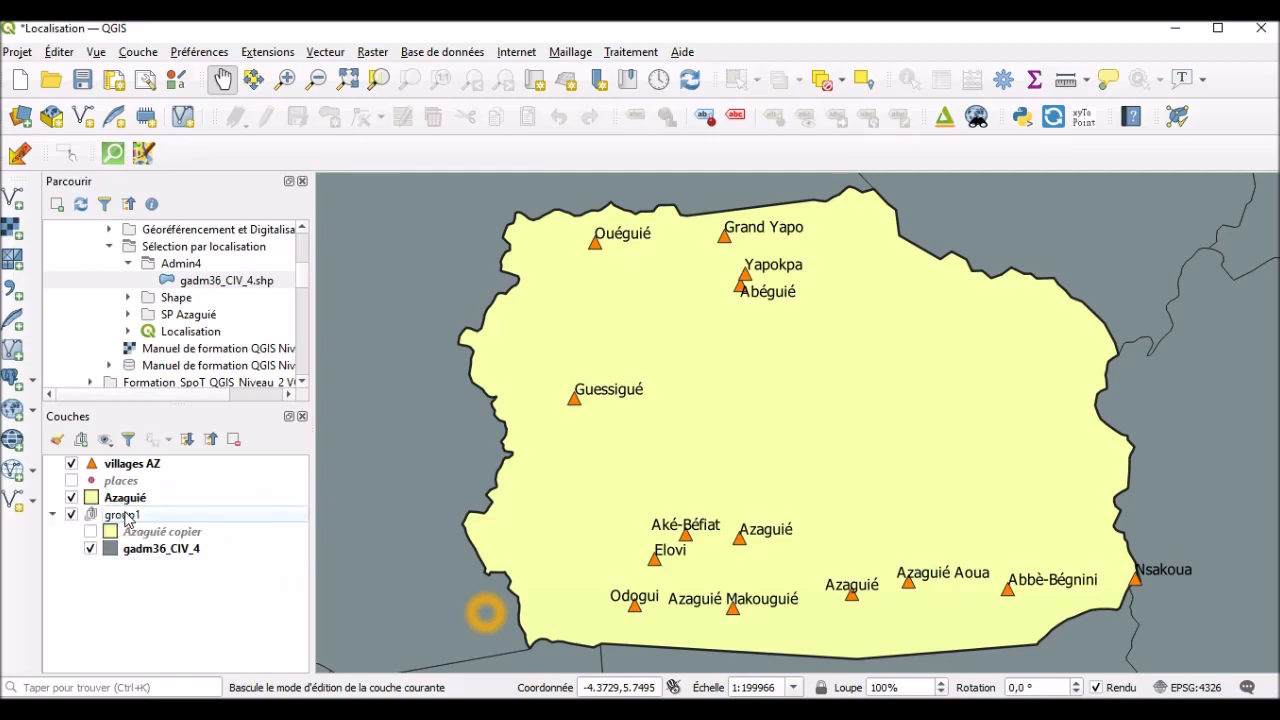
Step: Show the Azaguié copy in group1 and hide the villages AZ and original Azaguié layers
{"action": "left_click", "coordinate": [91, 532]}
{"action": "left_click", "coordinate": [72, 465]}
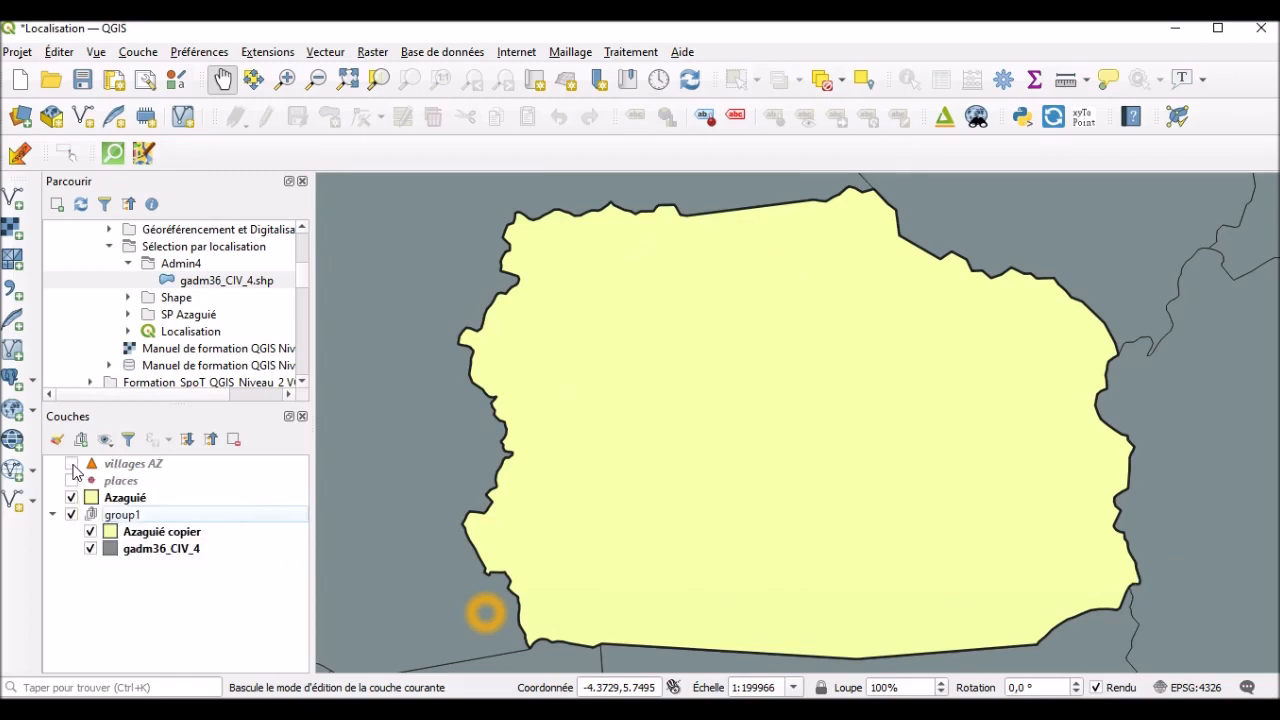
{"action": "left_click", "coordinate": [72, 499]}
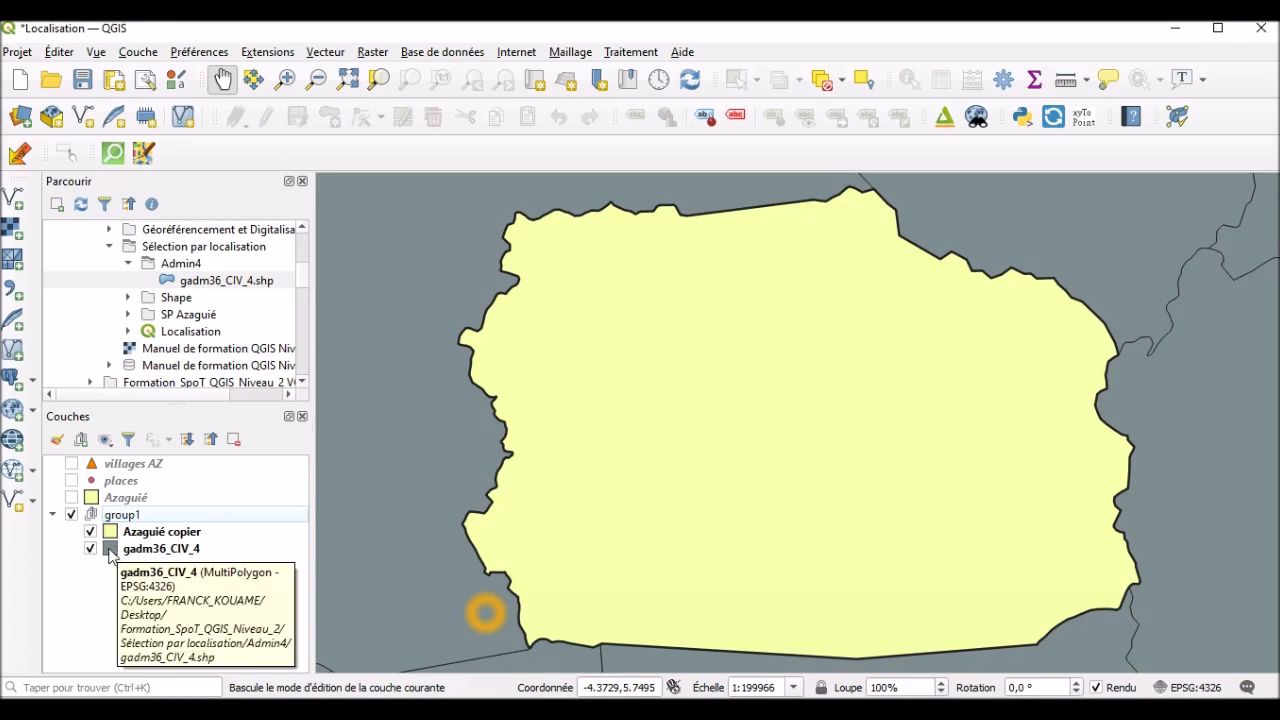
Step: Give the gadm36_CIV_4 layer's simple fill symbol a transparent fill colour and apply the symbology
{"action": "left_click", "coordinate": [110, 556]}
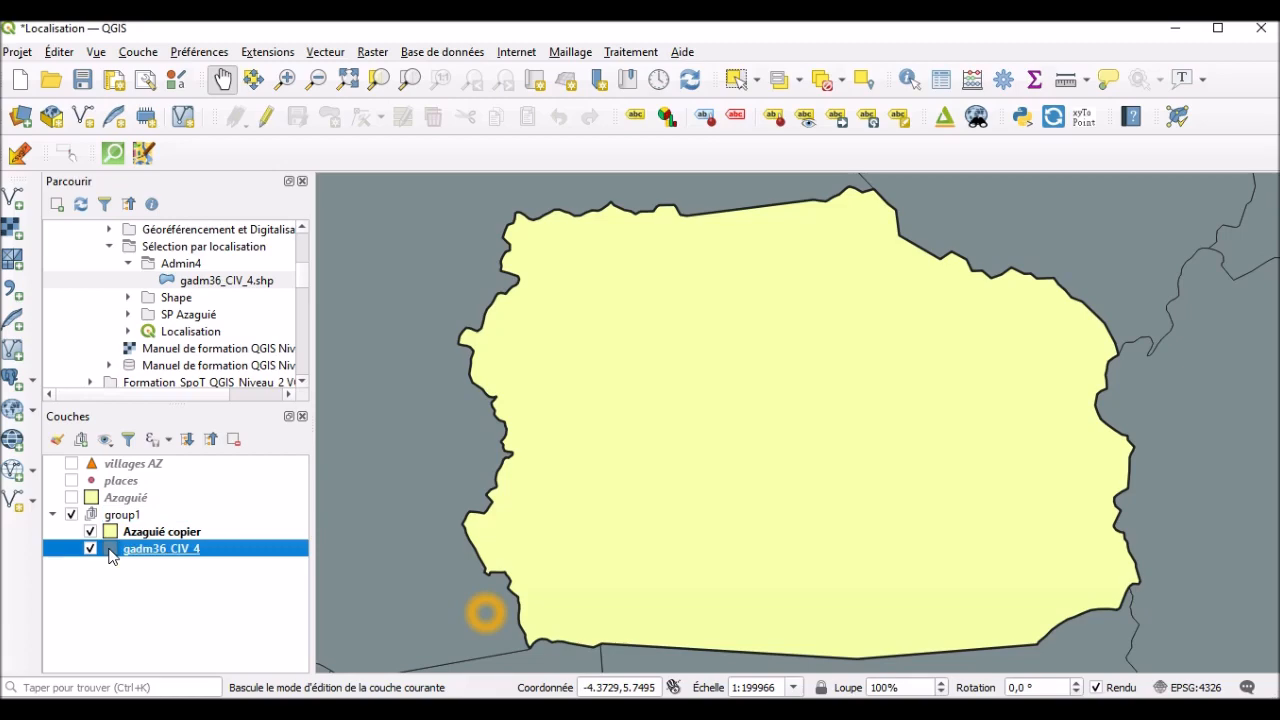
{"action": "double_click", "coordinate": [110, 556]}
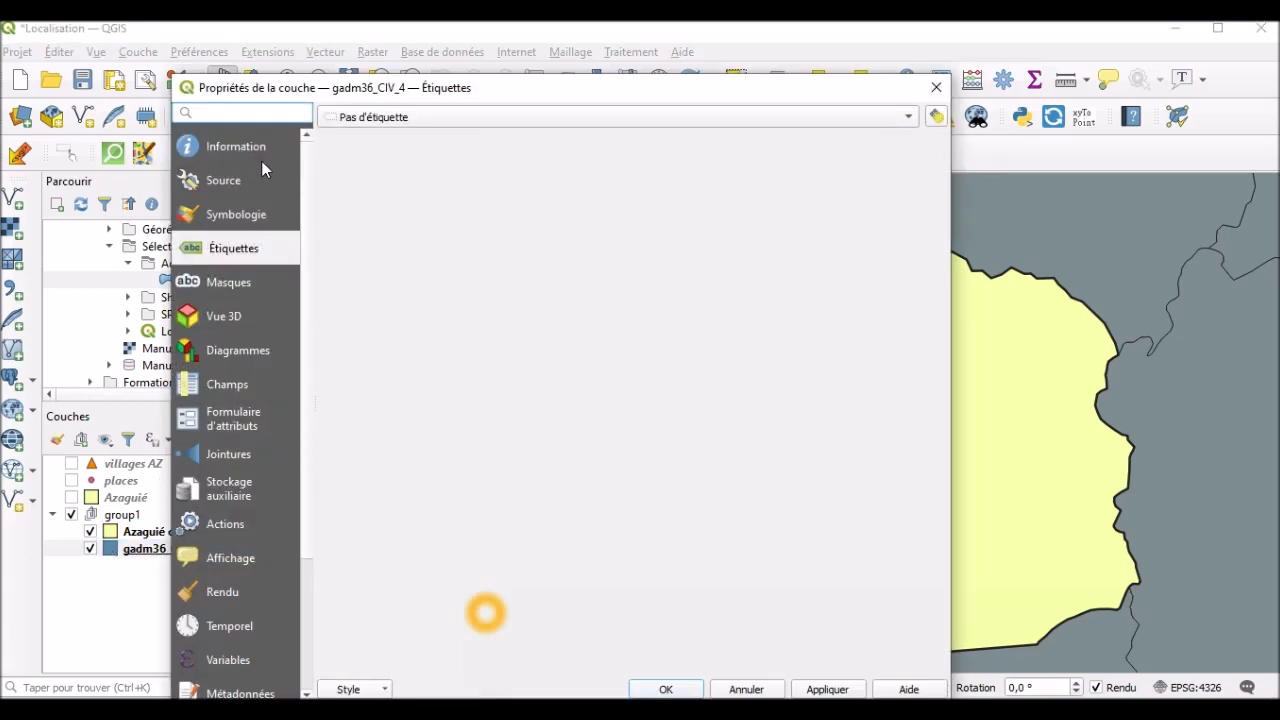
{"action": "left_click", "coordinate": [240, 216]}
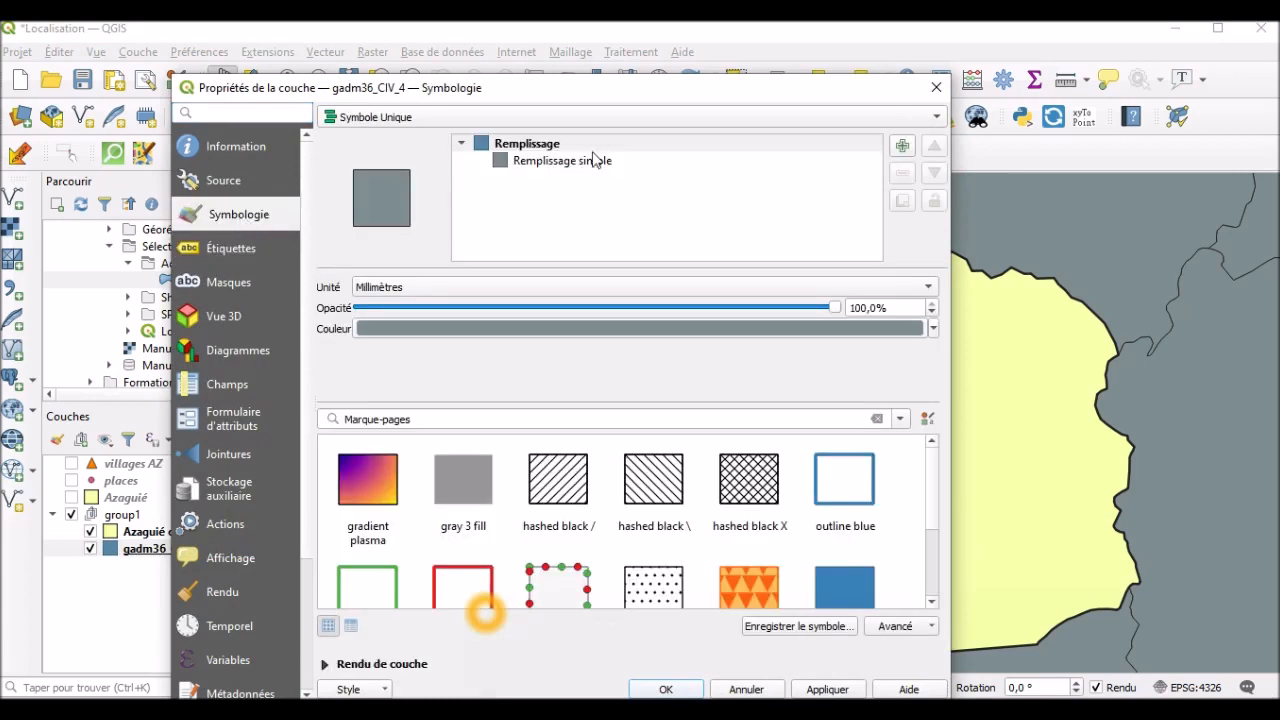
{"action": "left_click", "coordinate": [590, 162]}
{"action": "left_click", "coordinate": [889, 321]}
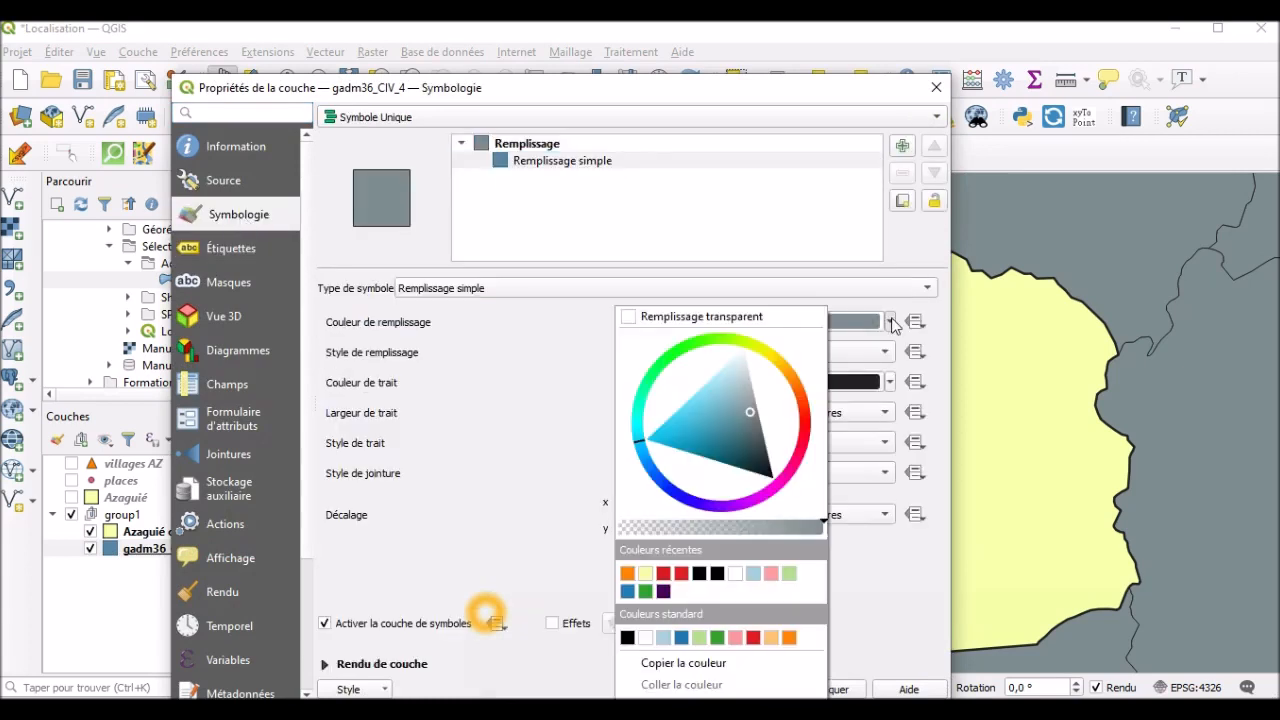
{"action": "left_click", "coordinate": [760, 318]}
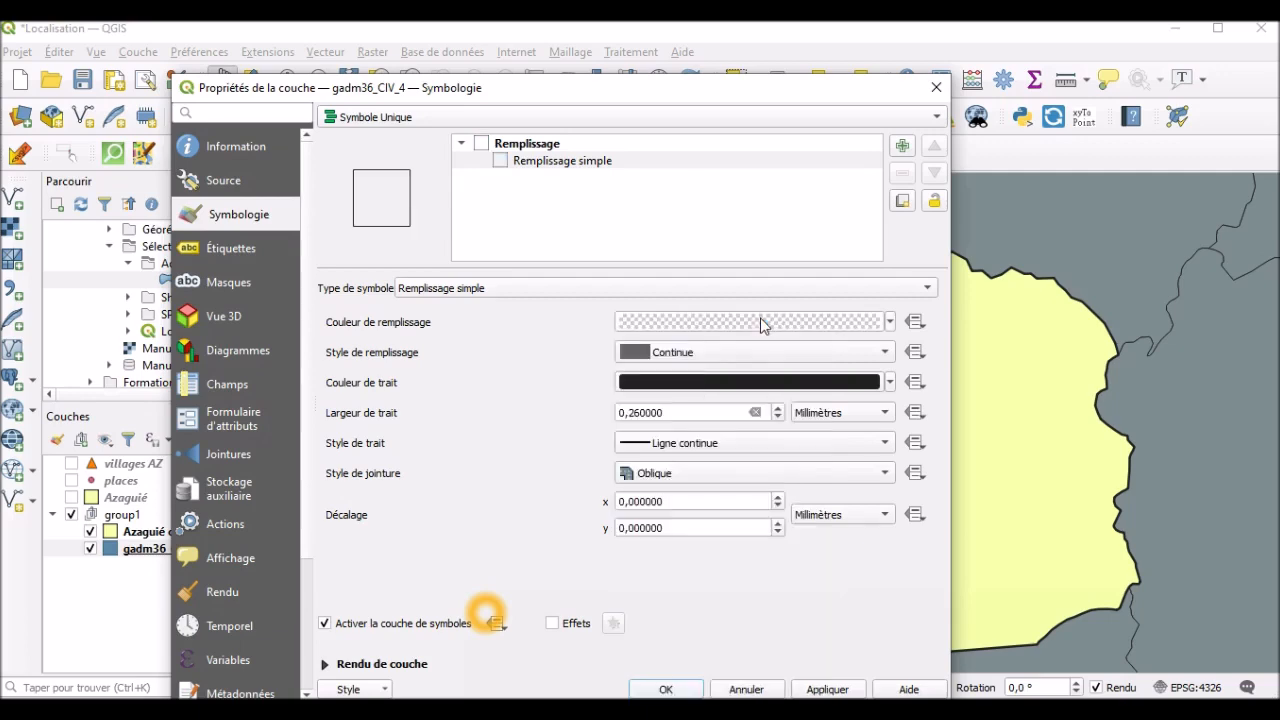
{"action": "left_click", "coordinate": [680, 689]}
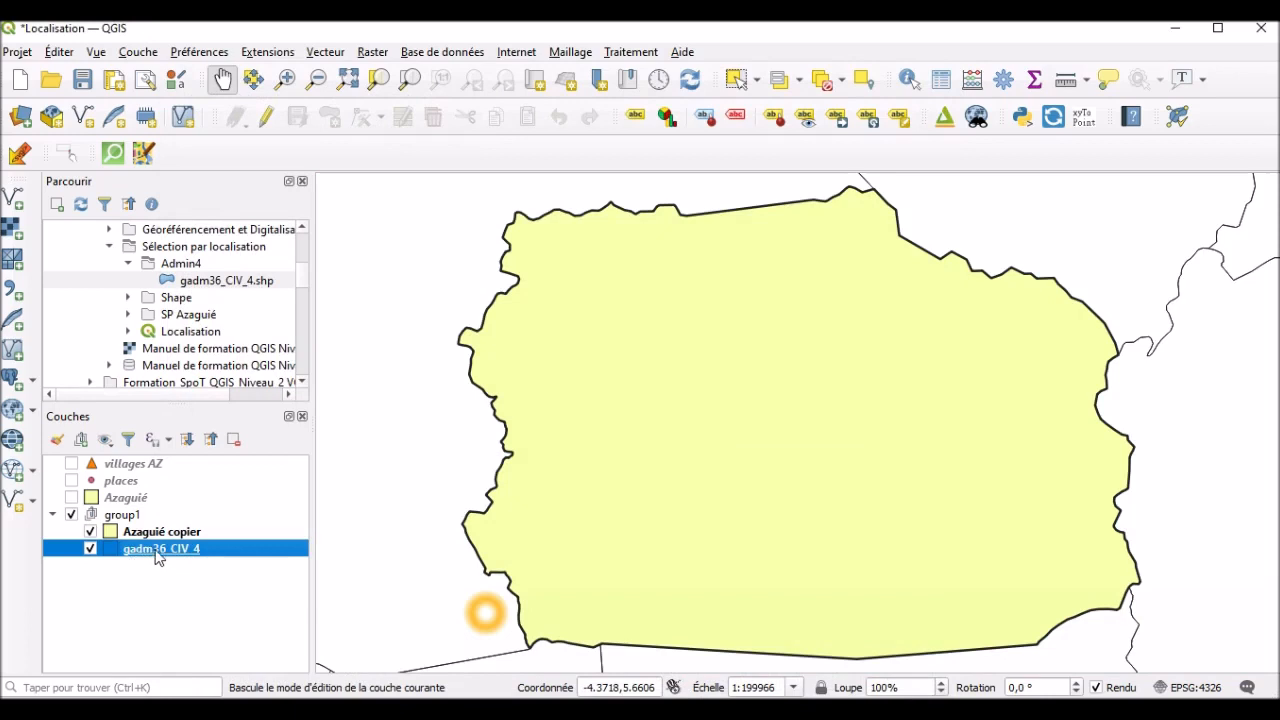
Step: Fit the map canvas to the gadm36_CIV_4 layer, and start adding a new map in the Mise en page 2 layout
{"action": "right_click", "coordinate": [157, 553]}
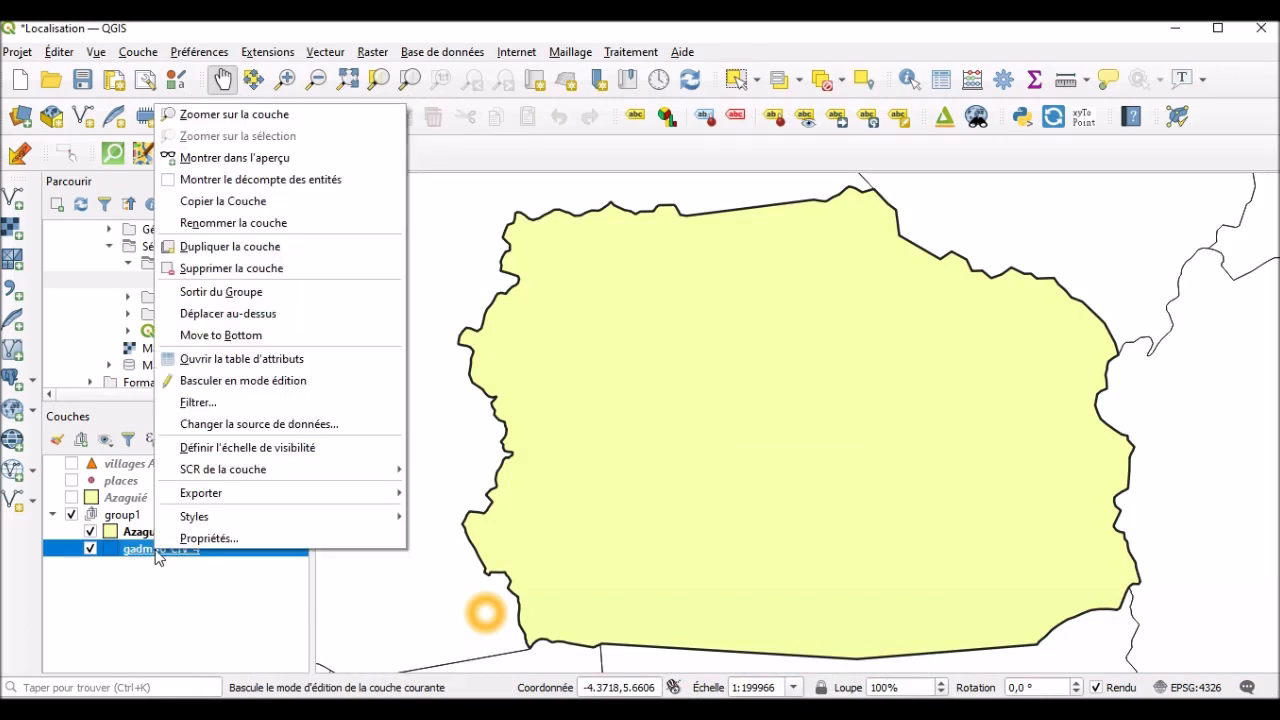
{"action": "left_click", "coordinate": [246, 118]}
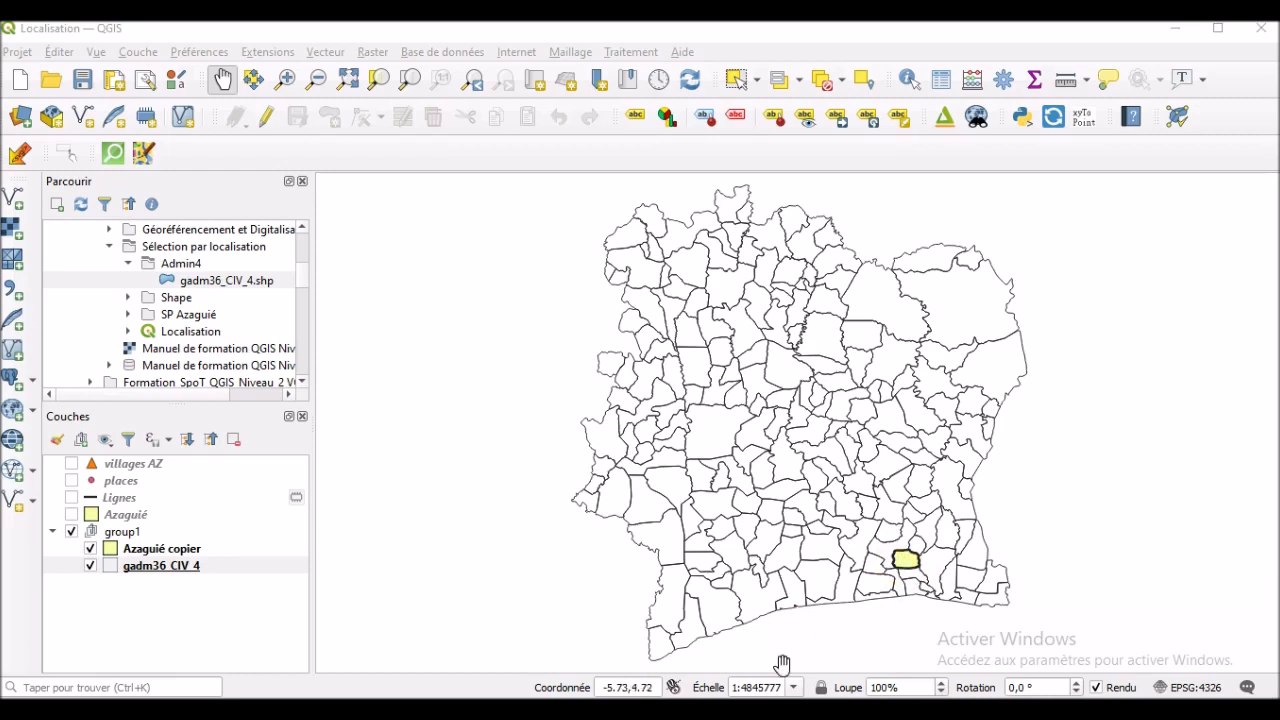
{"action": "left_click", "coordinate": [620, 650]}
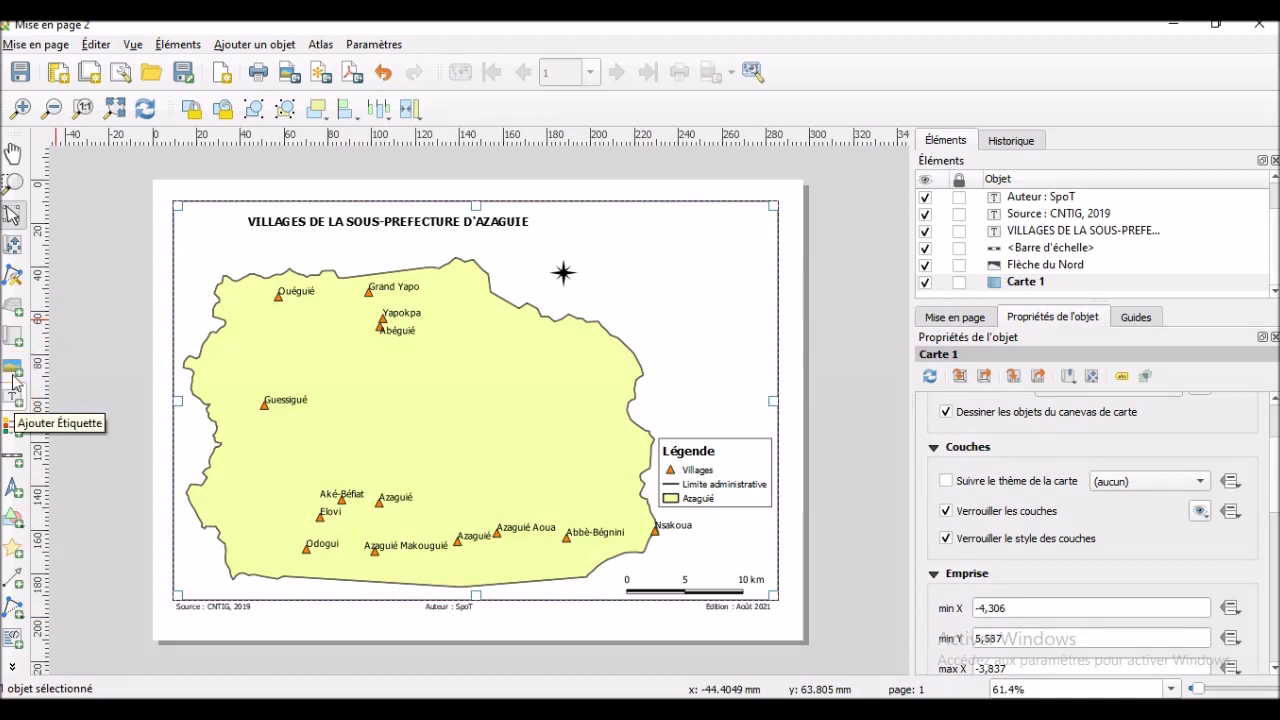
{"action": "left_click", "coordinate": [16, 338]}
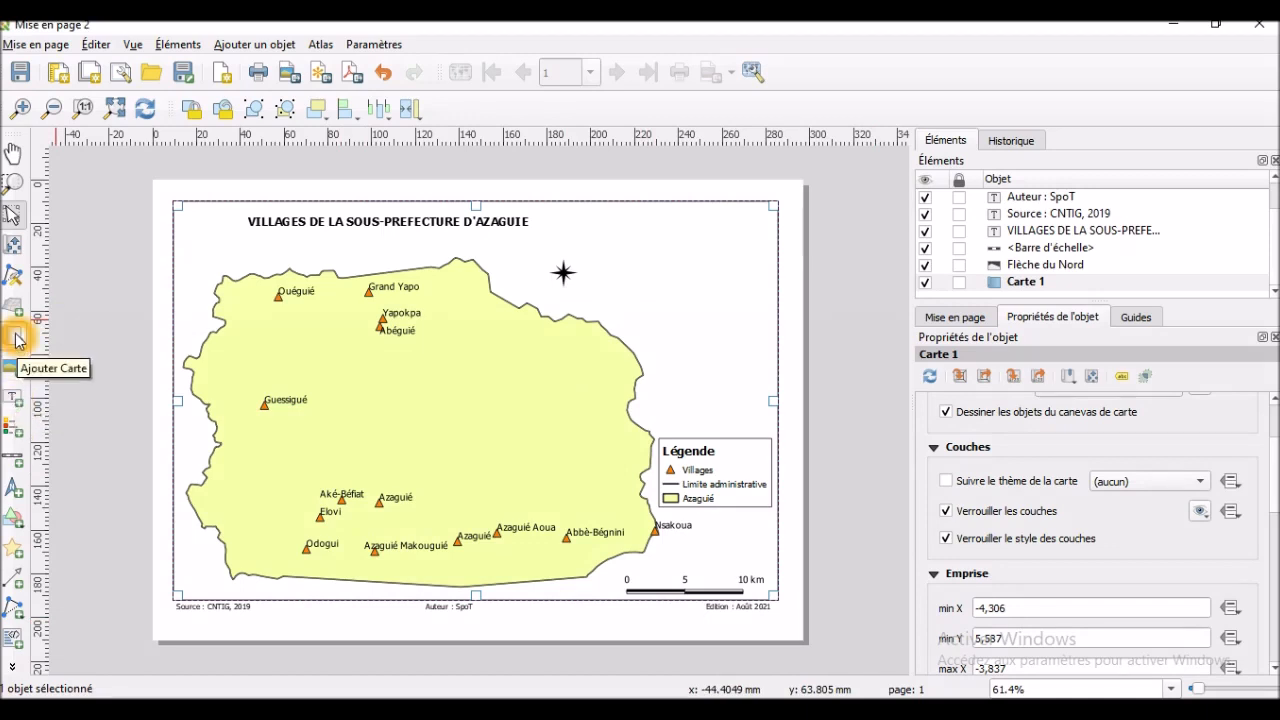